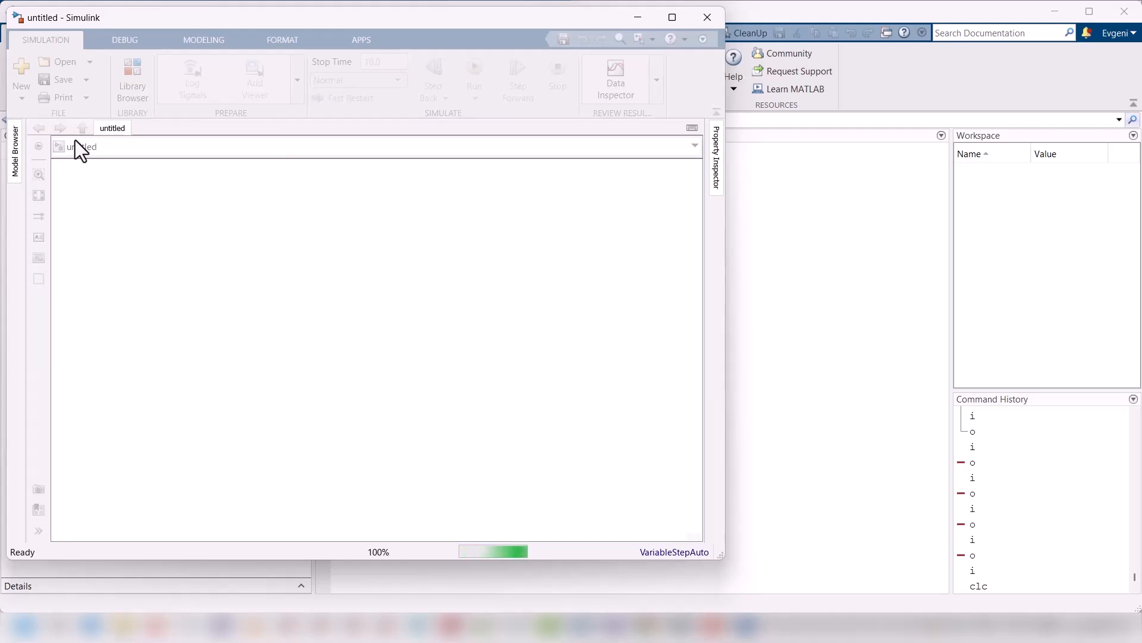
Step: Save the new untitled model as TMS_harness.mdl in the model folder
key(ctrl+s)
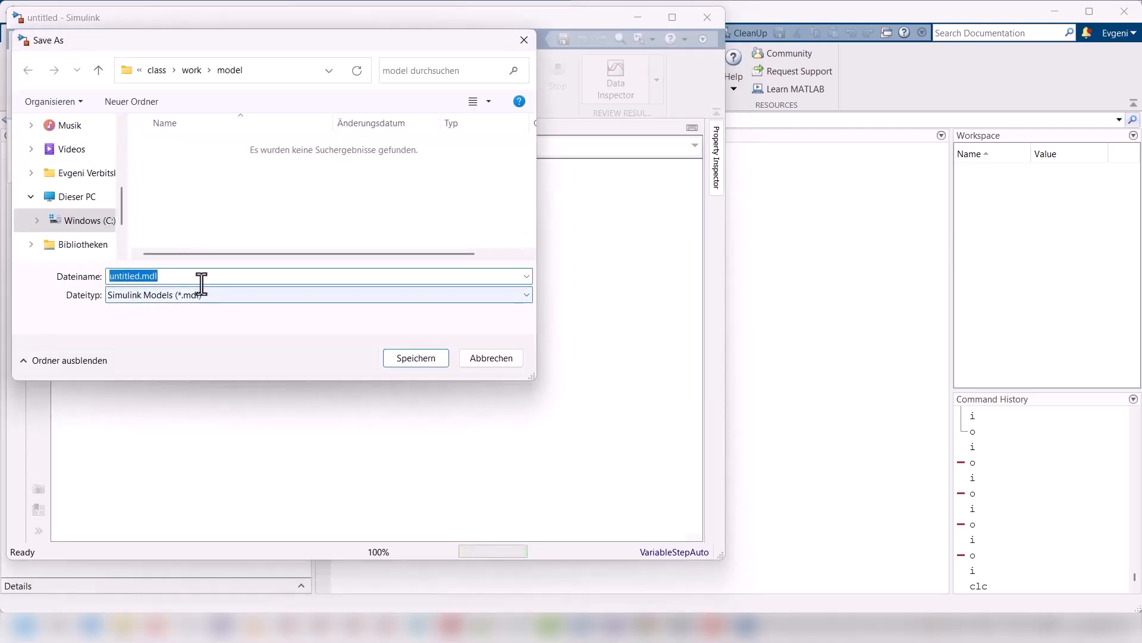
key(Home)
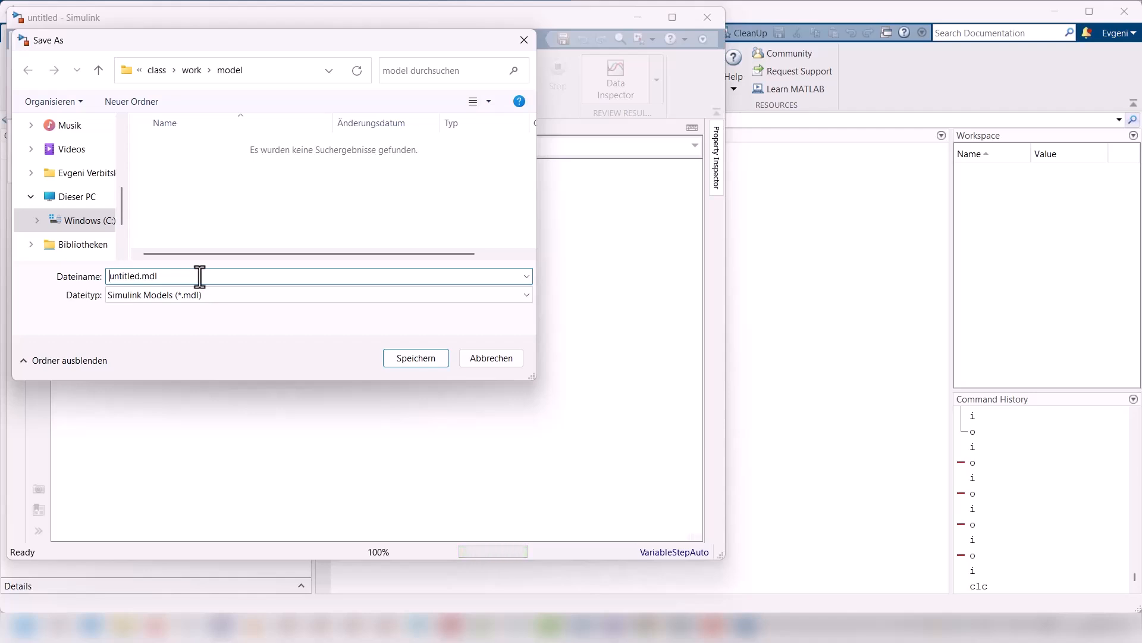
text(TMS)
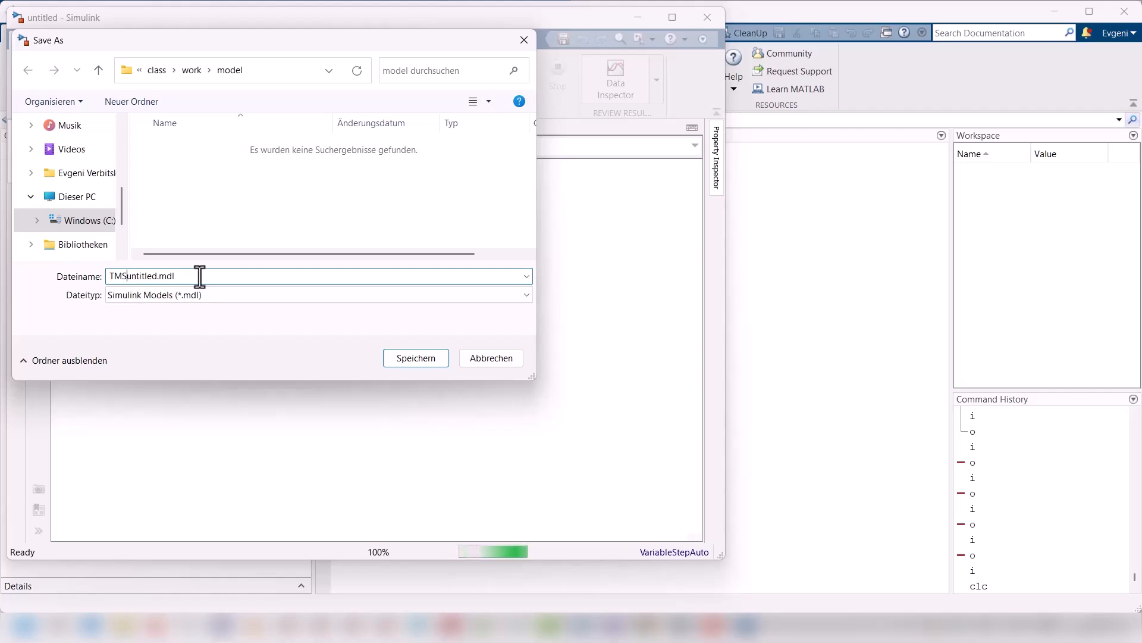
text(_)
text(harness)
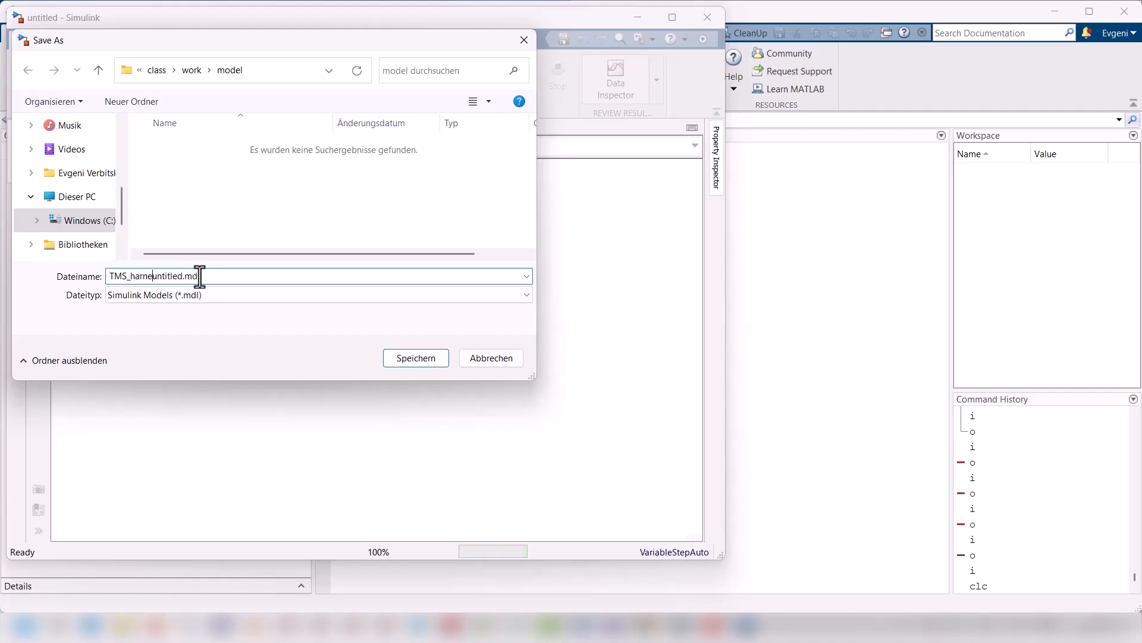
key(Delete)
key(Delete)
key(Delete)
key(Delete)
key(Delete)
key(Delete)
key(Delete)
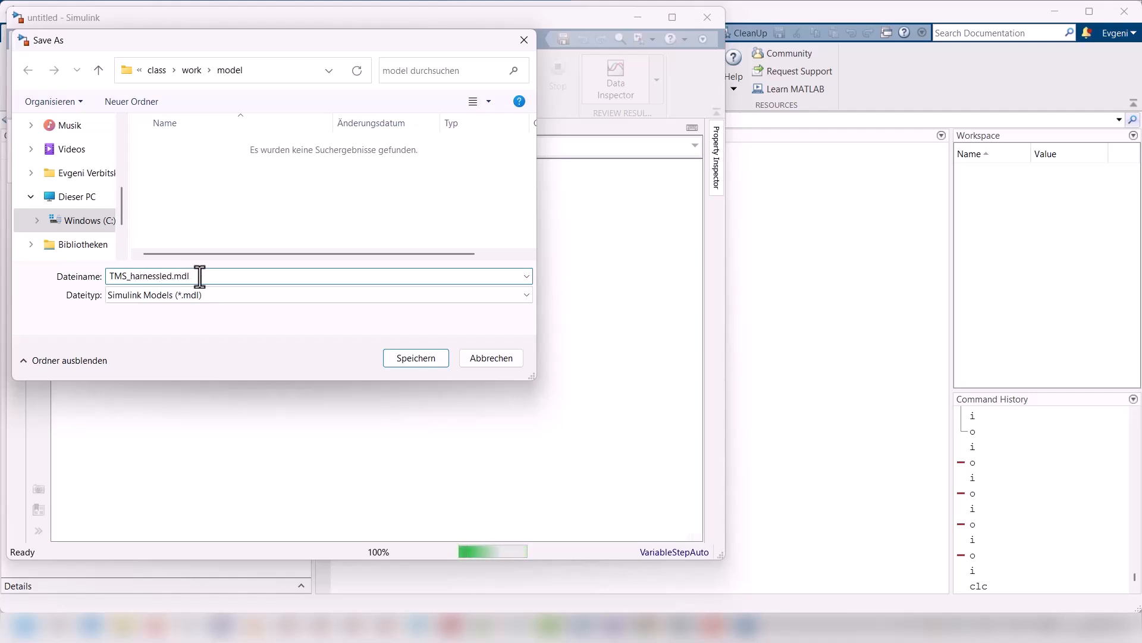
key(Delete)
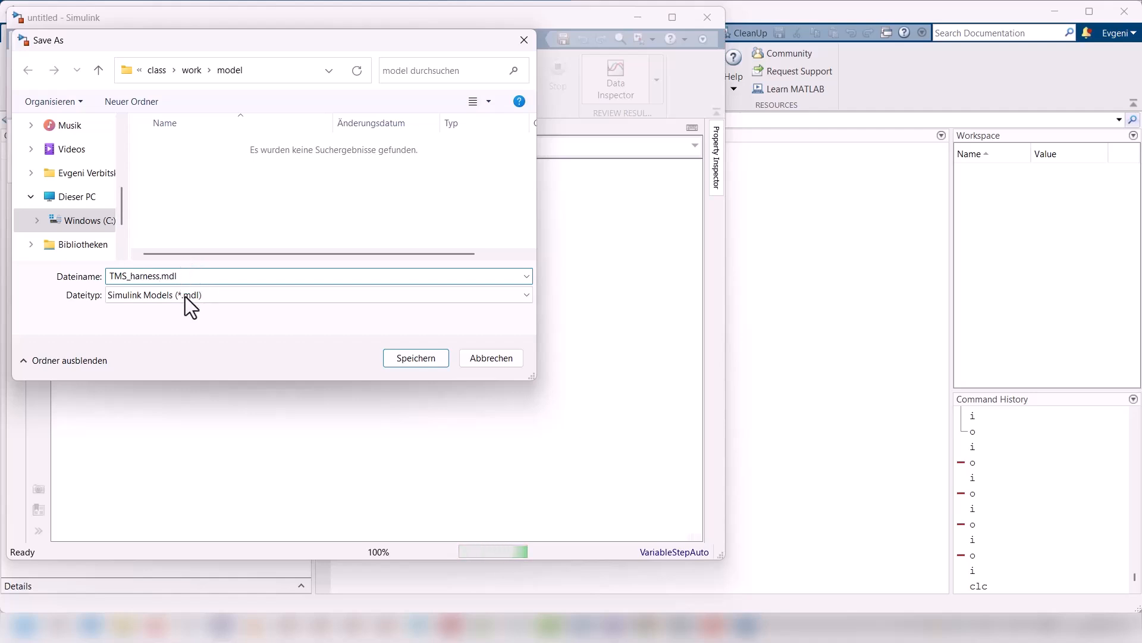
click(423, 357)
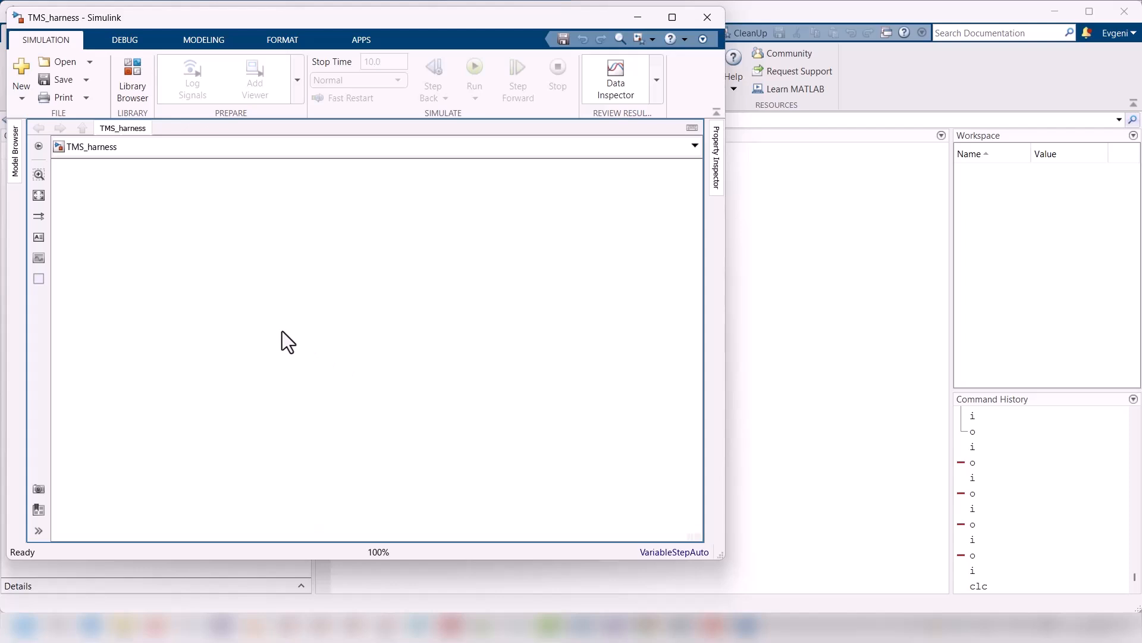
Step: Create an empty EverTest harness in the TMS_harness model
right_click(266, 322)
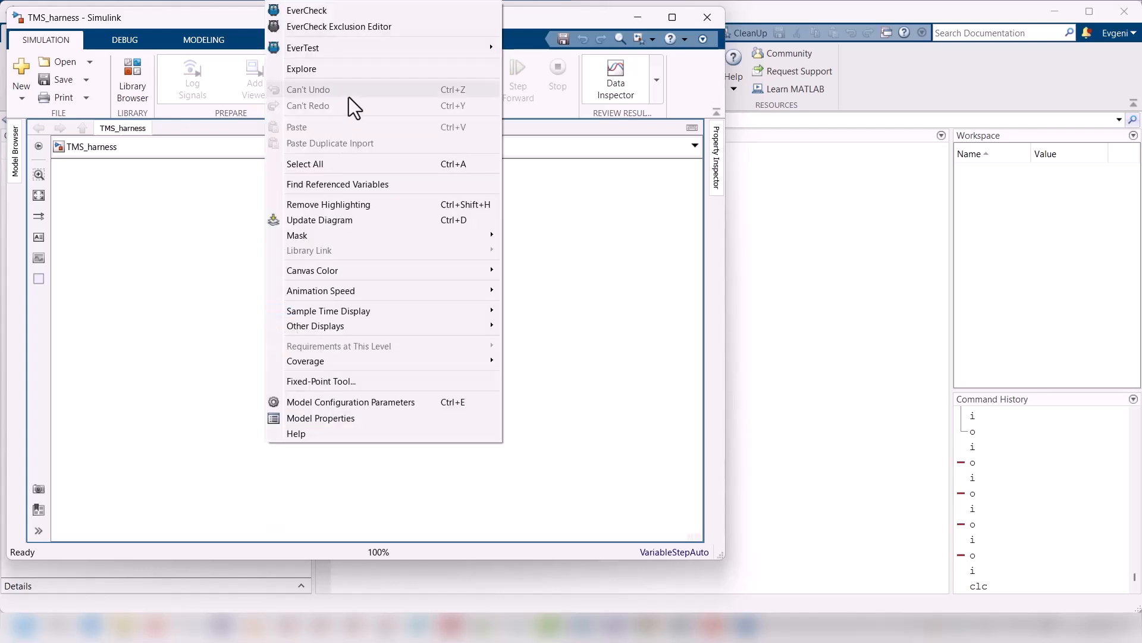
mouse_move(438, 45)
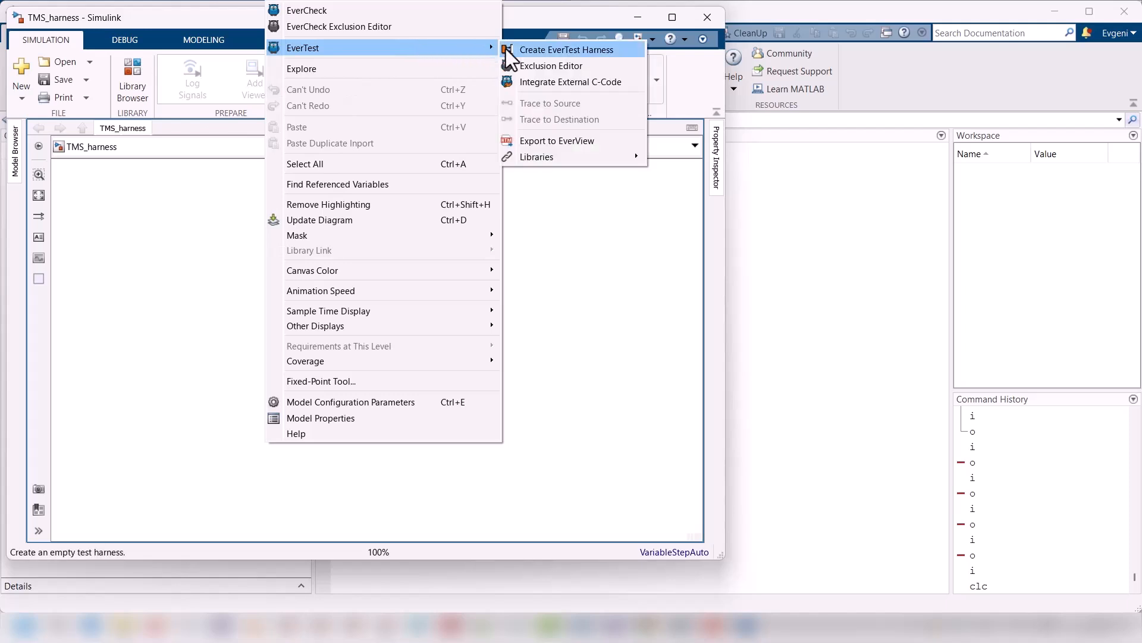
click(542, 52)
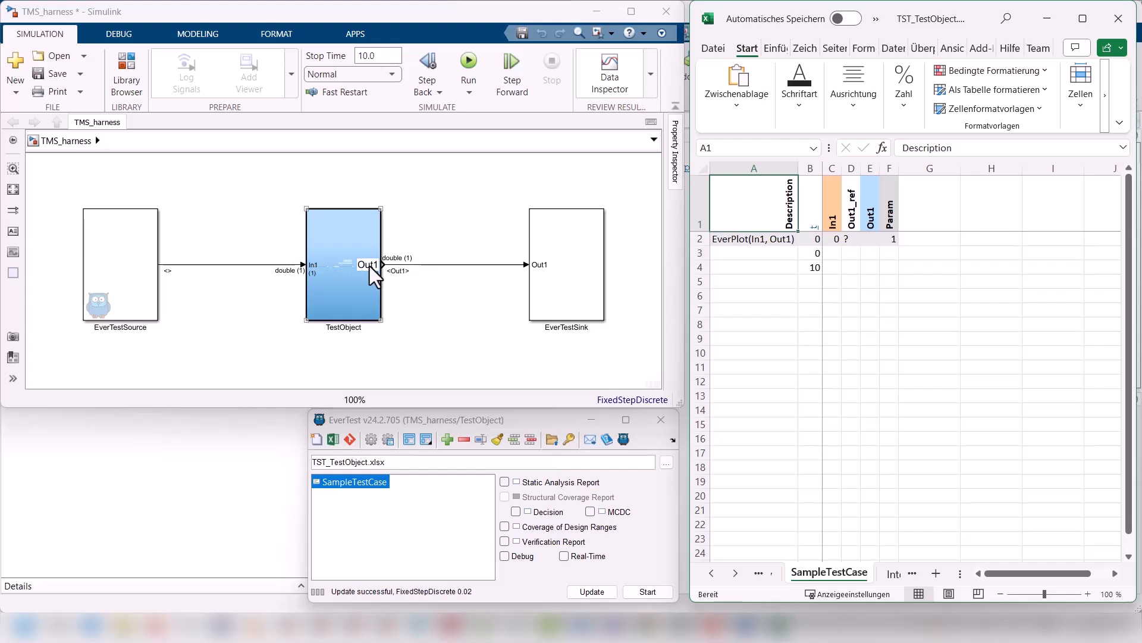
Step: Return to TMS_harness.mdl from the MATLAB current folder and delete the EverTestSource and EverTestSink blocks with their signal lines
click(238, 484)
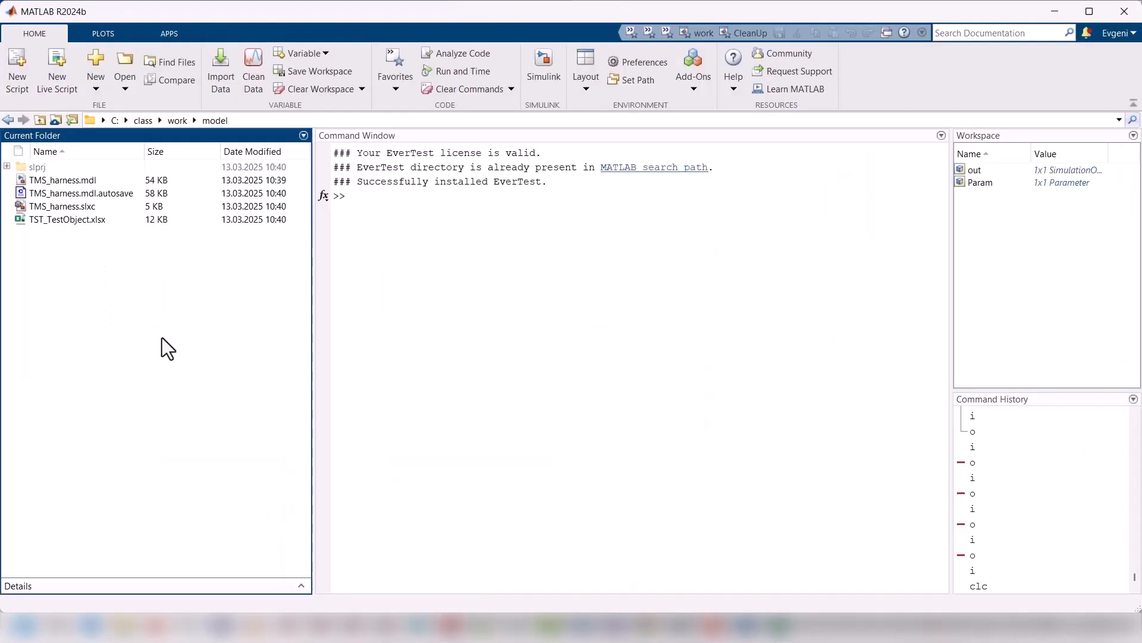
double_click(69, 180)
drag(71, 174, 224, 341)
key(Delete)
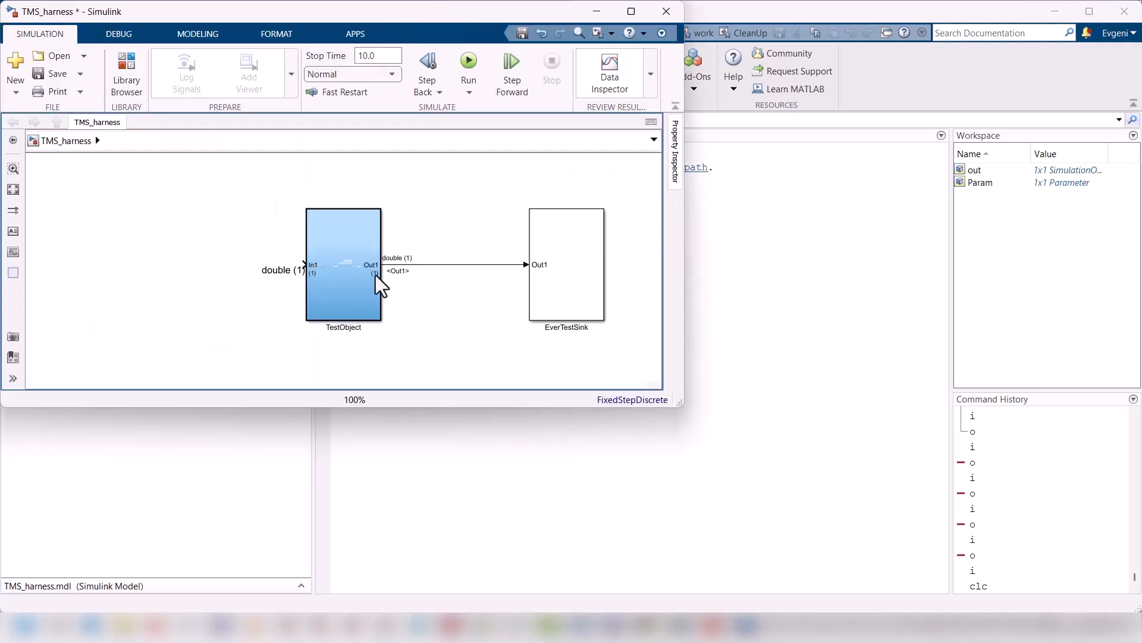
drag(461, 173, 573, 322)
key(Delete)
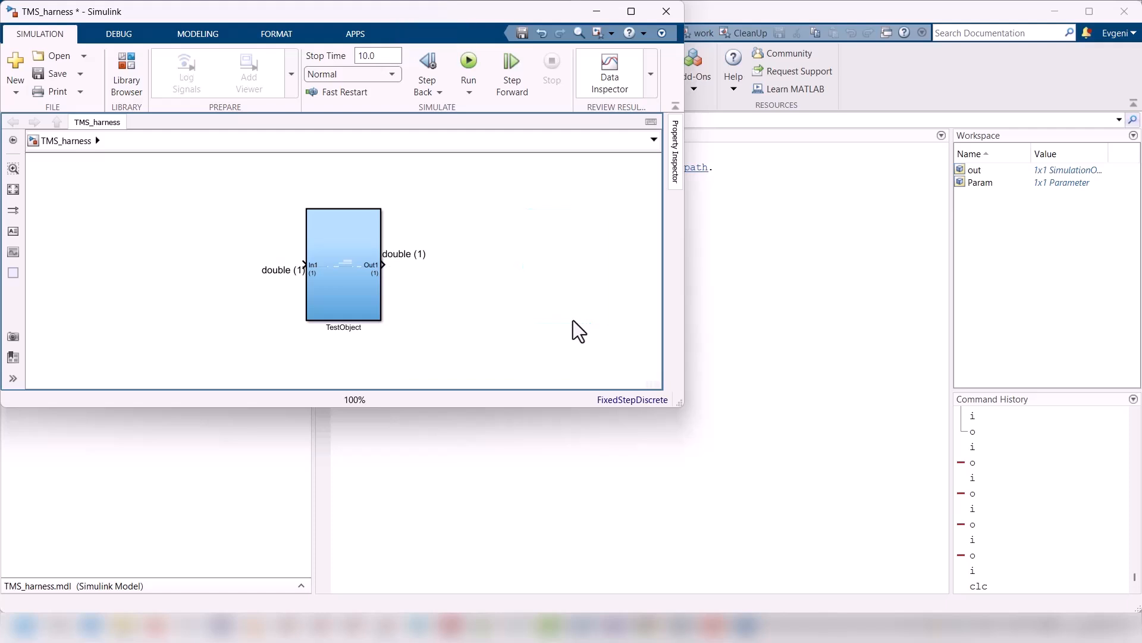
Step: Rename the TestObject subsystem block to TMS
double_click(338, 328)
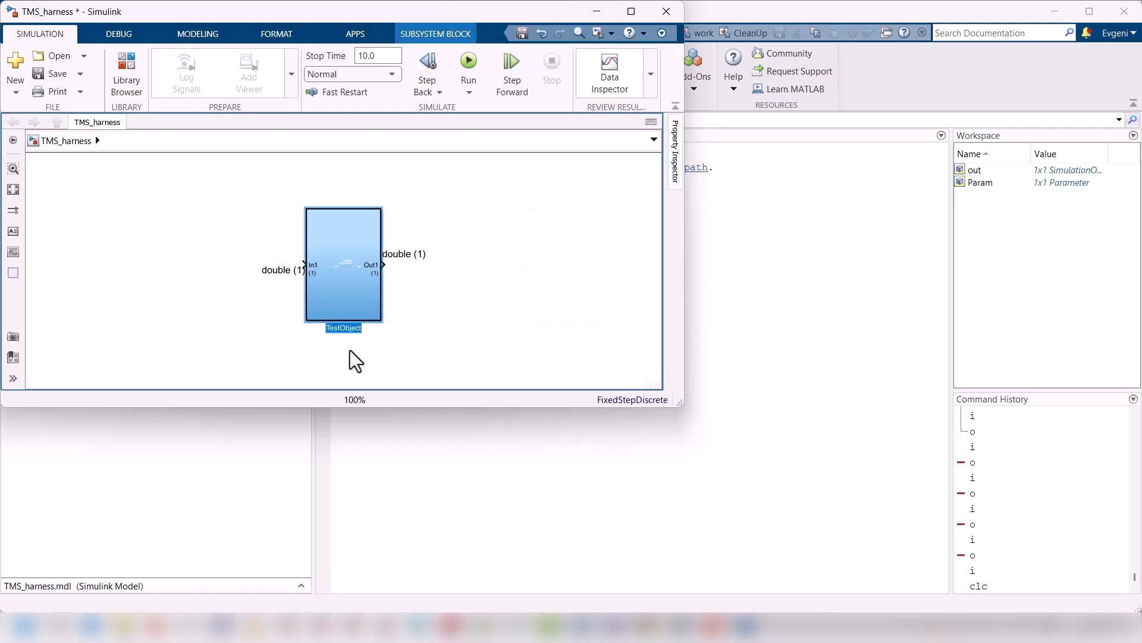
text(TMS)
key(Return)
click(362, 365)
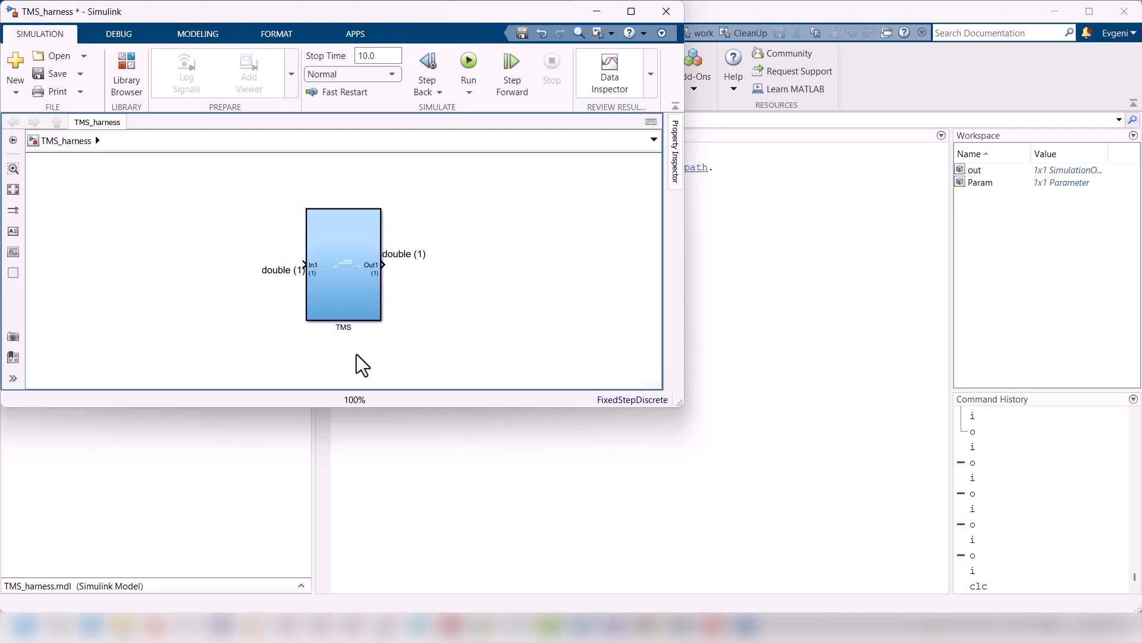
Step: Inside the TMS subsystem, change the title annotation to TMS and move it and the description annotation slightly upward
double_click(344, 306)
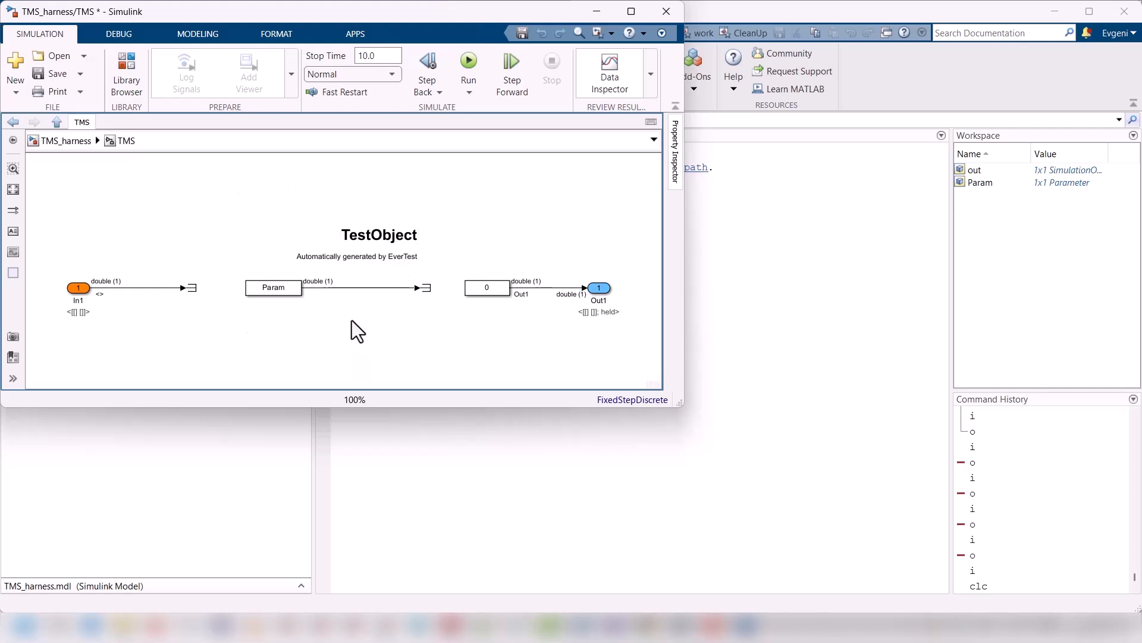
click(350, 235)
double_click(353, 241)
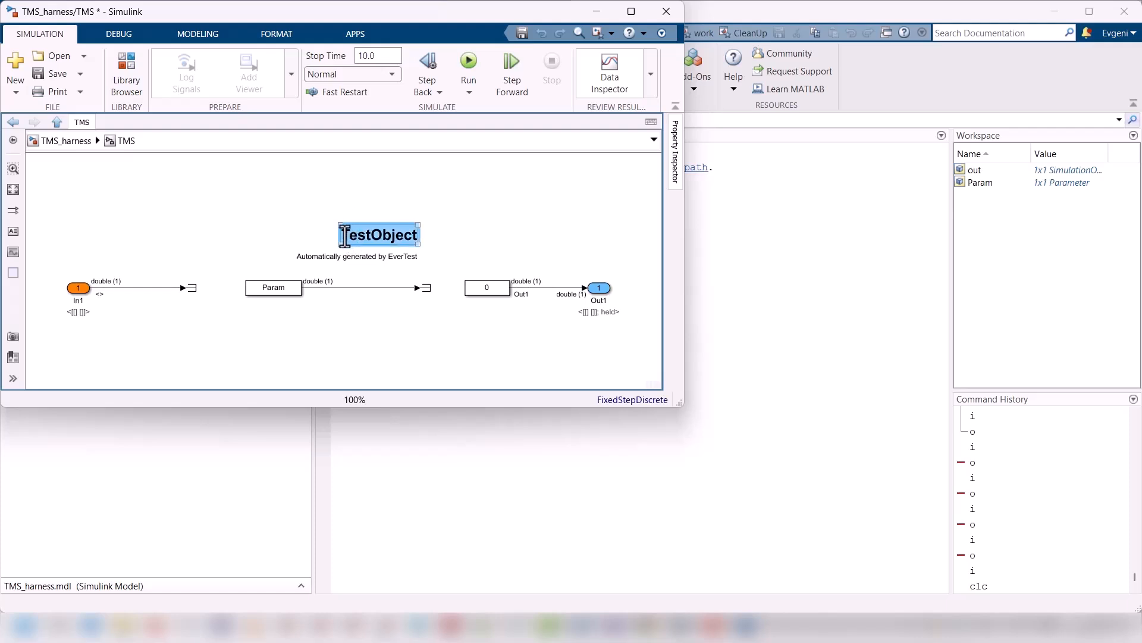
click(346, 237)
text(TMS)
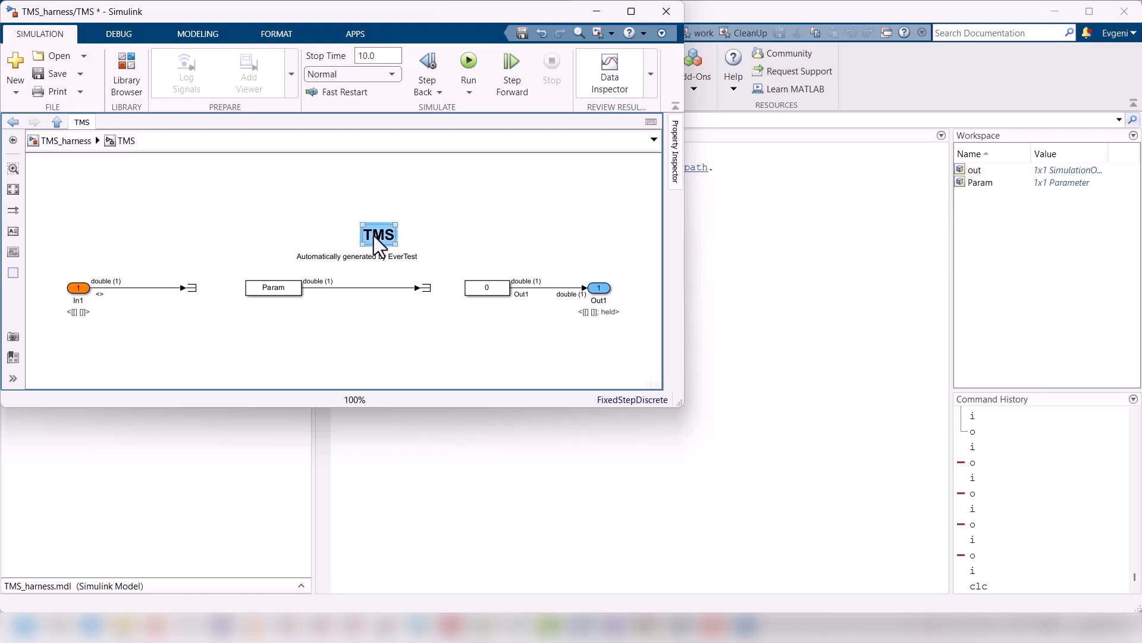
mouse_move(374, 236)
mouse_down()
mouse_move(354, 223)
mouse_move(355, 202)
mouse_up()
drag(340, 255, 338, 234)
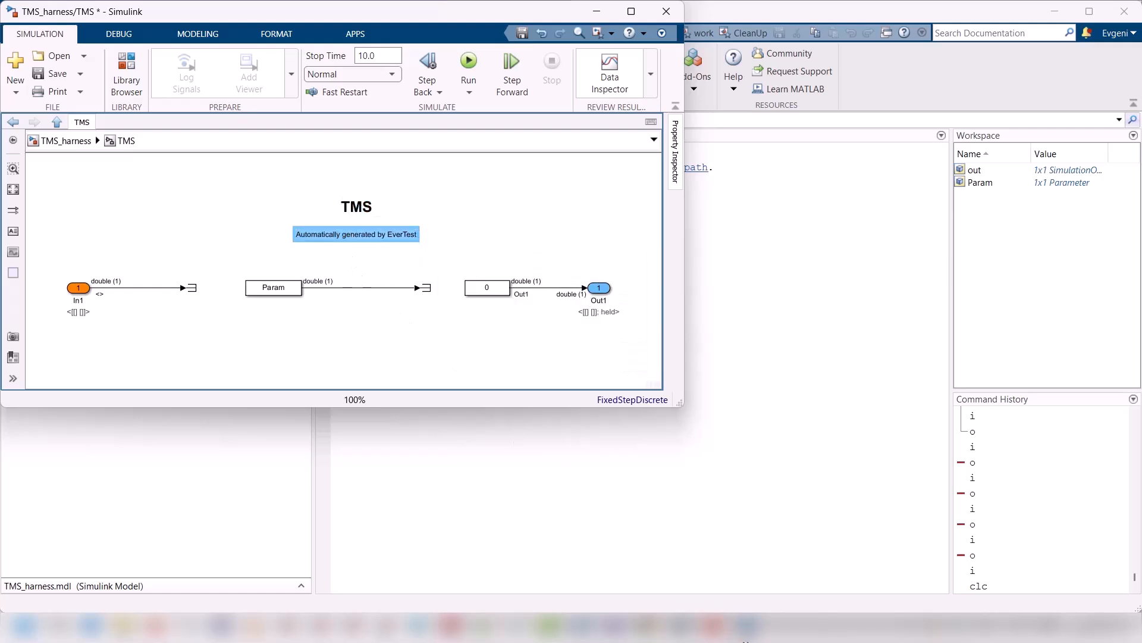
Step: Replace the description annotation under the TMS title with the introductory paragraph copied from REQ_TMS.docx in Word
click(723, 625)
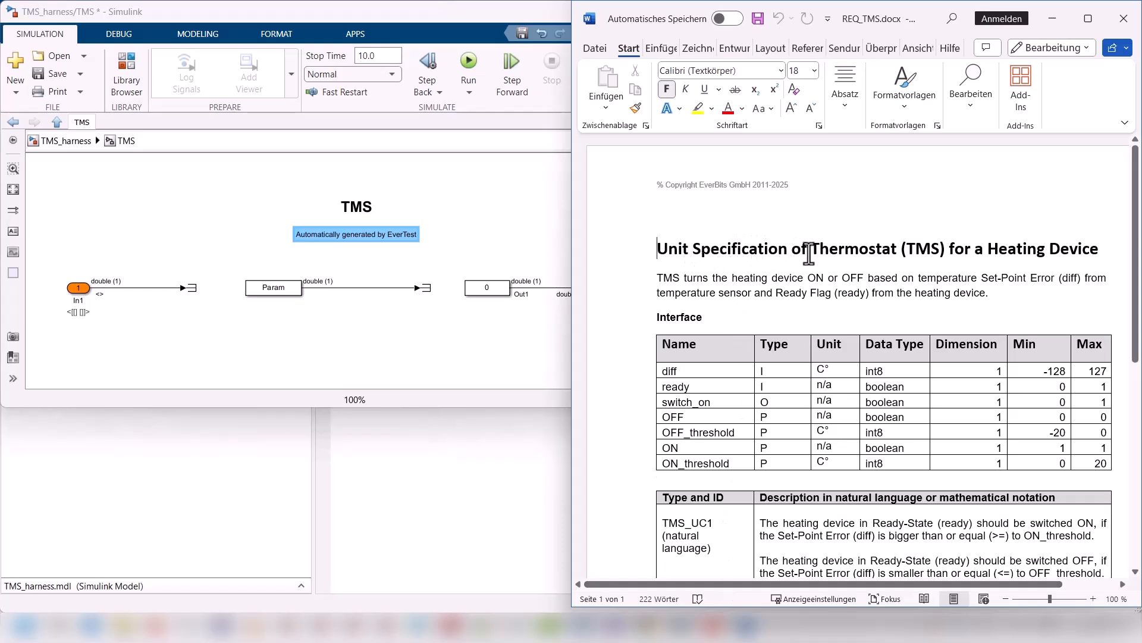
click(751, 279)
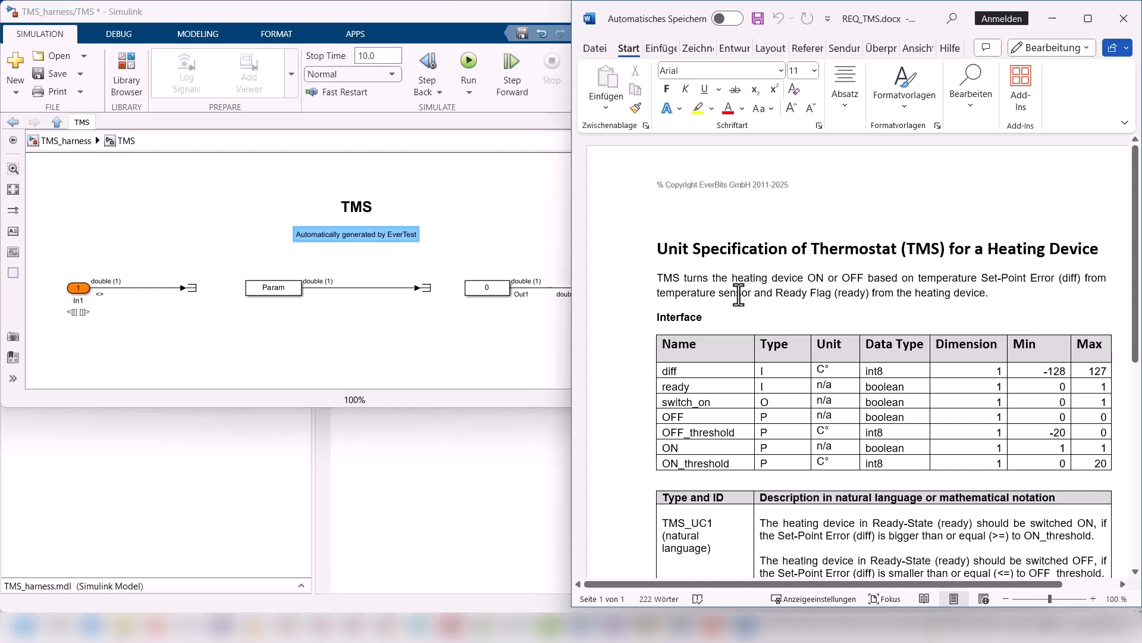
drag(990, 293, 654, 273)
key(ctrl+c)
double_click(357, 235)
key(ctrl+a)
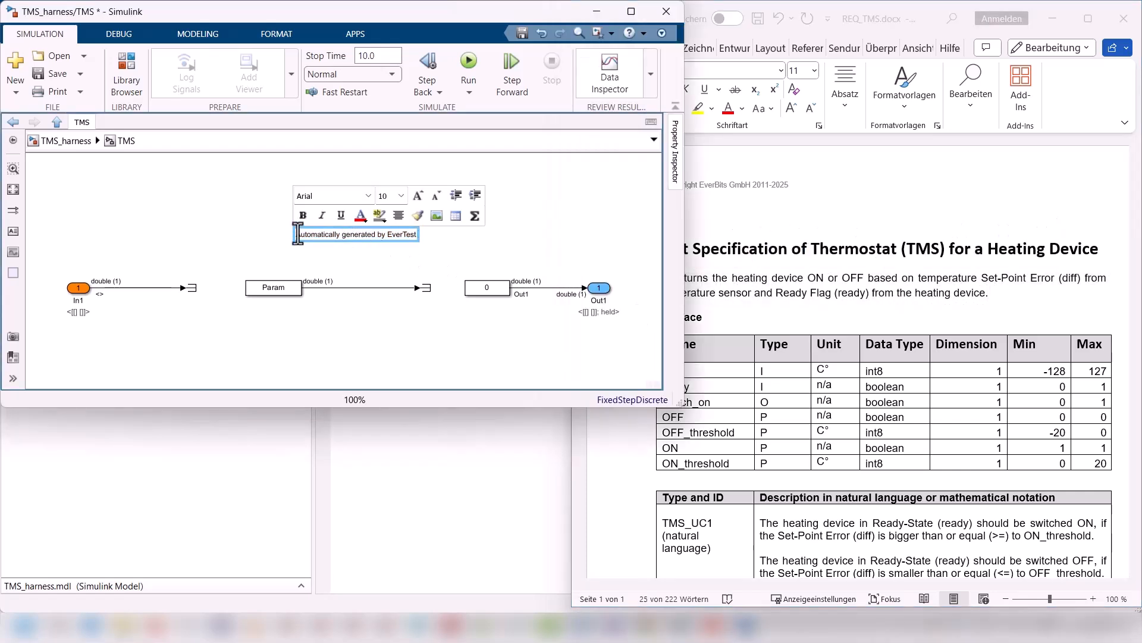
key(ctrl+v)
click(262, 239)
drag(261, 239, 267, 236)
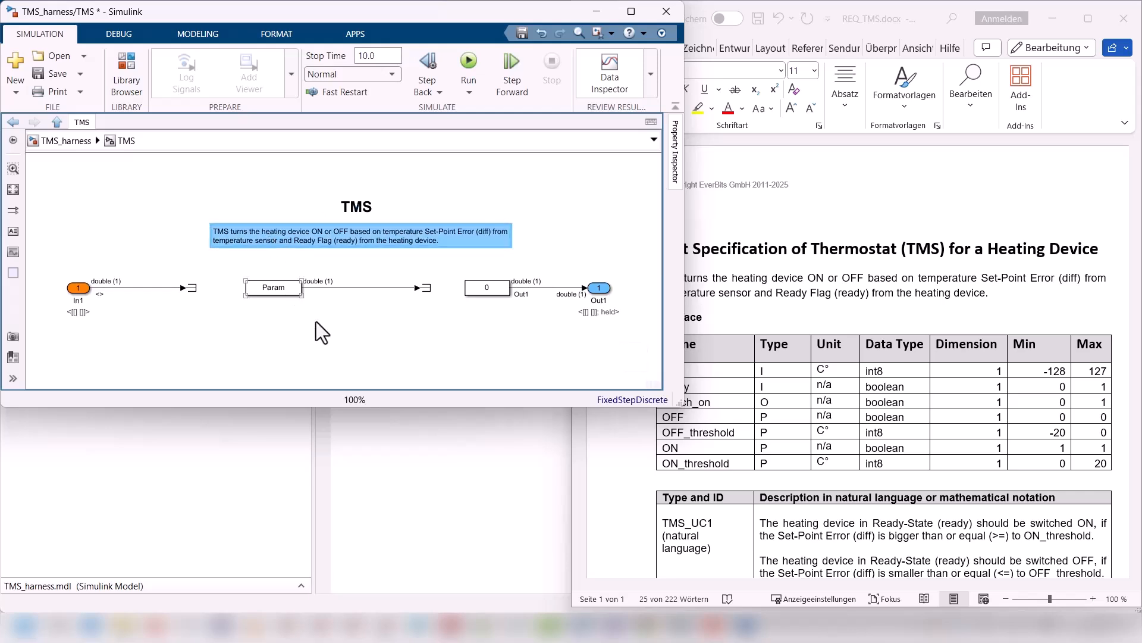
click(370, 332)
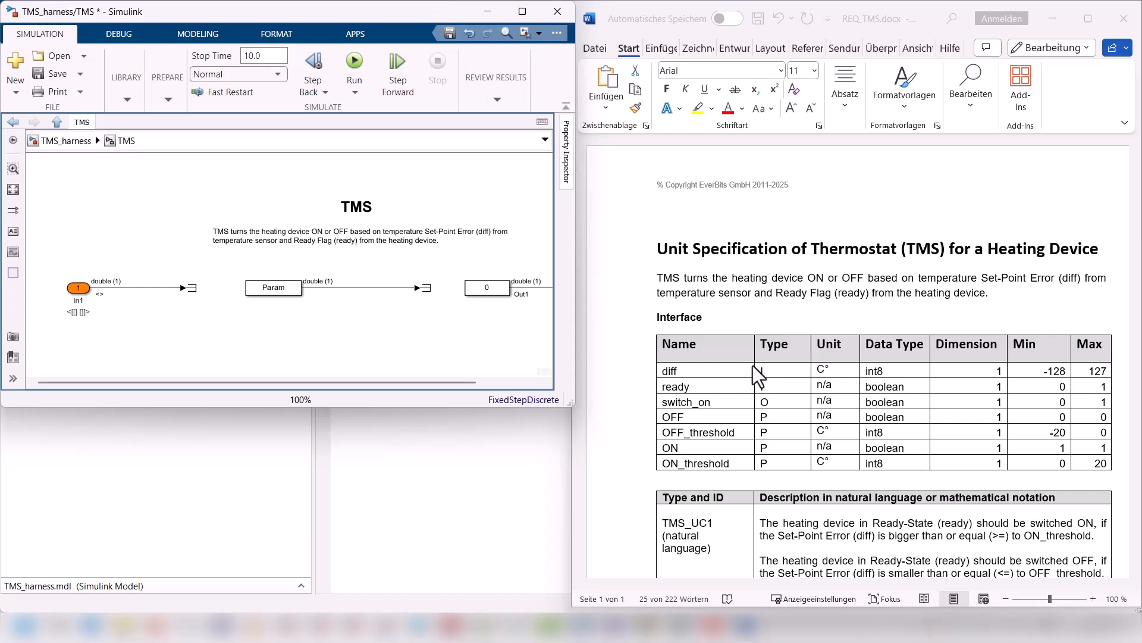
Step: Rename the In1 input port to diff
click(76, 303)
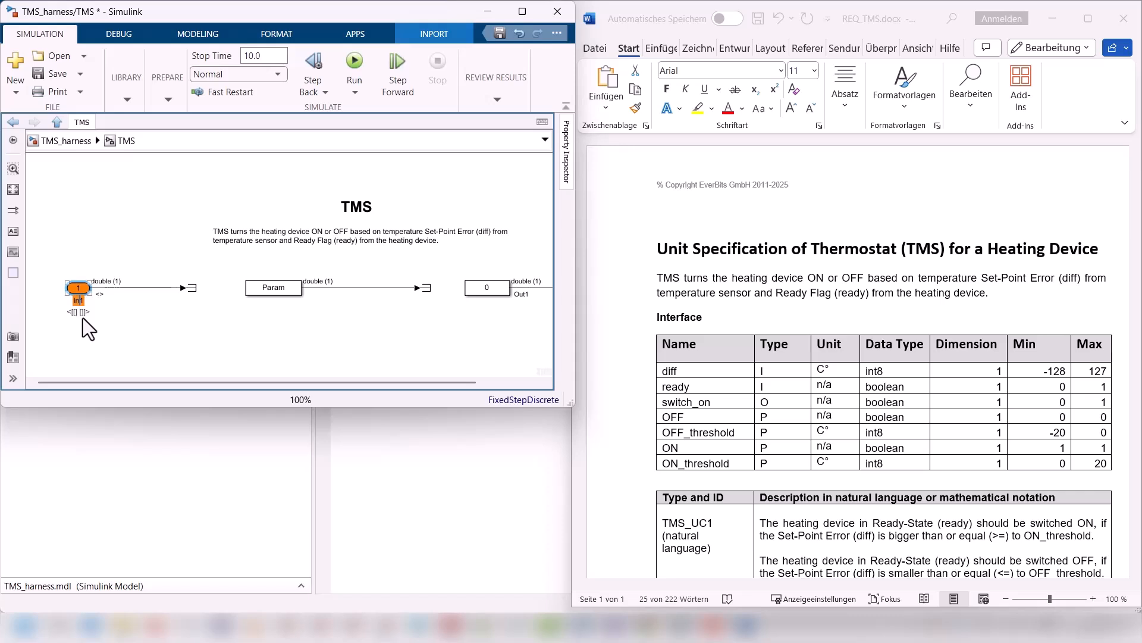
key(BackSpace)
text(diff)
click(75, 288)
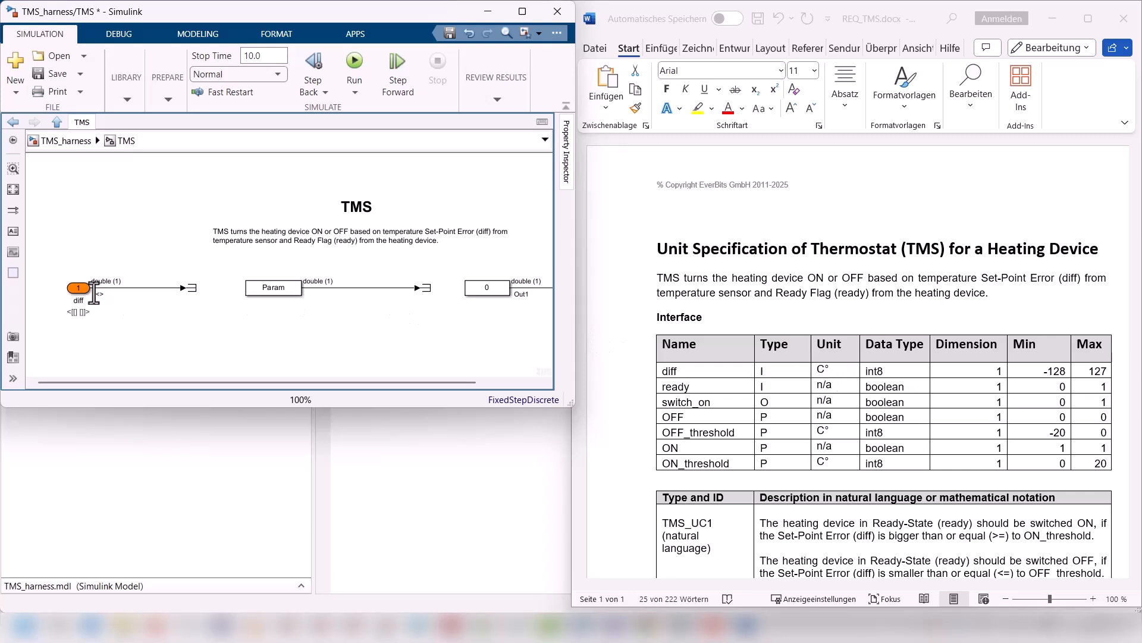
Step: In the diff port's signal attributes, set the minimum to -128 and the maximum to 127
click(78, 289)
double_click(78, 288)
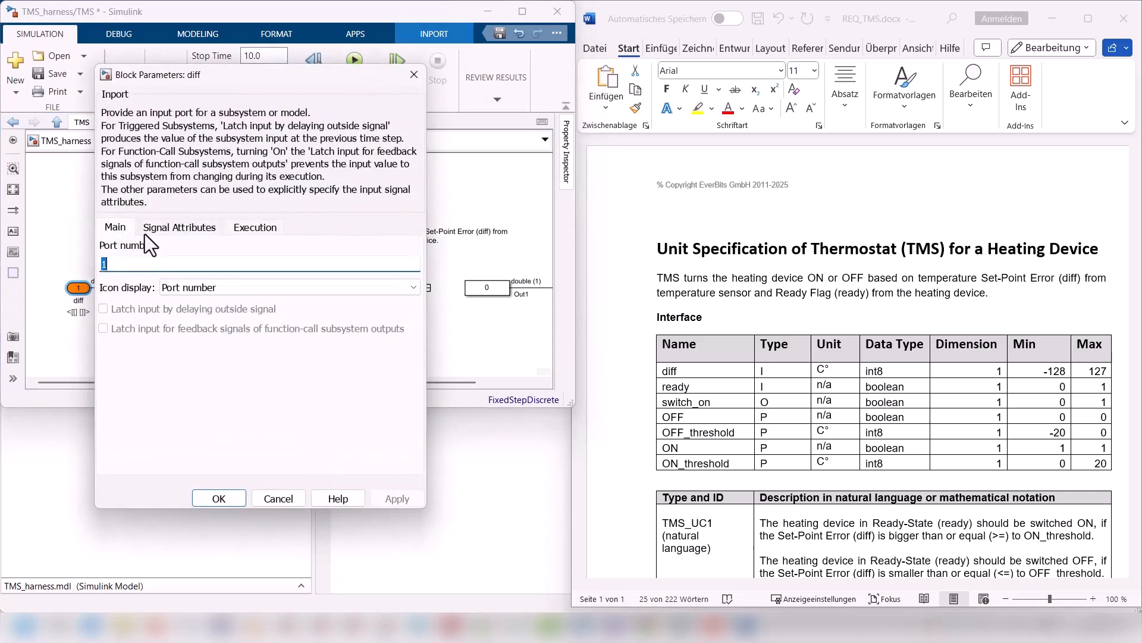
click(163, 227)
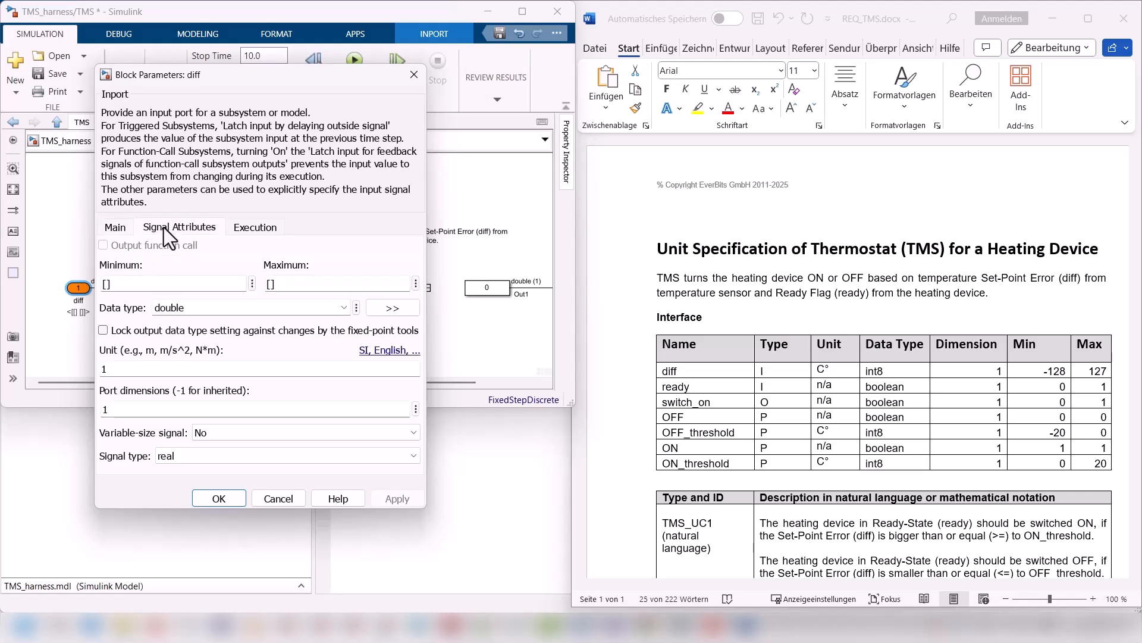
double_click(150, 284)
text(-128)
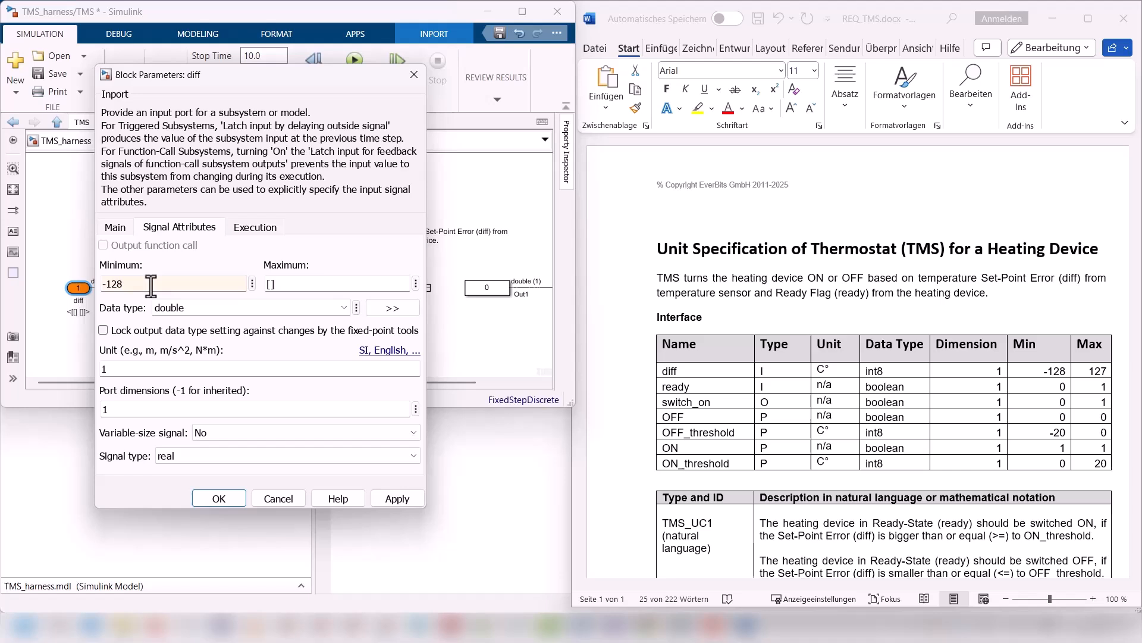
double_click(292, 284)
text(127)
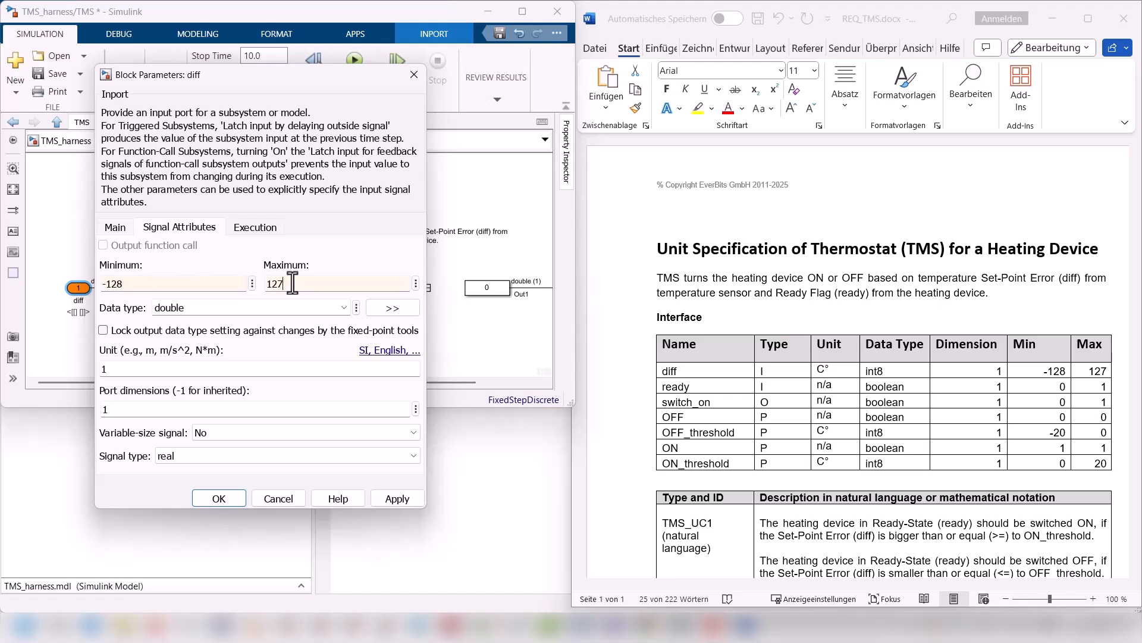
Step: Set the diff port's data type to int8 and its unit to °C, and apply the port settings
click(343, 308)
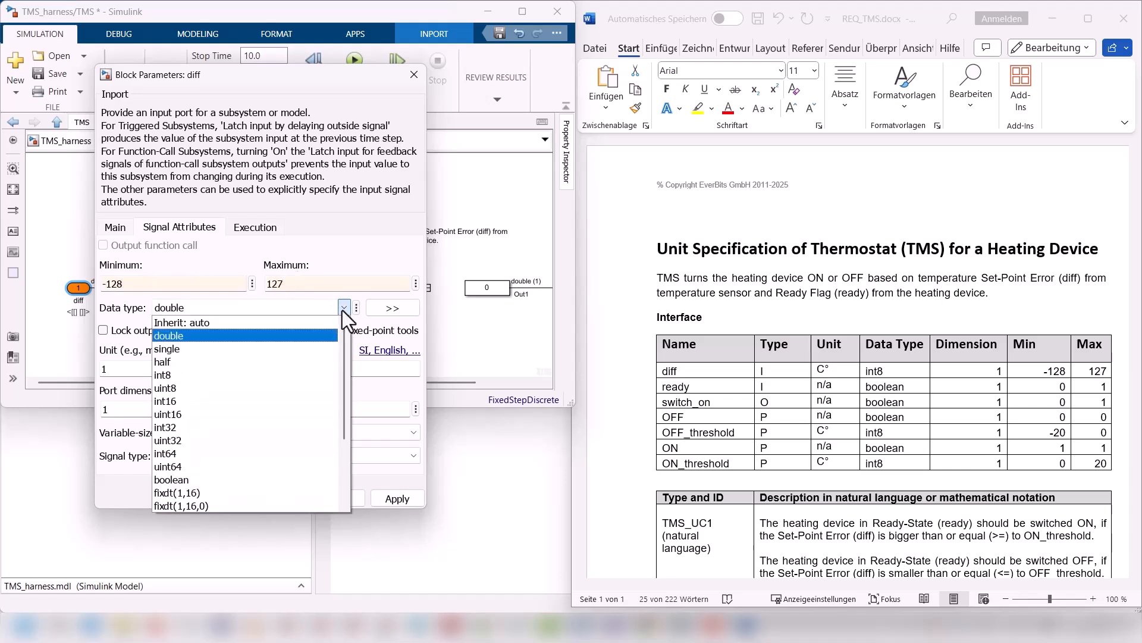
click(302, 374)
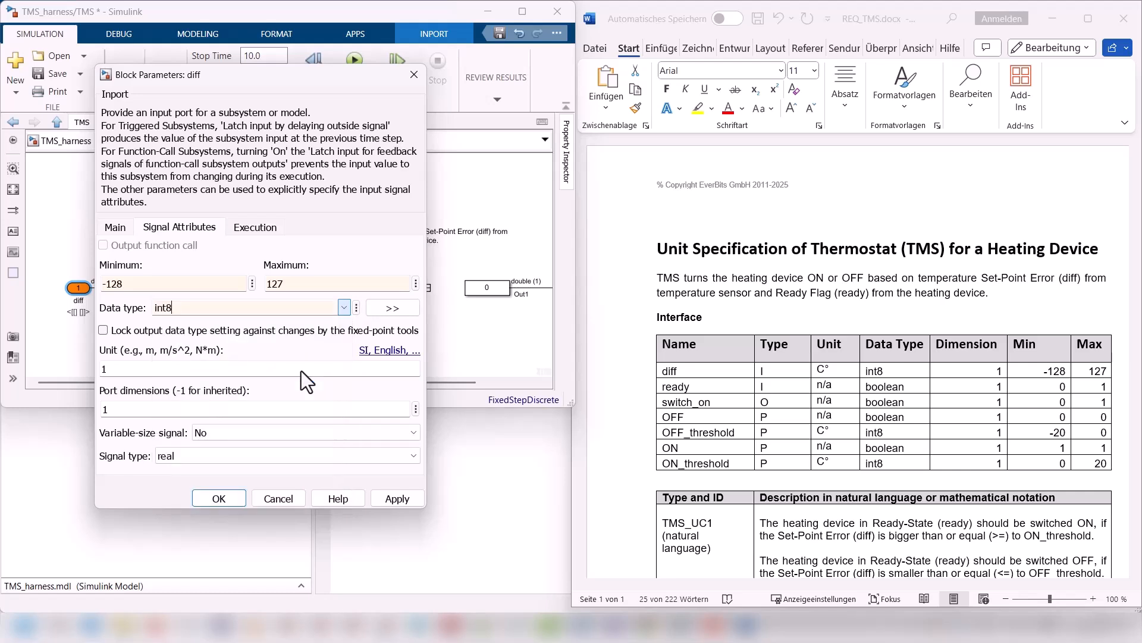
double_click(191, 369)
key(BackSpace)
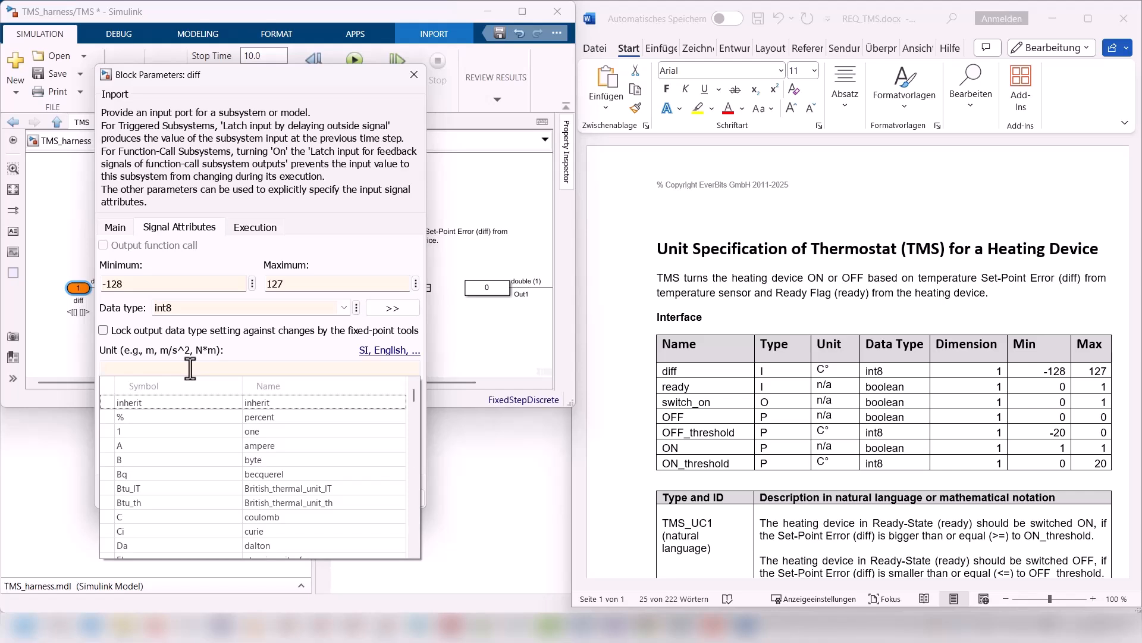
text(C)
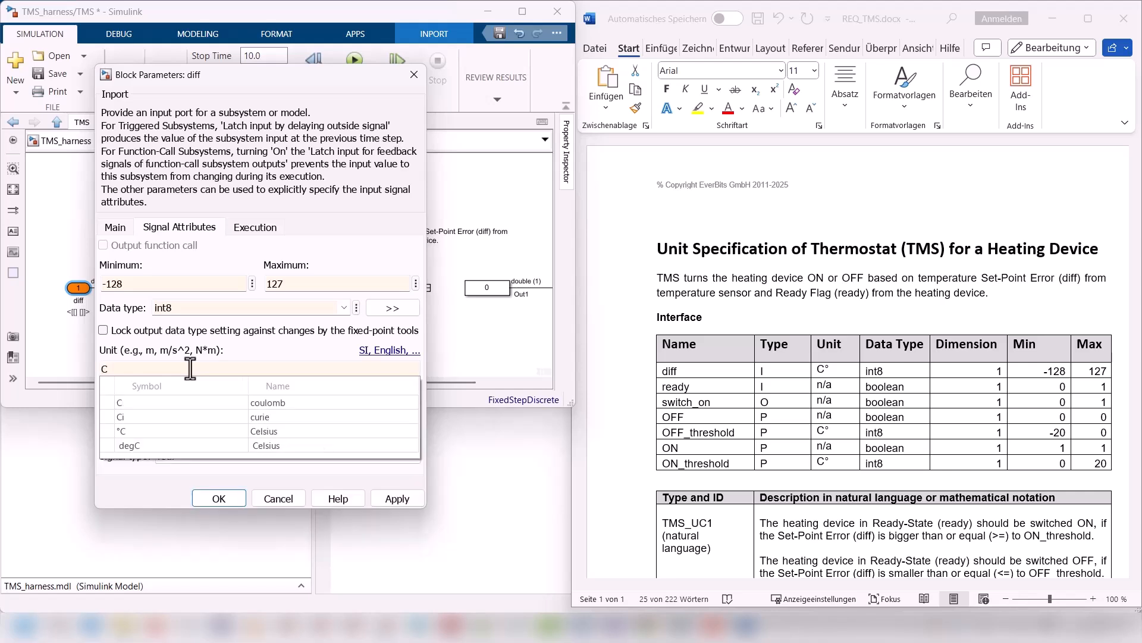
click(174, 426)
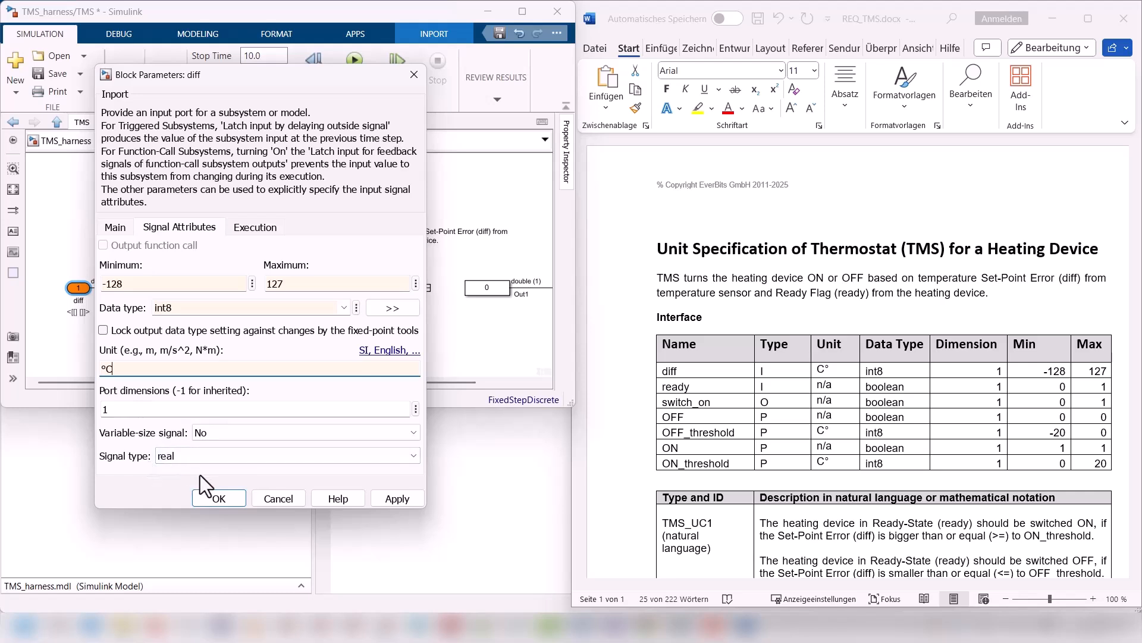
click(225, 496)
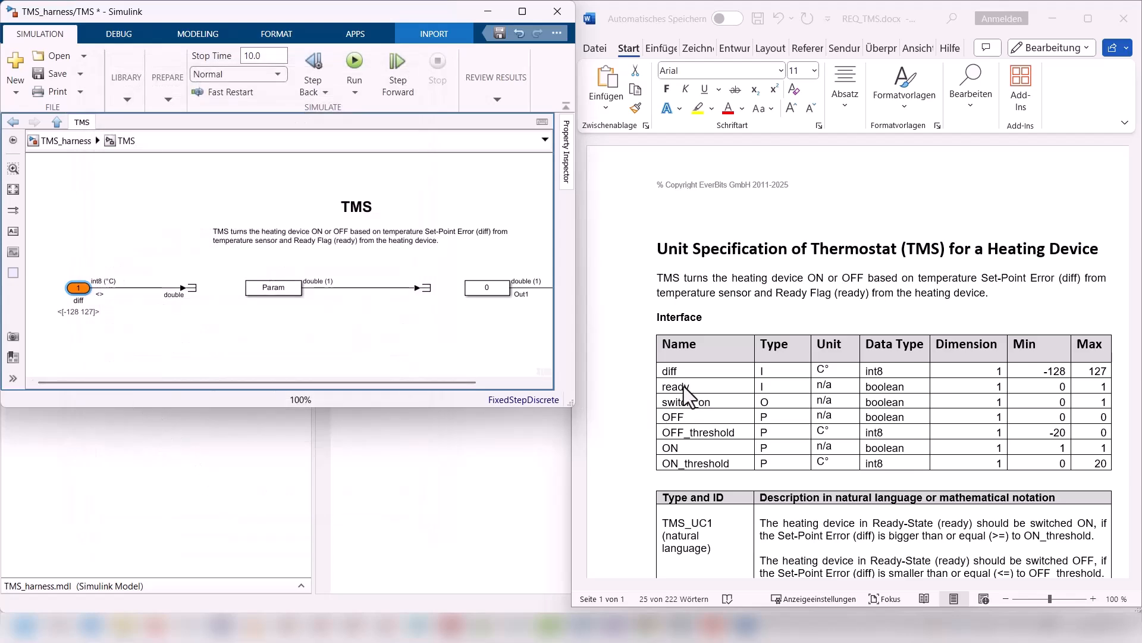
Step: Add a second input port below diff and name it ready
double_click(84, 348)
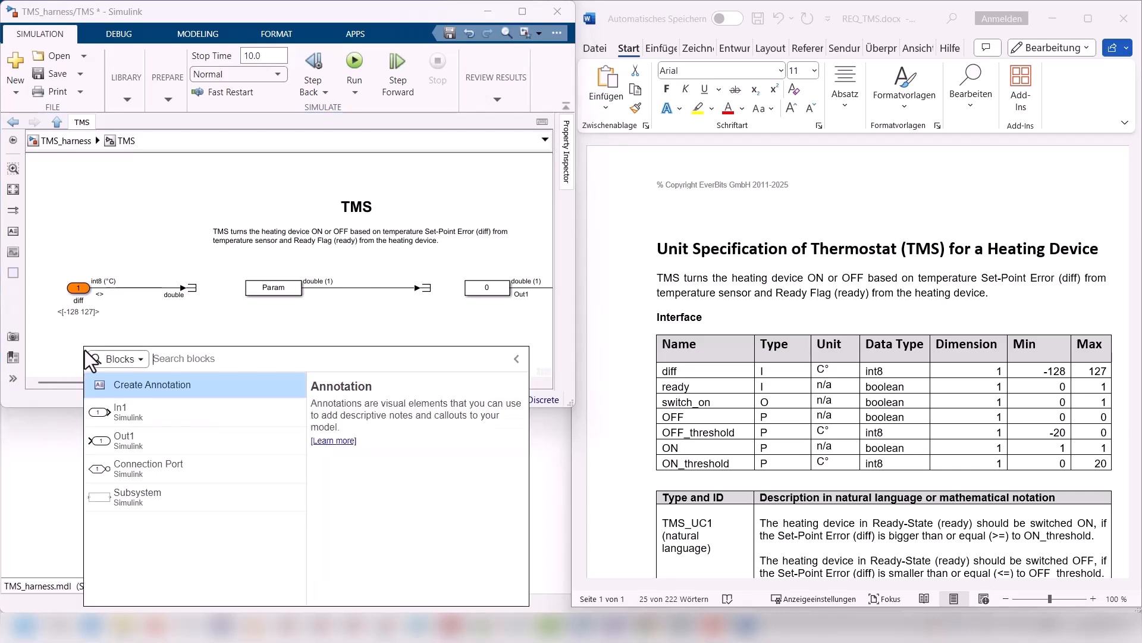
text(in)
click(109, 378)
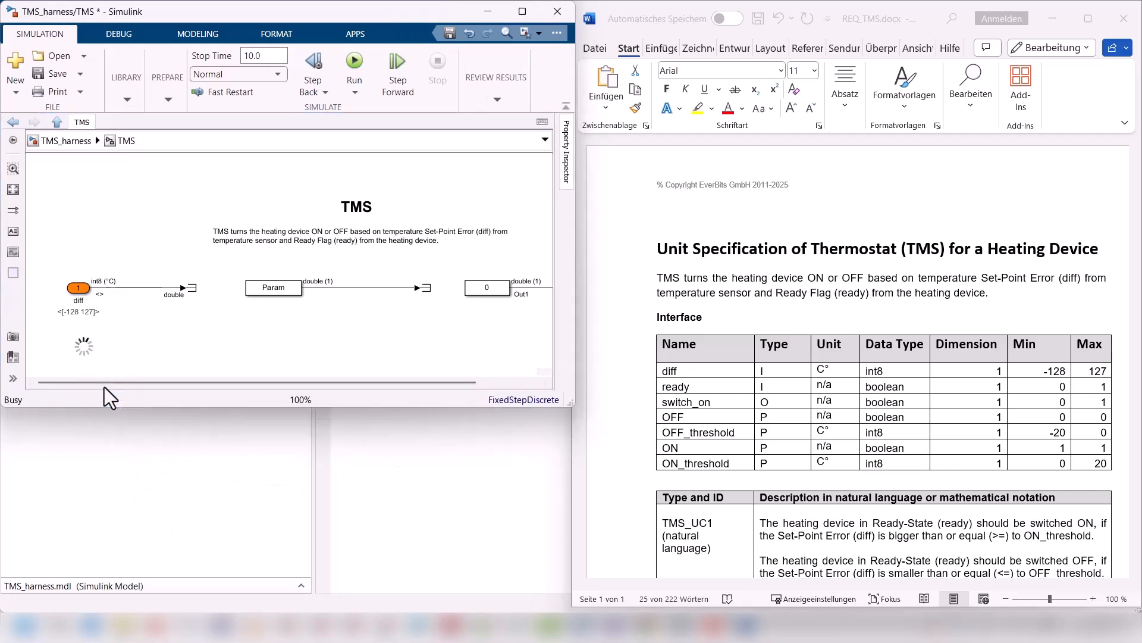
text(rea)
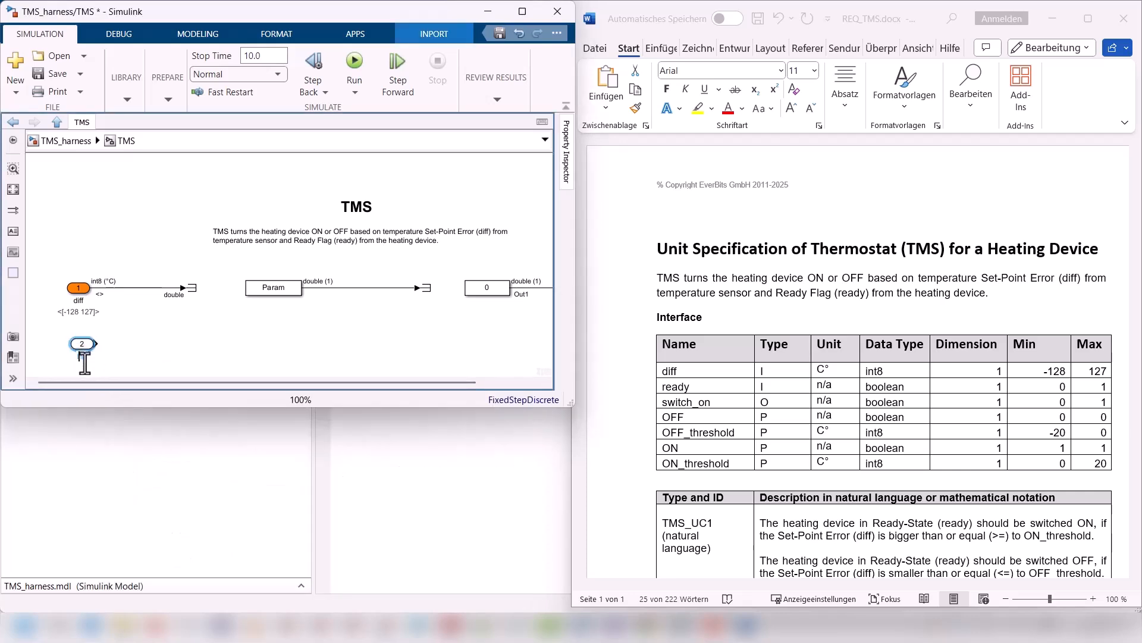
text(dy)
key(Delete)
key(Delete)
key(Delete)
click(93, 326)
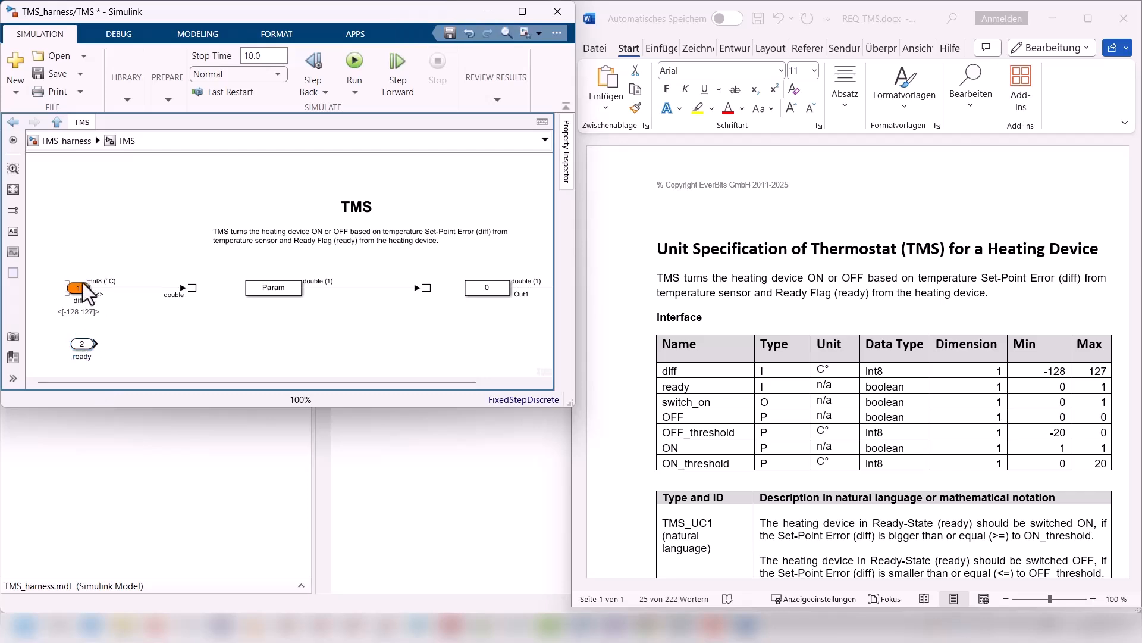
Step: In the ready port's signal attributes, set the minimum to 0 and the maximum to 1
click(80, 288)
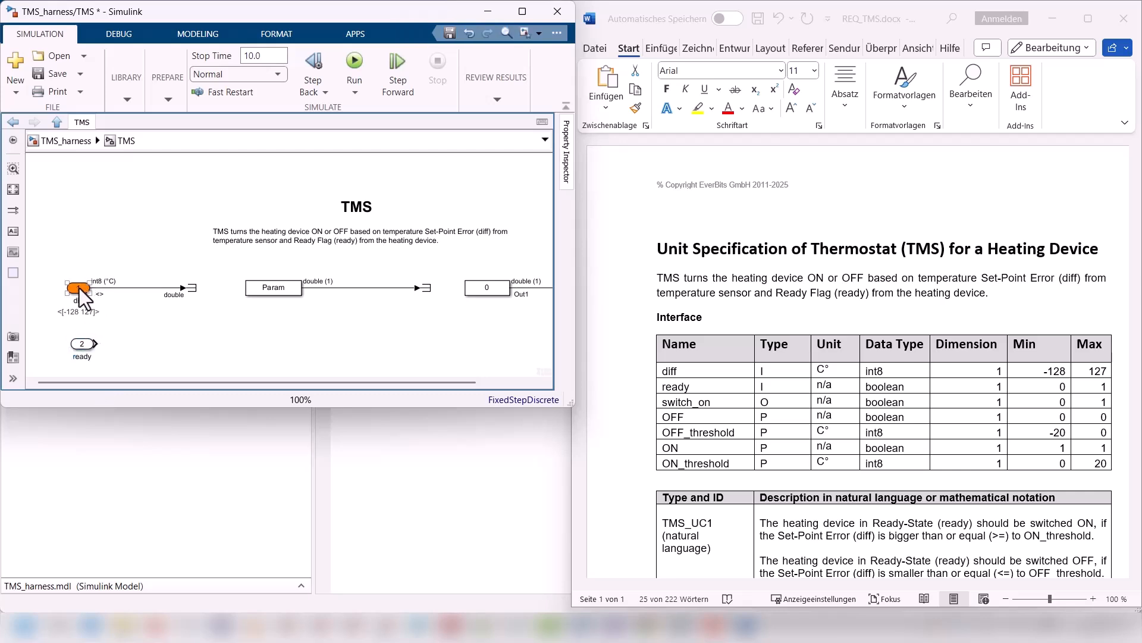
double_click(81, 345)
click(179, 284)
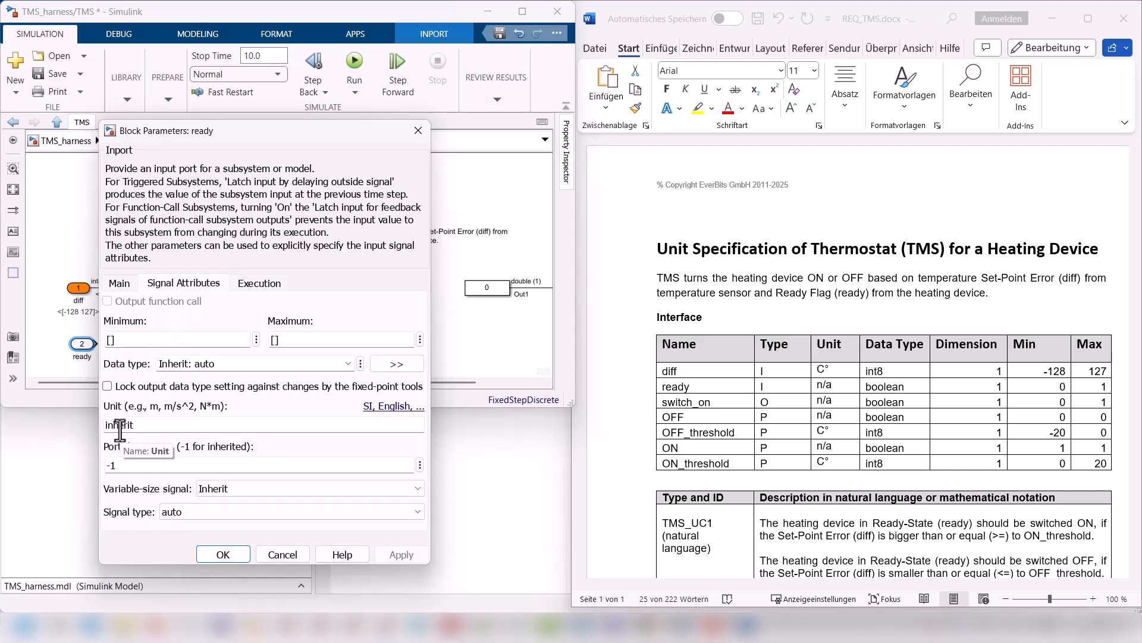
double_click(202, 341)
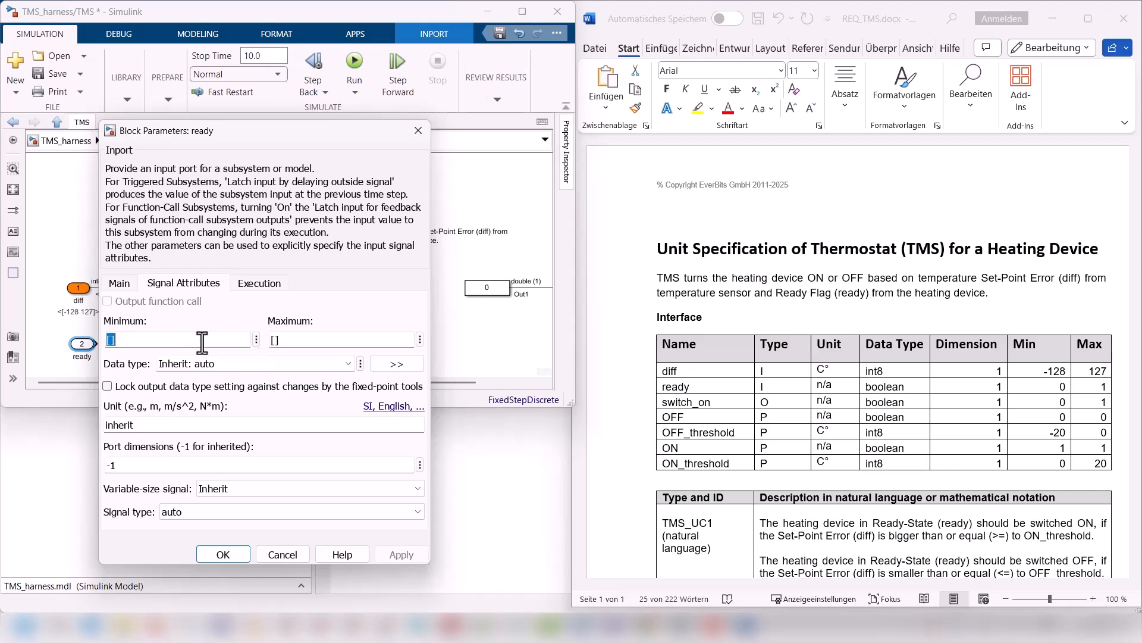
text(0)
double_click(355, 341)
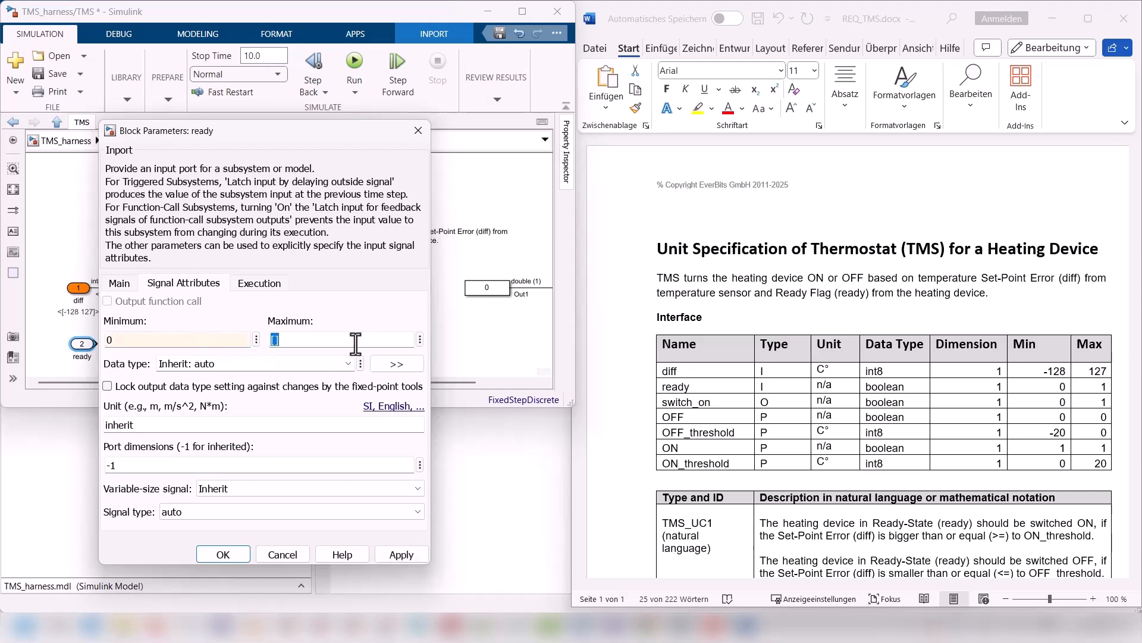
text(1)
Step: Set the ready port's data type to boolean and port dimensions to 1, then extend an open signal line from the port
click(349, 363)
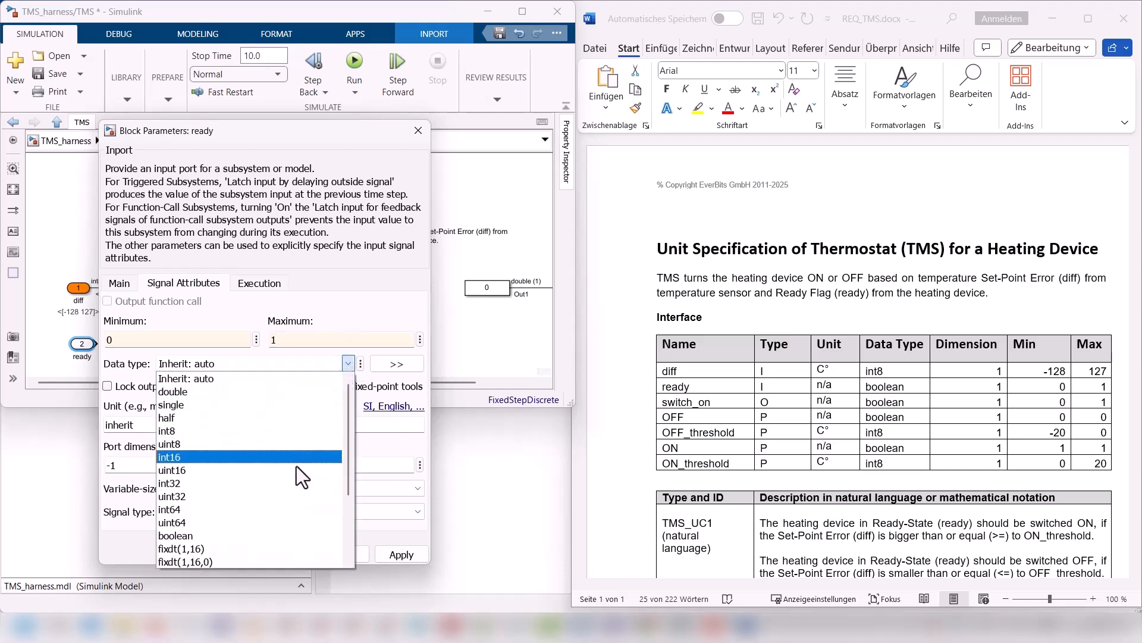
click(296, 532)
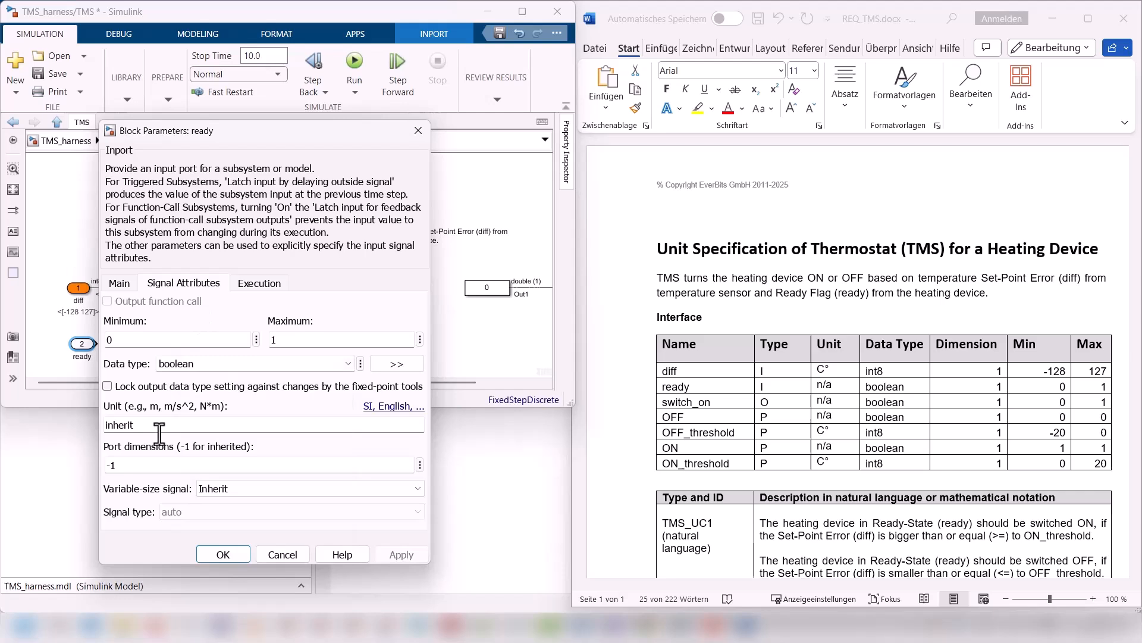
double_click(131, 465)
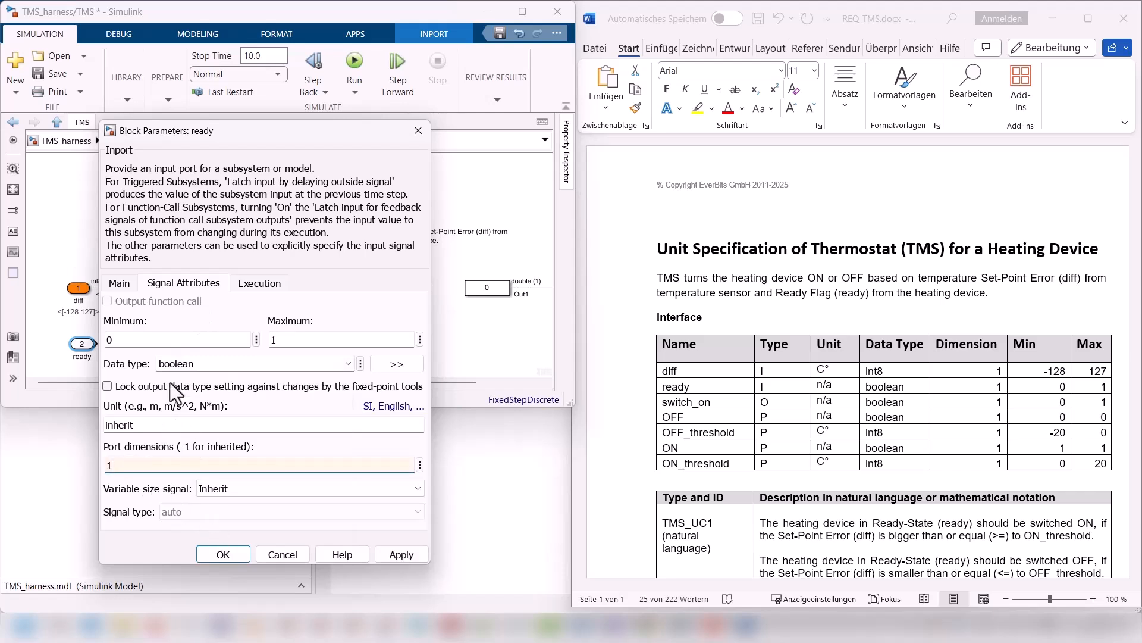
click(221, 554)
click(84, 346)
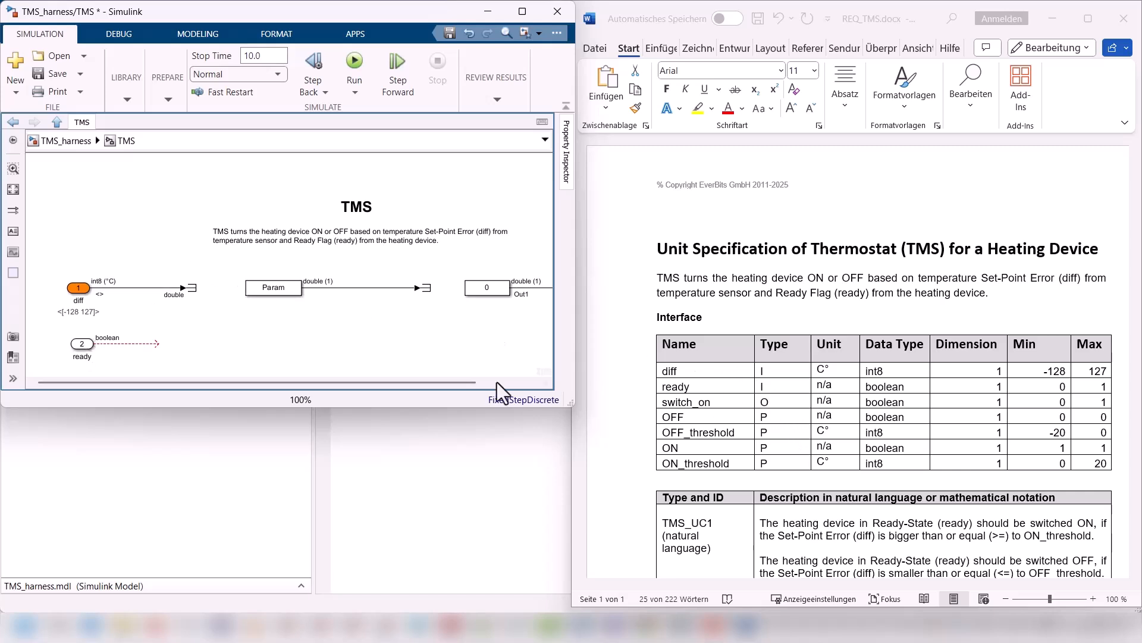
Step: Rename the Out1 output port to switch_on and delete the constant 0 block and signal line feeding it
drag(430, 381, 514, 381)
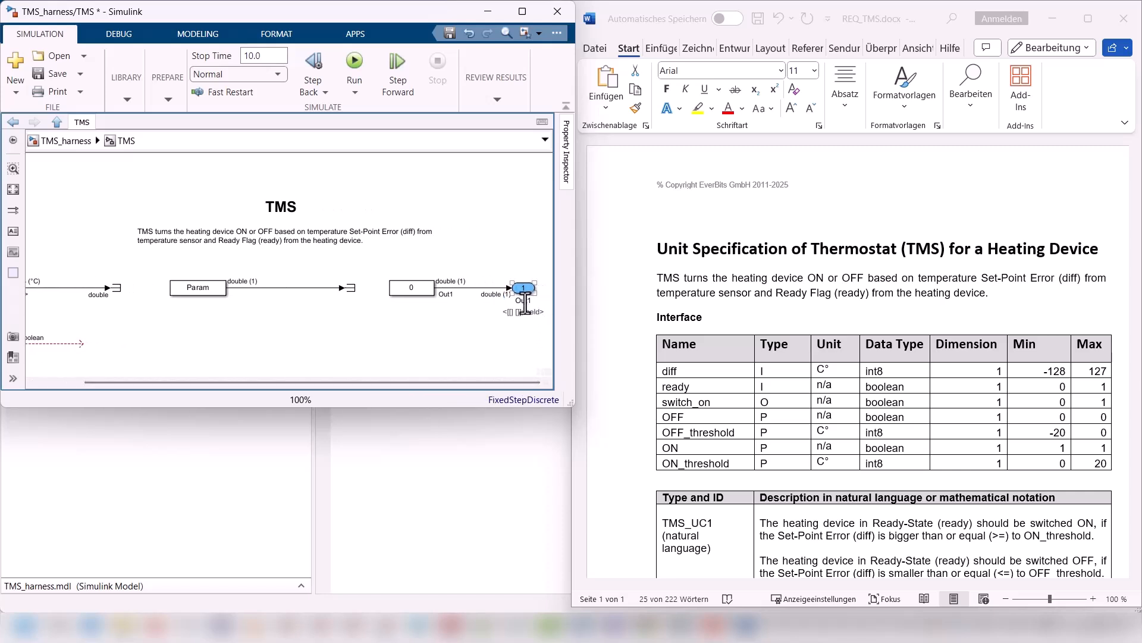
double_click(526, 302)
text(switch_on)
click(514, 326)
drag(420, 274, 482, 310)
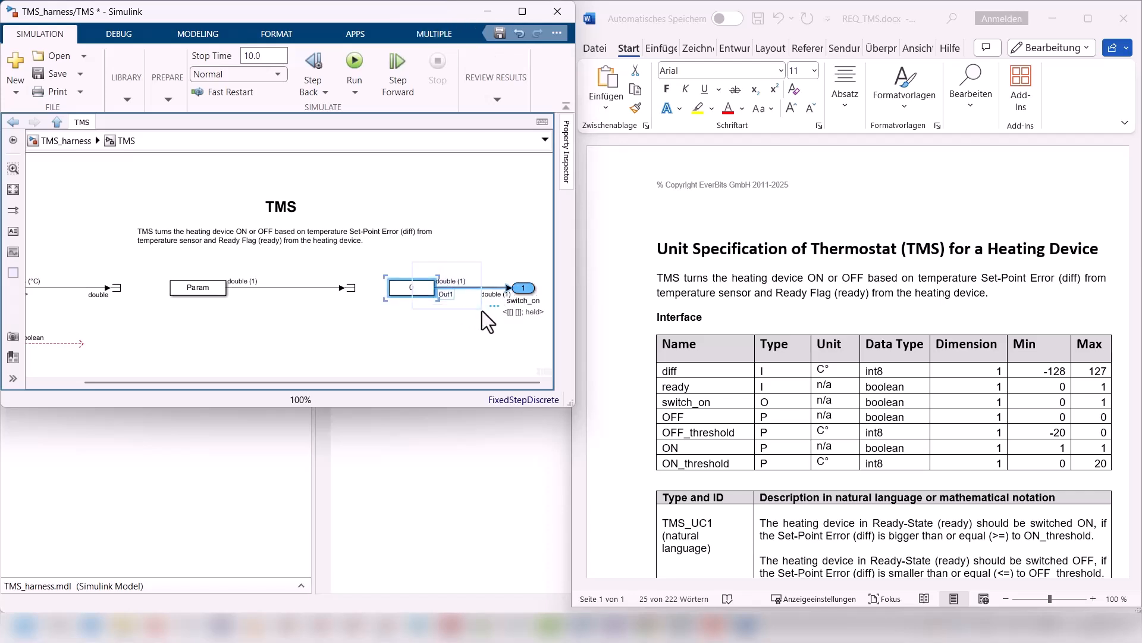
key(Delete)
Step: In the switch_on port's signal attributes, set the minimum to 0 and the maximum to 1
click(531, 288)
double_click(531, 288)
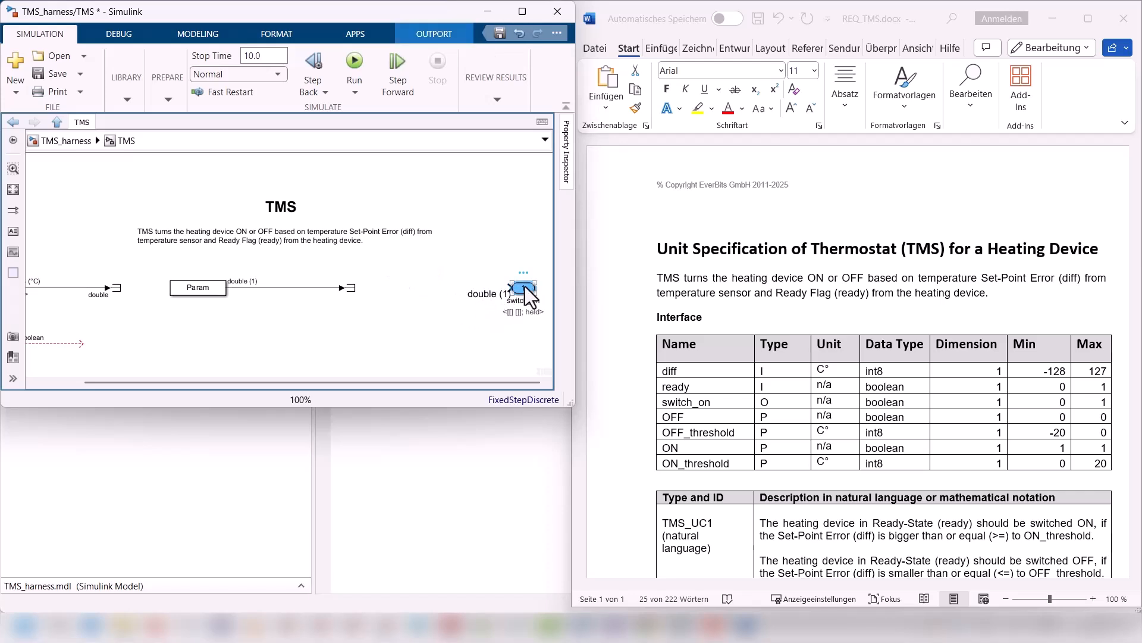
drag(723, 104, 473, 113)
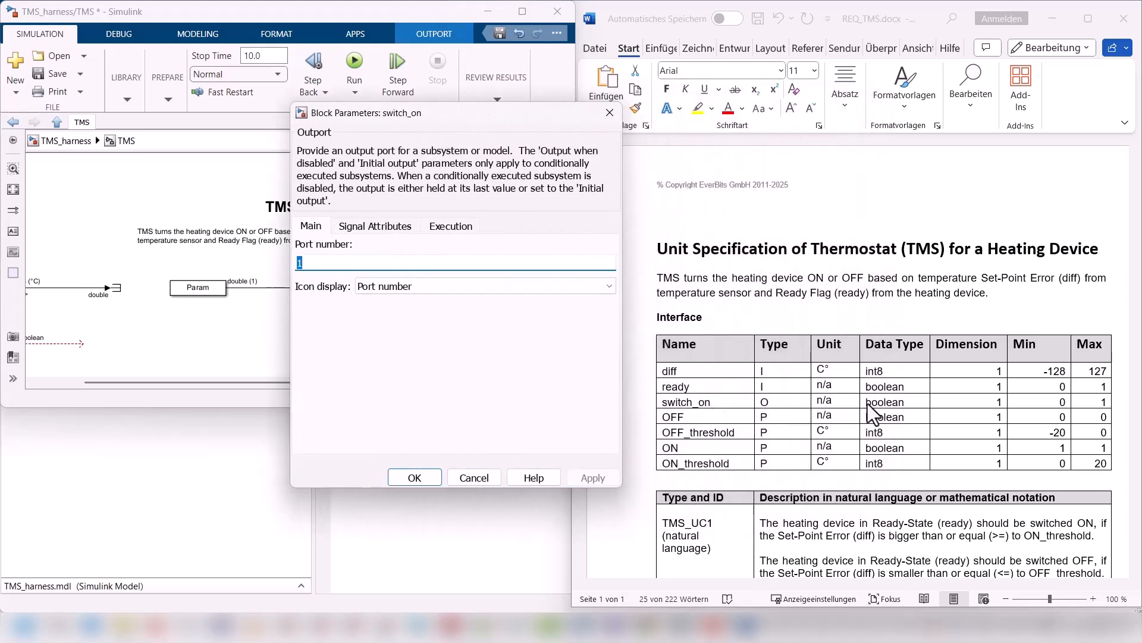
click(383, 223)
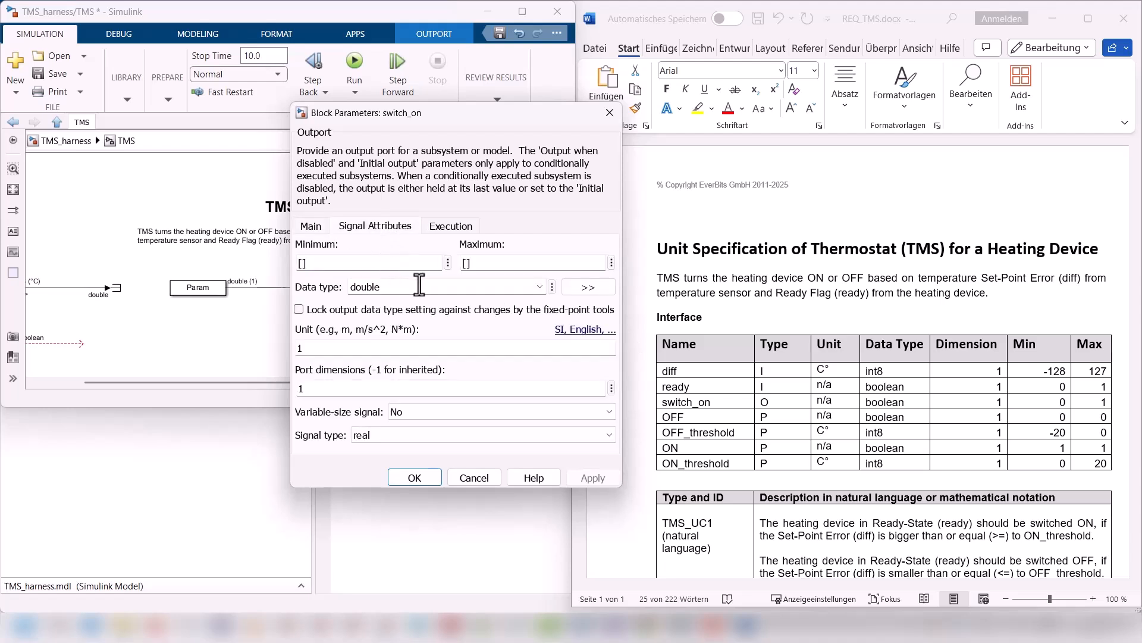
double_click(391, 264)
text(0)
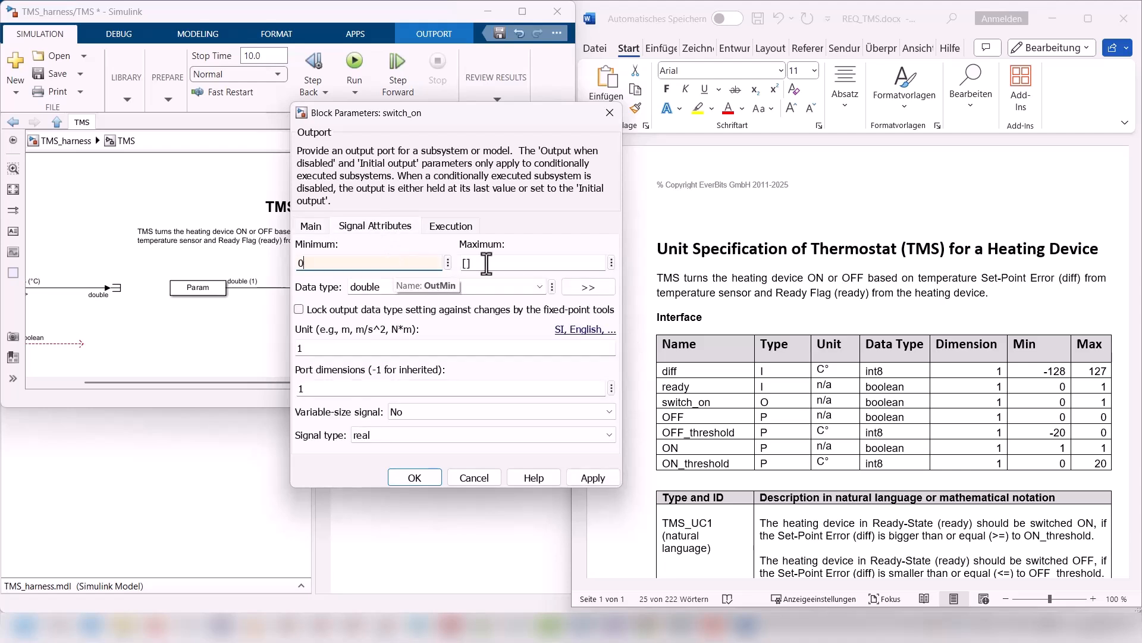
double_click(501, 263)
text(1)
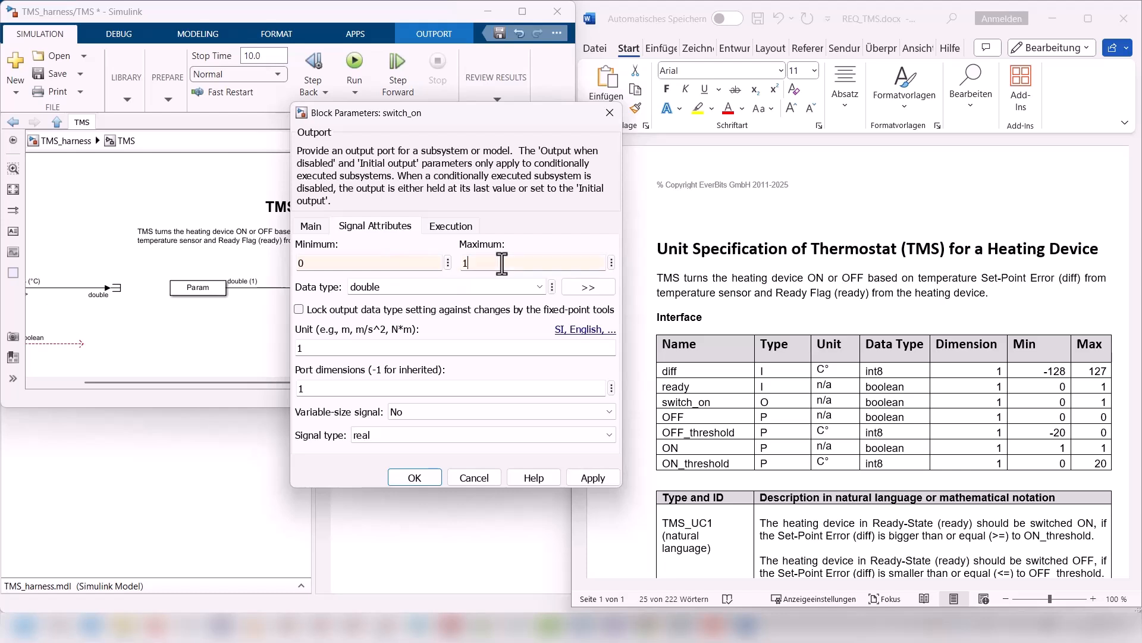
Step: Set the switch_on port's data type to boolean and draw an open signal line into the port
double_click(436, 288)
click(541, 288)
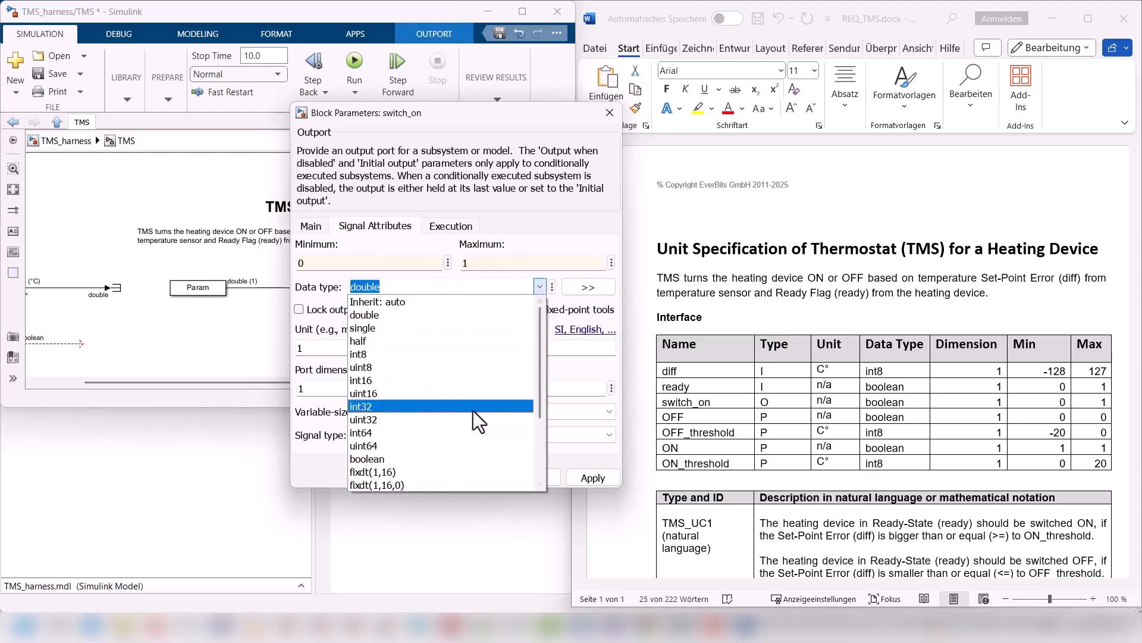
click(462, 459)
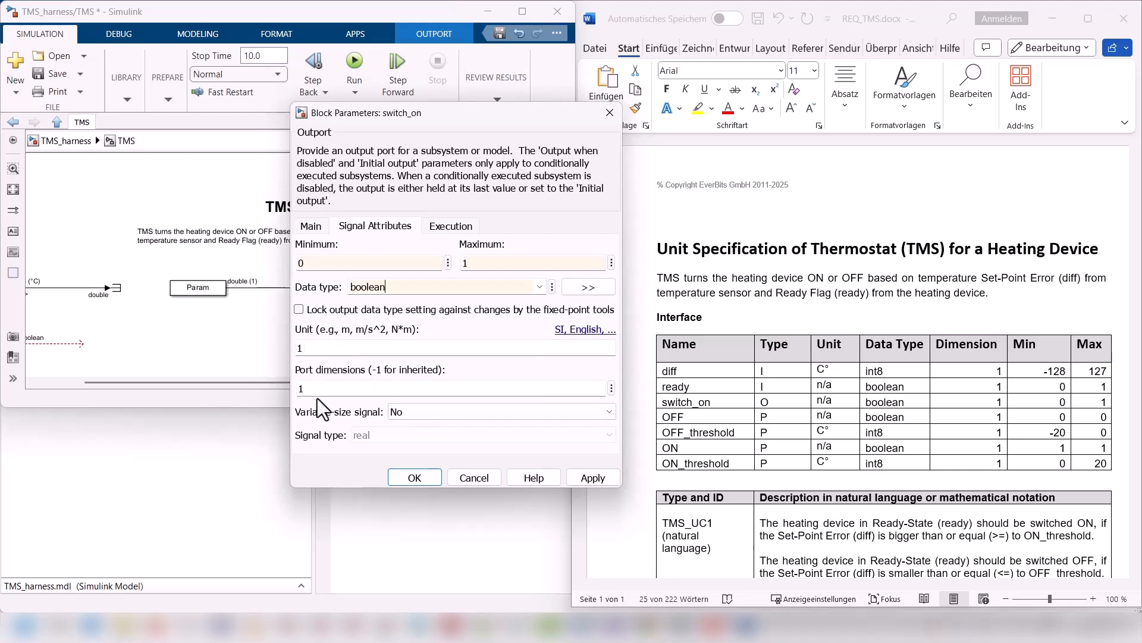
click(427, 478)
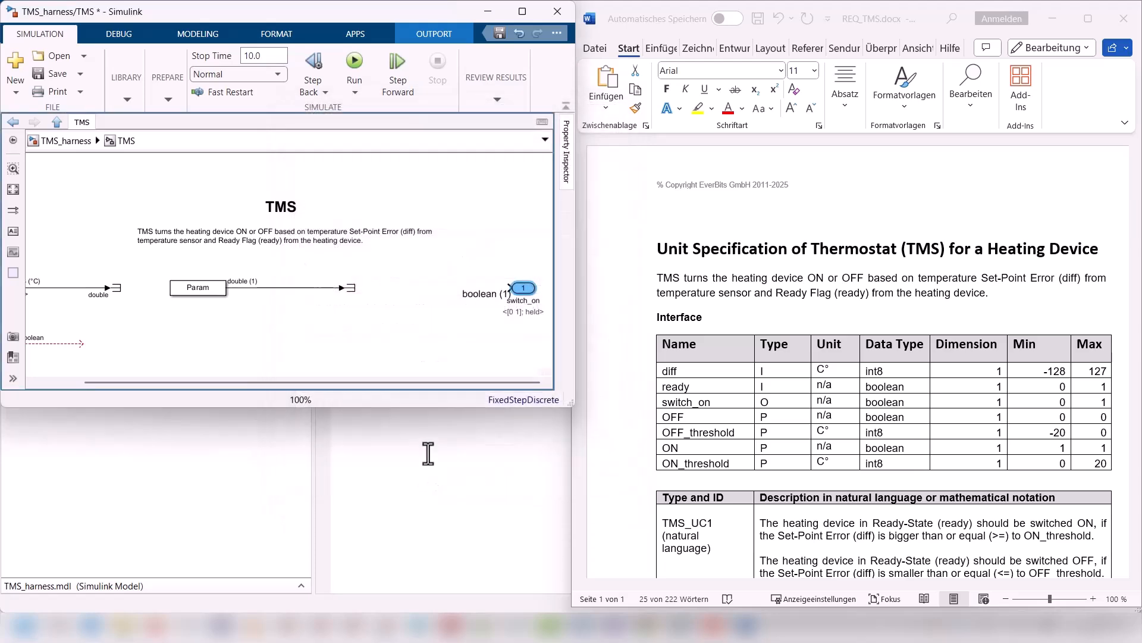
drag(509, 288, 432, 288)
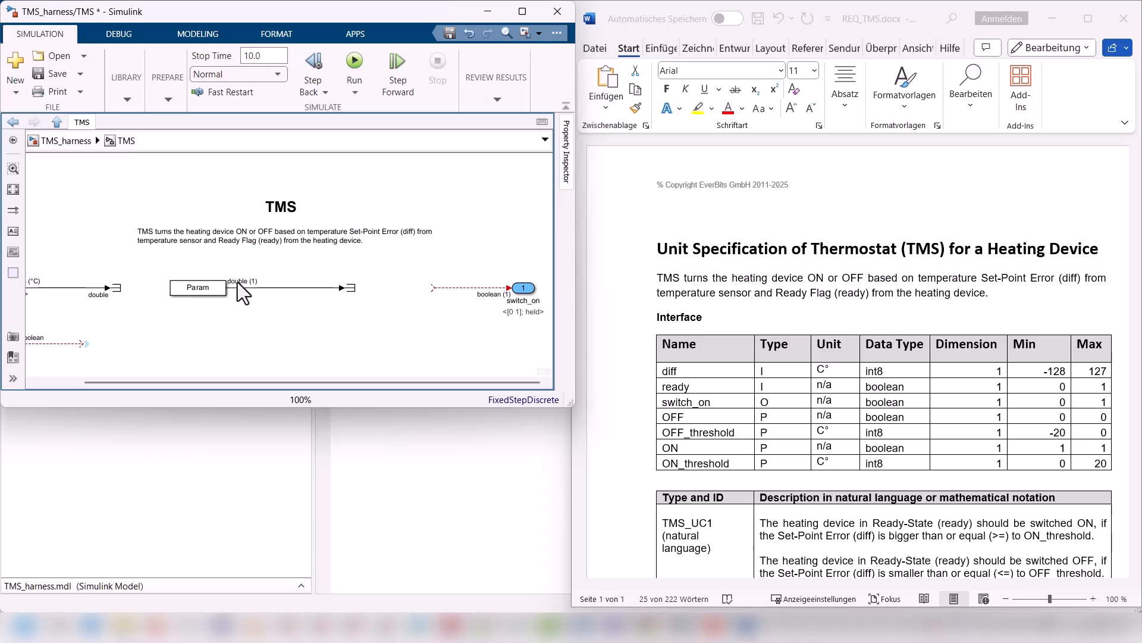
Step: Set the Param block's constant value to OFF, leaving its output data type inherited from the constant value
click(205, 291)
double_click(204, 289)
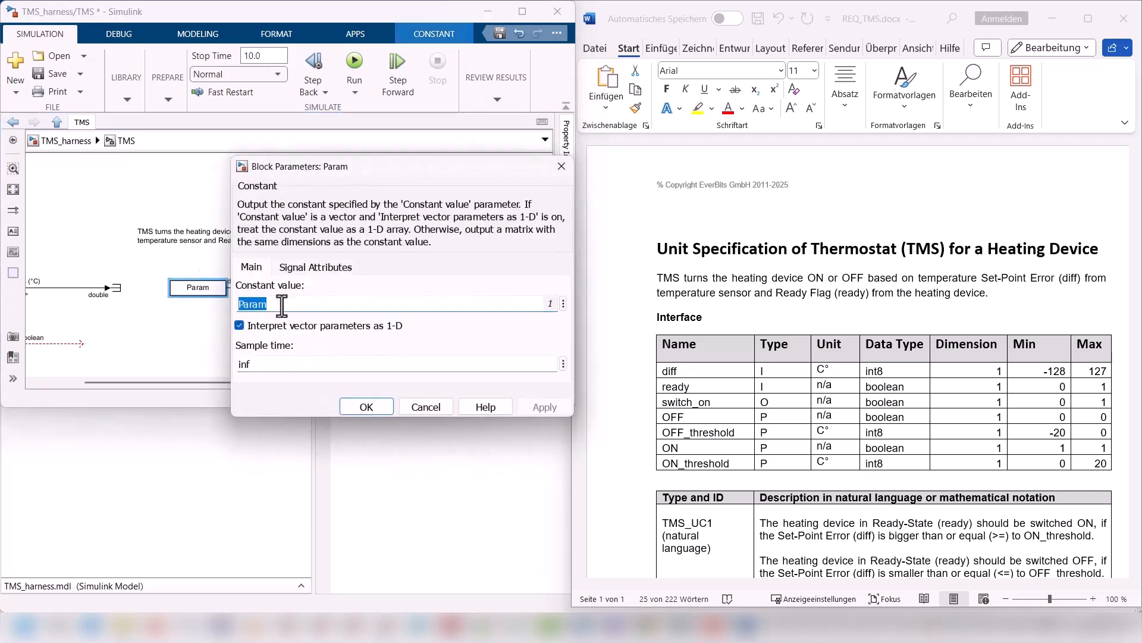
text(O)
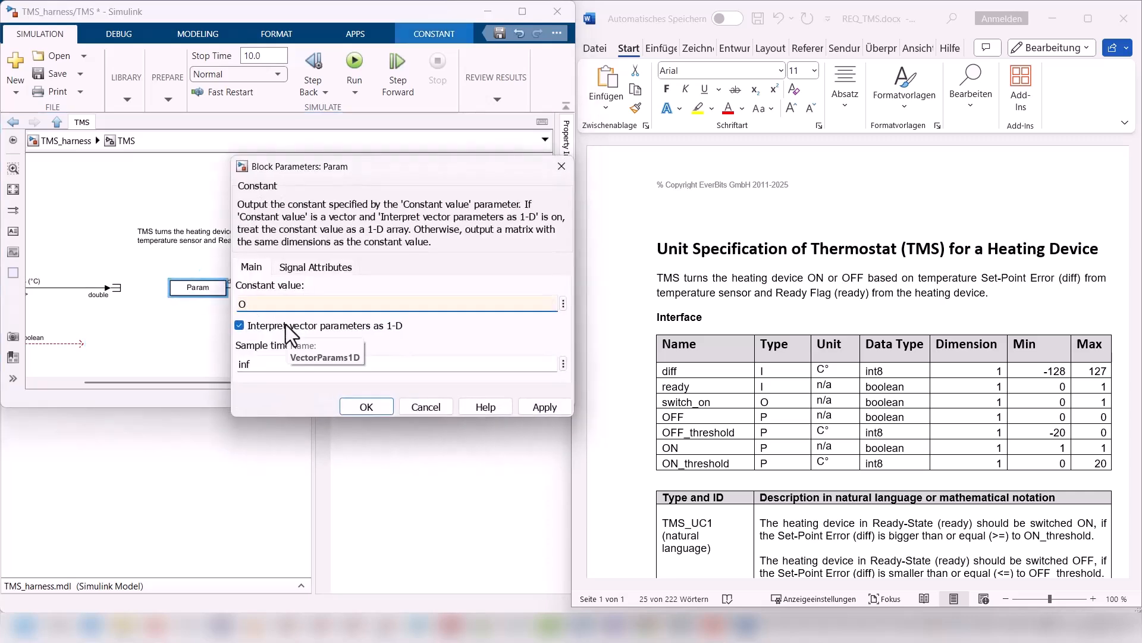
text(FF)
click(315, 266)
click(492, 328)
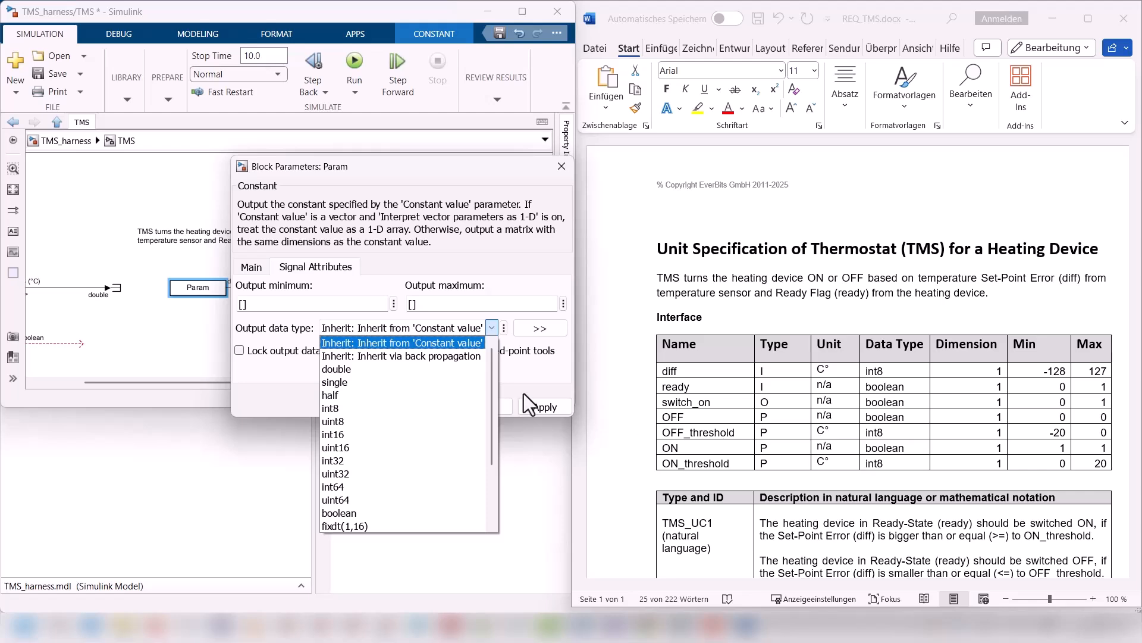
click(533, 368)
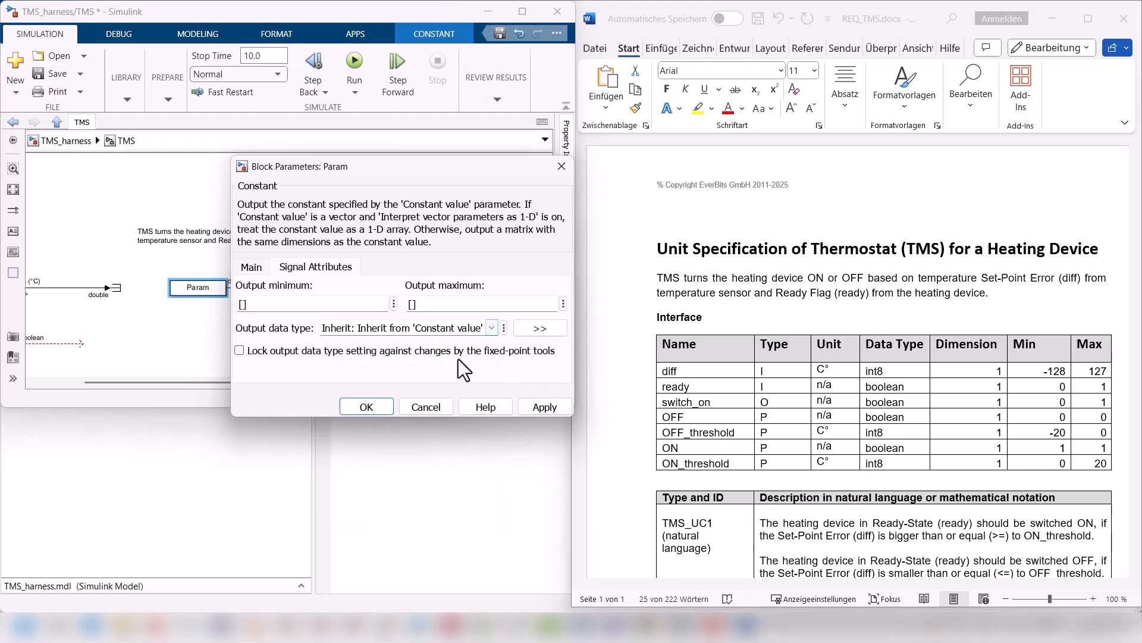
click(362, 405)
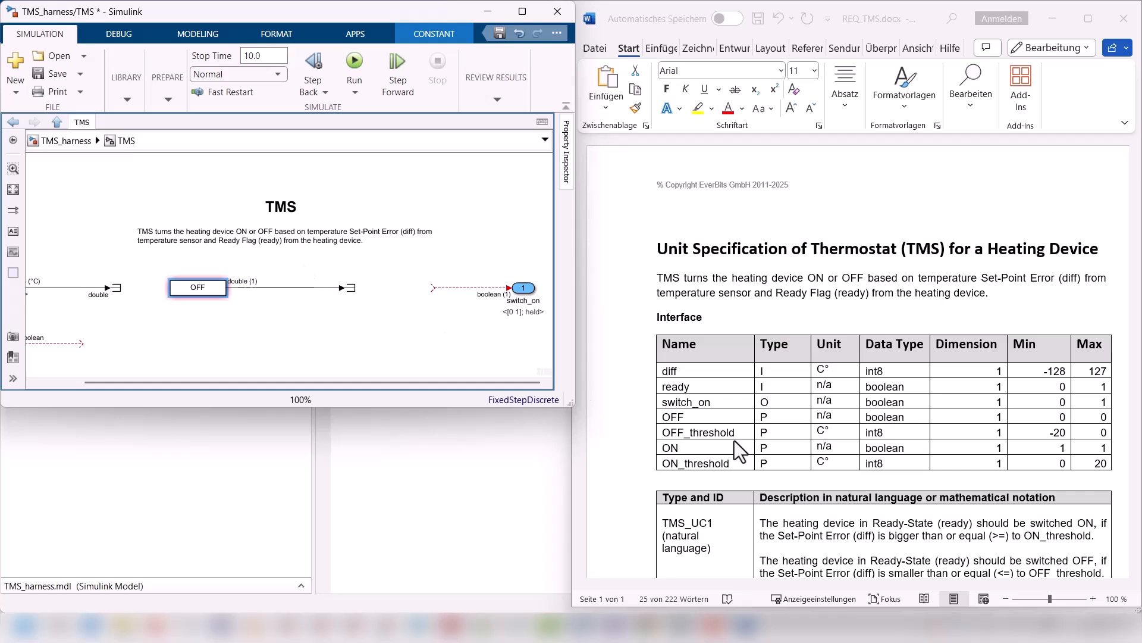
click(196, 289)
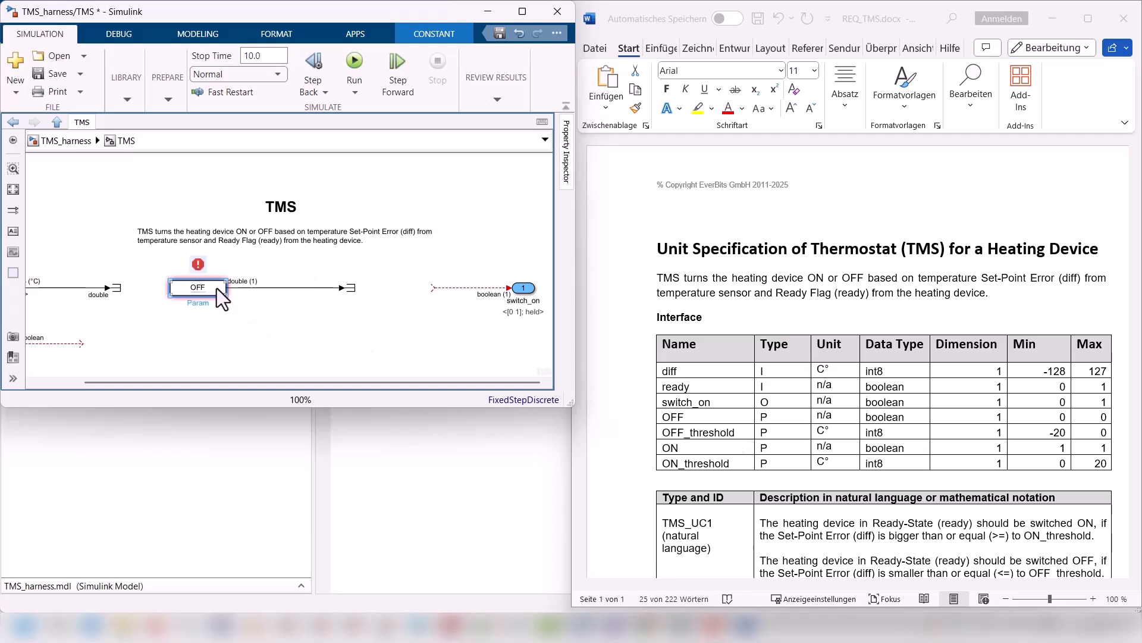
Step: Duplicate the OFF constant block directly below it and set the copy's value to ON
drag(216, 288, 219, 338)
click(200, 336)
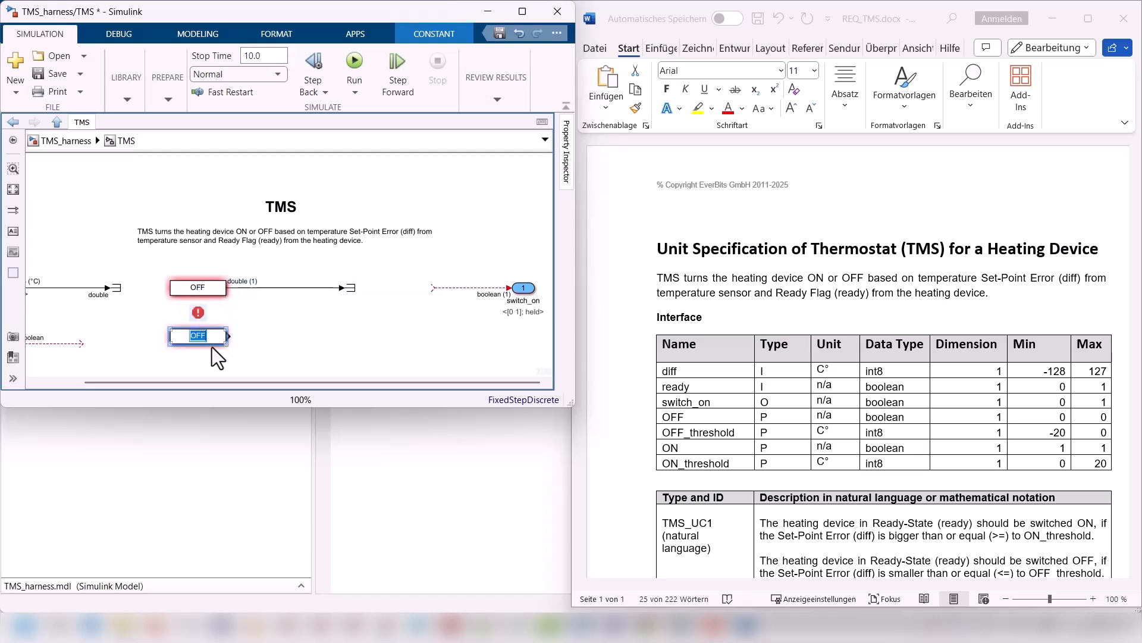
text(ON)
click(212, 349)
mouse_move(195, 271)
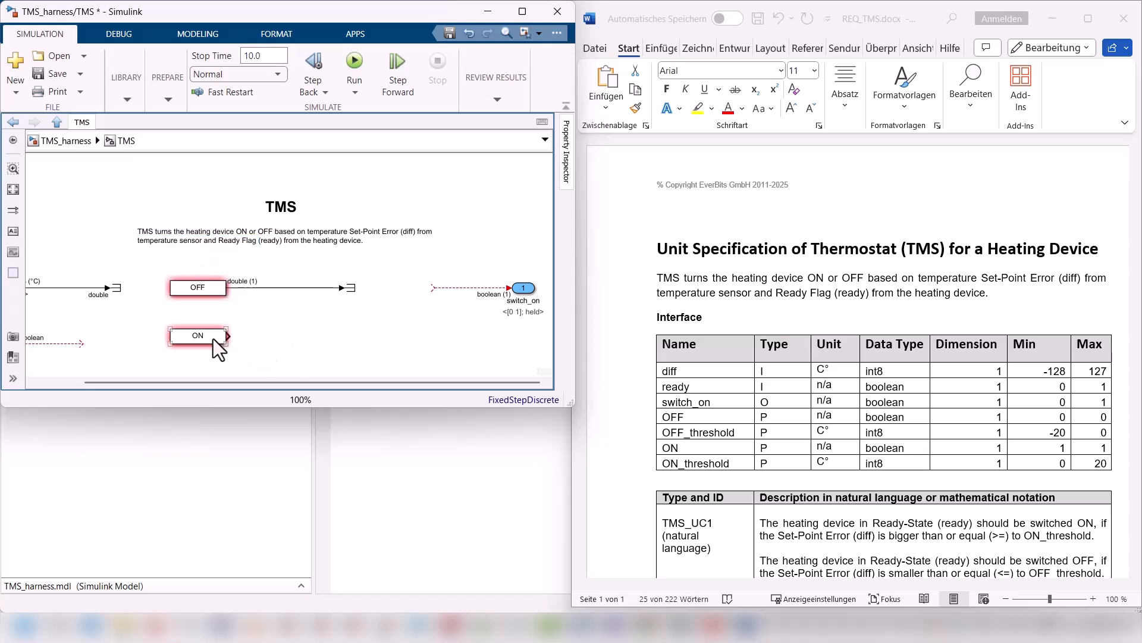
Step: Duplicate the ON block twice along the same row, setting the copies' values to ON_threshold and OFF_threshold
drag(212, 338, 315, 342)
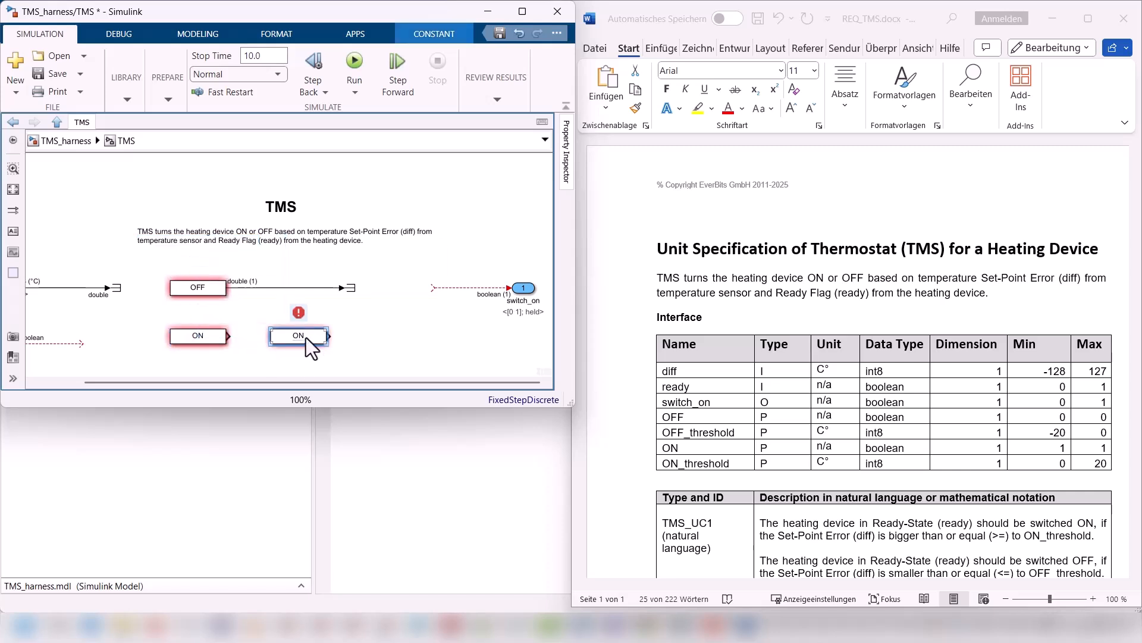
click(306, 338)
text(_threshold)
drag(300, 337, 398, 338)
click(399, 338)
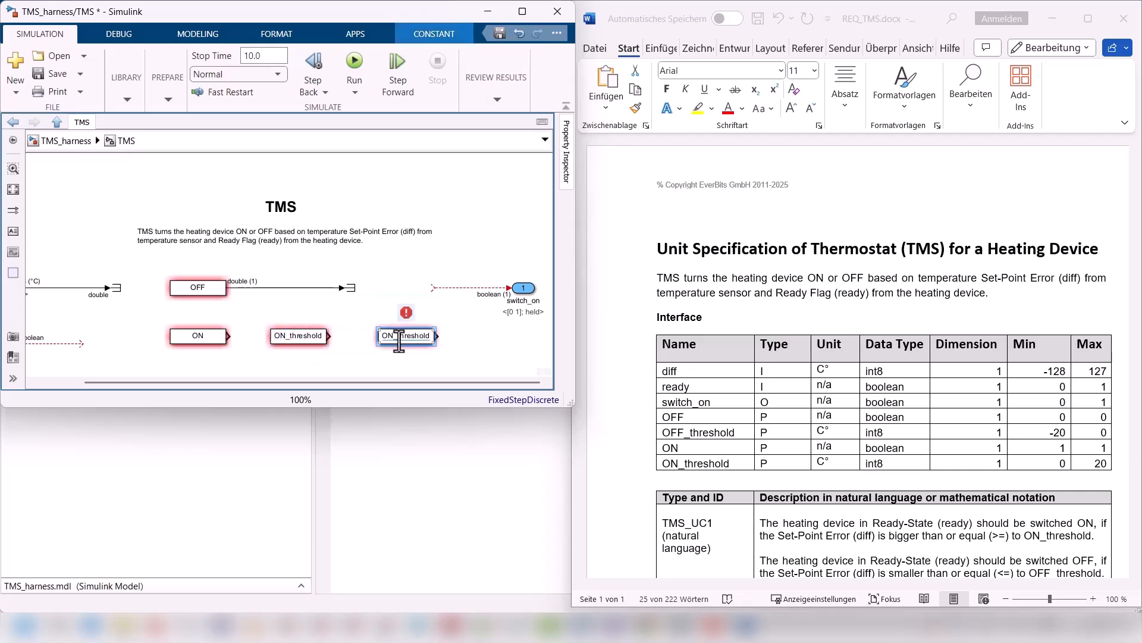
click(399, 340)
text(OFF_threshold)
click(418, 364)
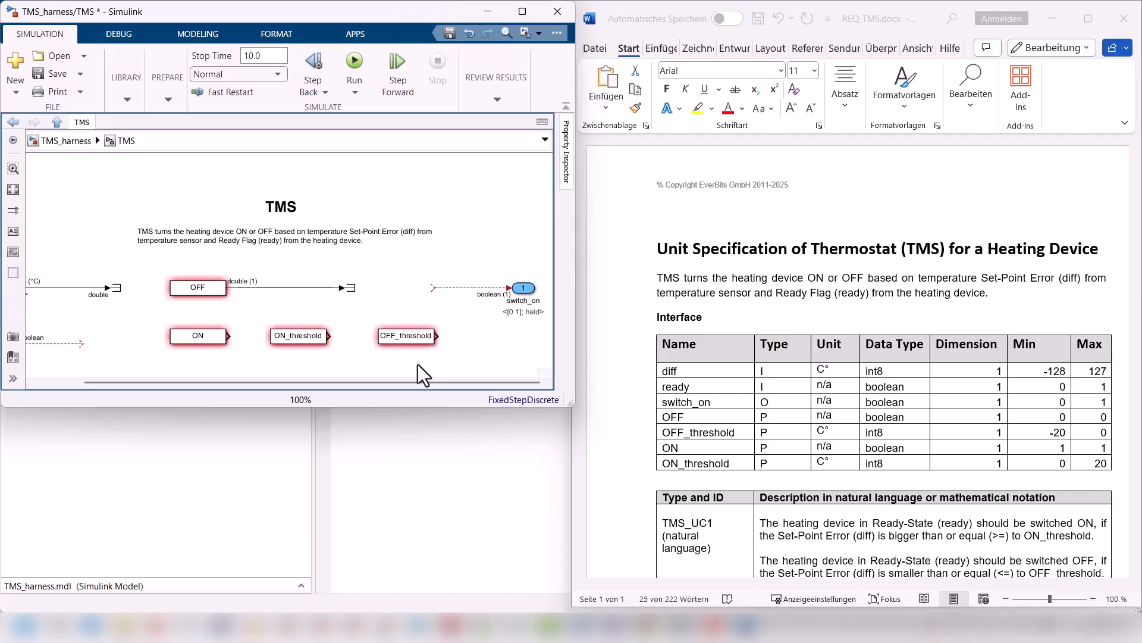
Step: Remove the signal line and terminator from the OFF block's output, and update the model to review its diagnostics
click(192, 289)
key(ctrl+d)
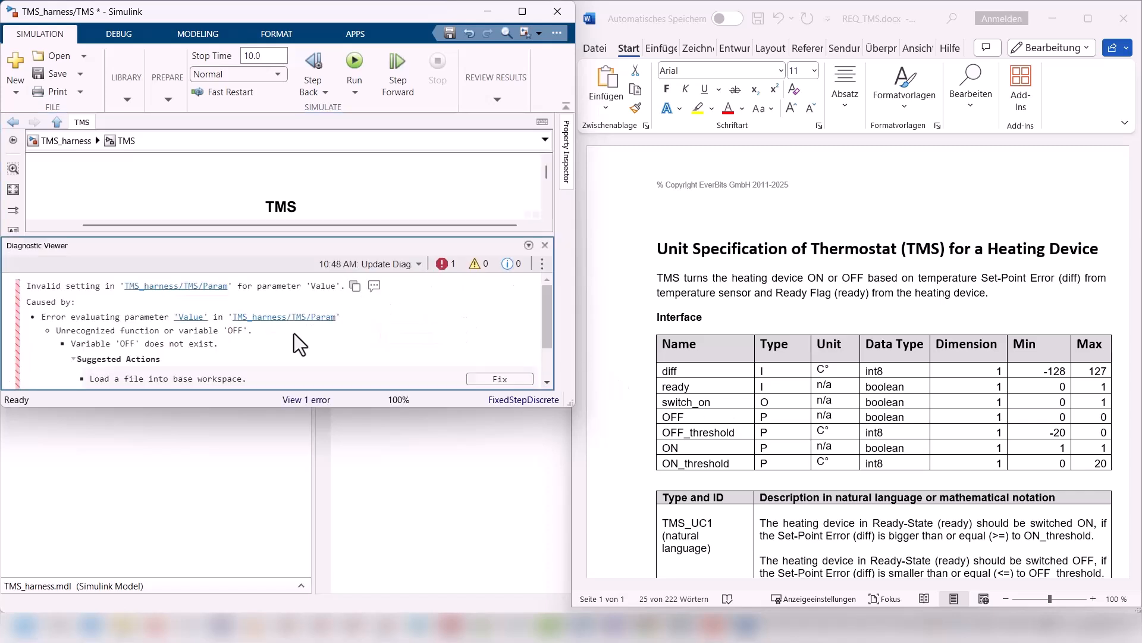
scroll(251, 327, down, 2)
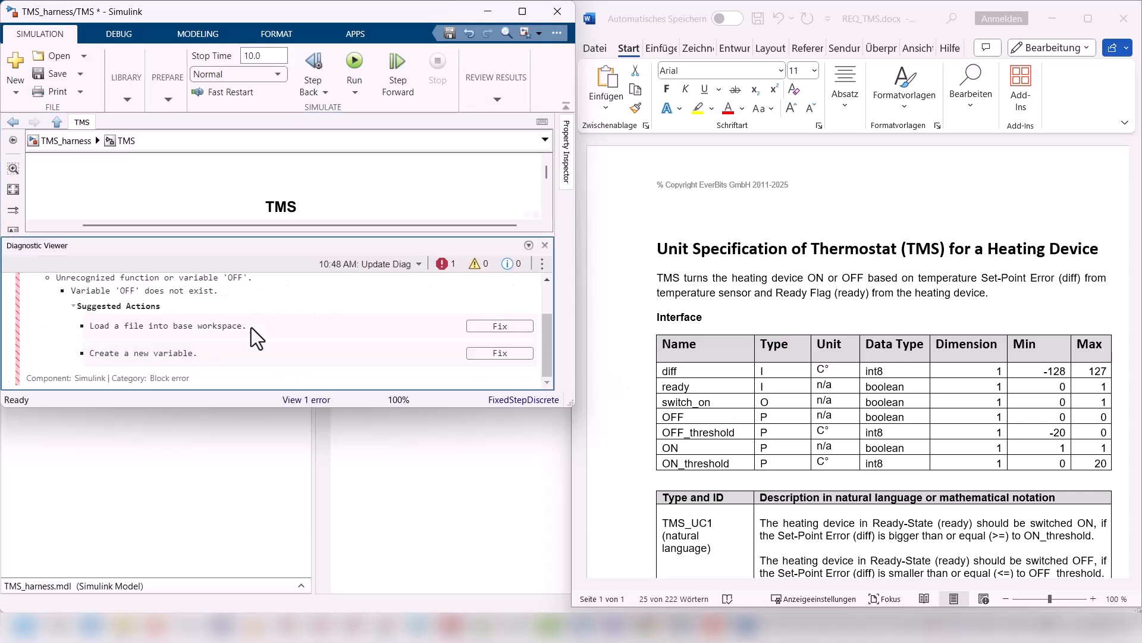
click(547, 244)
Step: Copy the OFF, OFF_threshold, ON and ON_threshold names from the specification's interface table into the MATLAB Command Window
drag(666, 463, 667, 420)
key(ctrl+c)
click(479, 487)
key(ctrl+v)
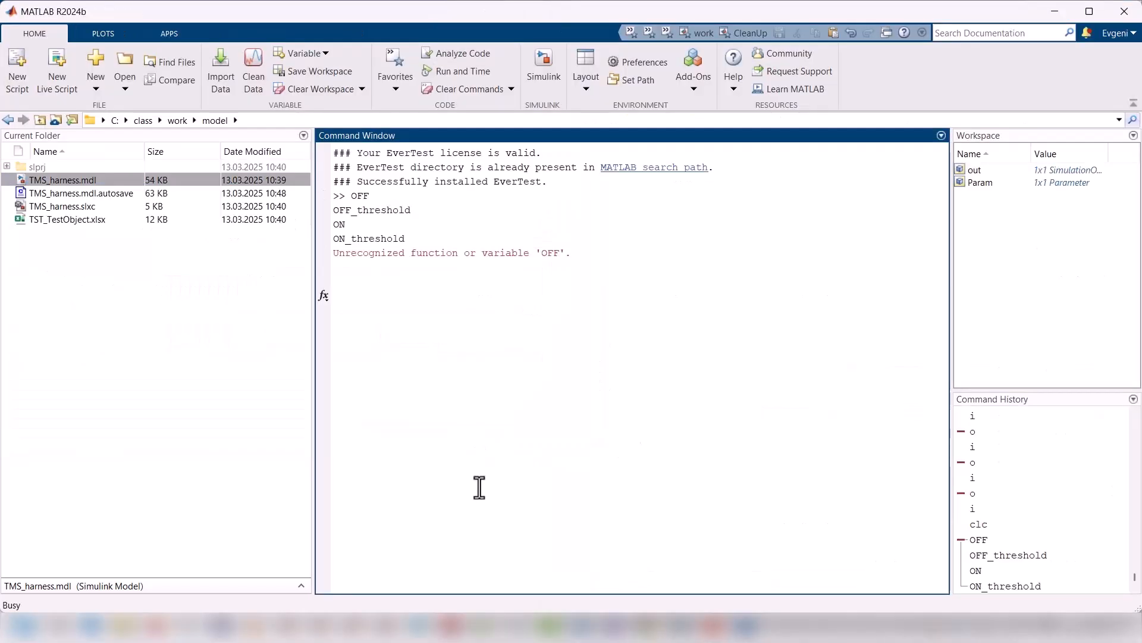
Step: Define the workspace variables OFF = 0 and ON = 1 in the Command Window
drag(362, 196, 382, 236)
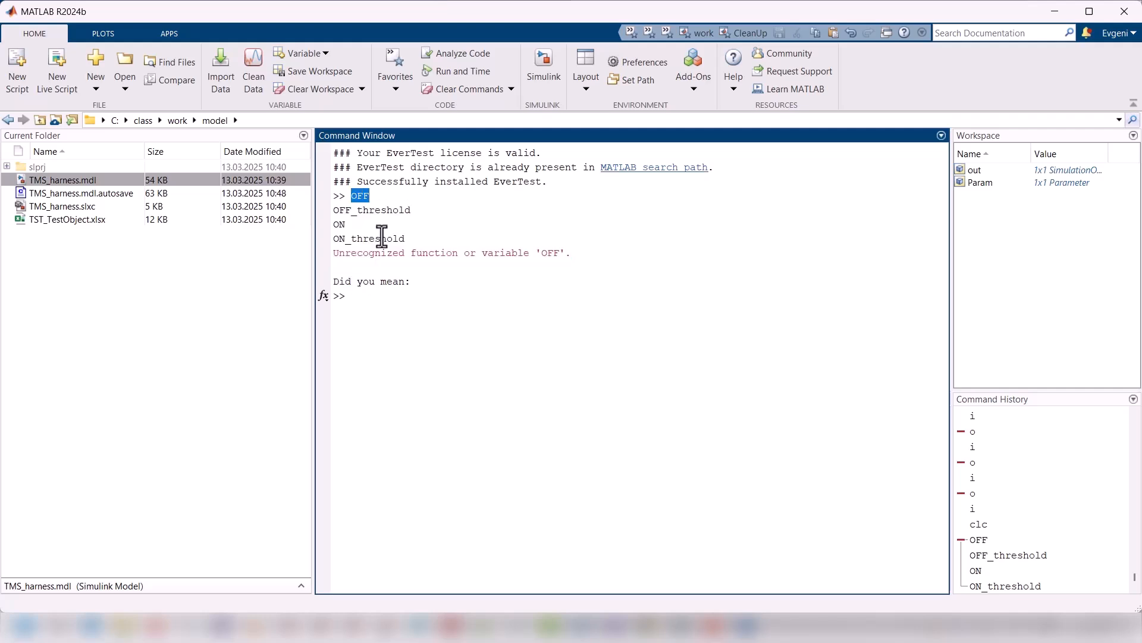
key(ctrl+c)
key(ctrl+v)
text(=0)
key(Return)
text(ON)
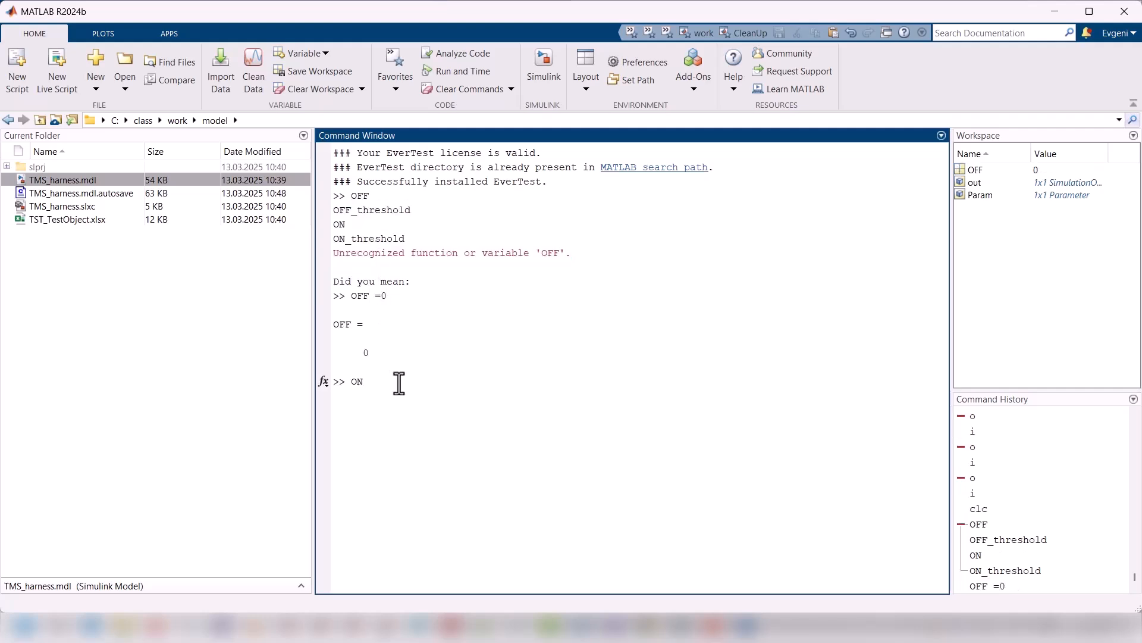
text(=1)
key(Return)
Step: Define the workspace variable OFF_threshold with a value of -20
double_click(364, 211)
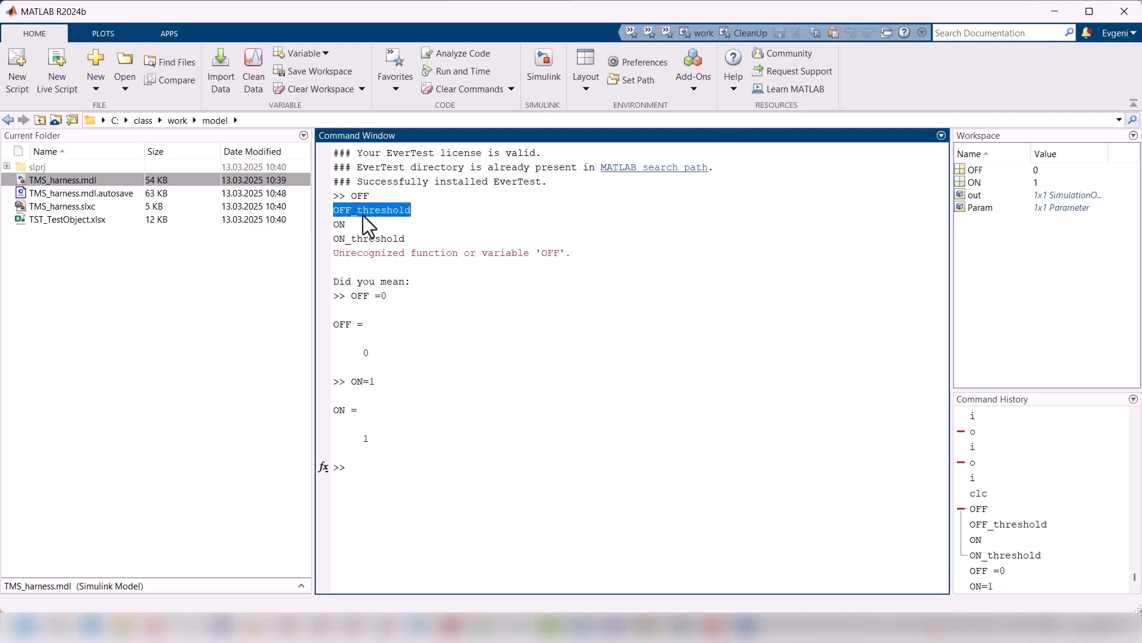
drag(364, 211, 379, 468)
text(=-)
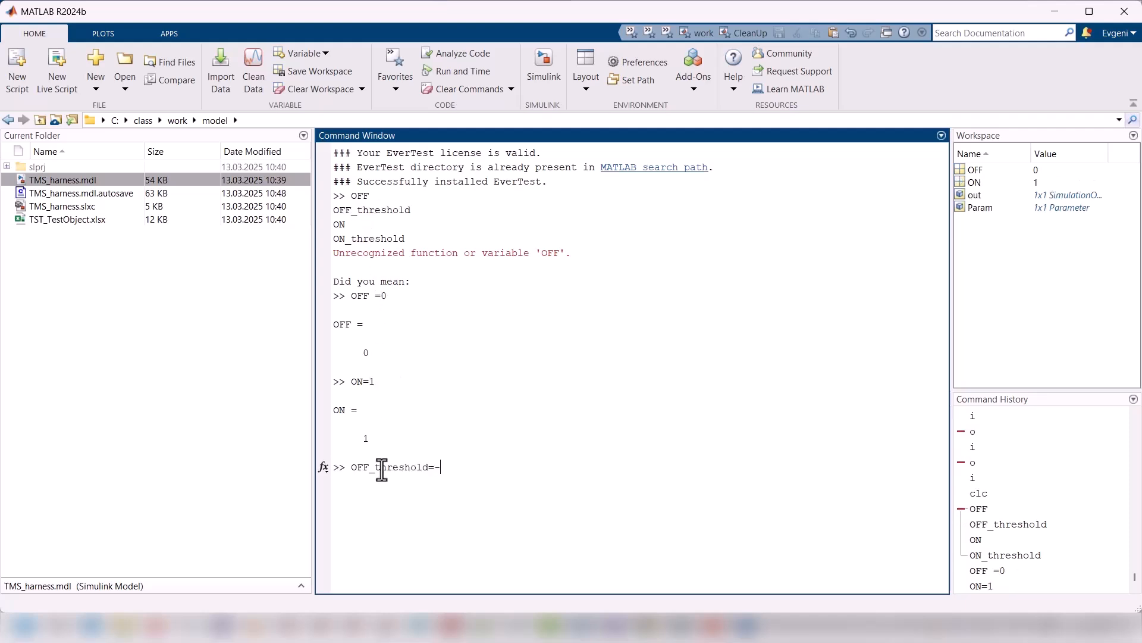
text(10)
key(Return)
Step: Reuse the previous assignment to define the workspace variable ON_threshold with a value of 20
key(Up)
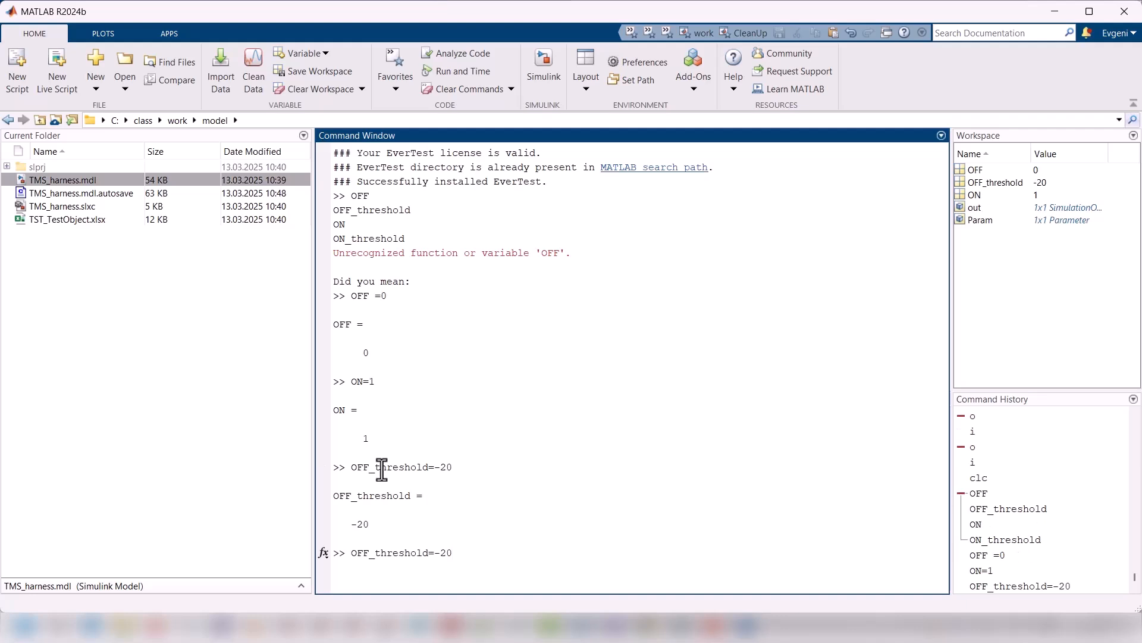
click(370, 553)
key(BackSpace)
key(BackSpace)
text(N)
click(436, 553)
key(BackSpace)
key(Return)
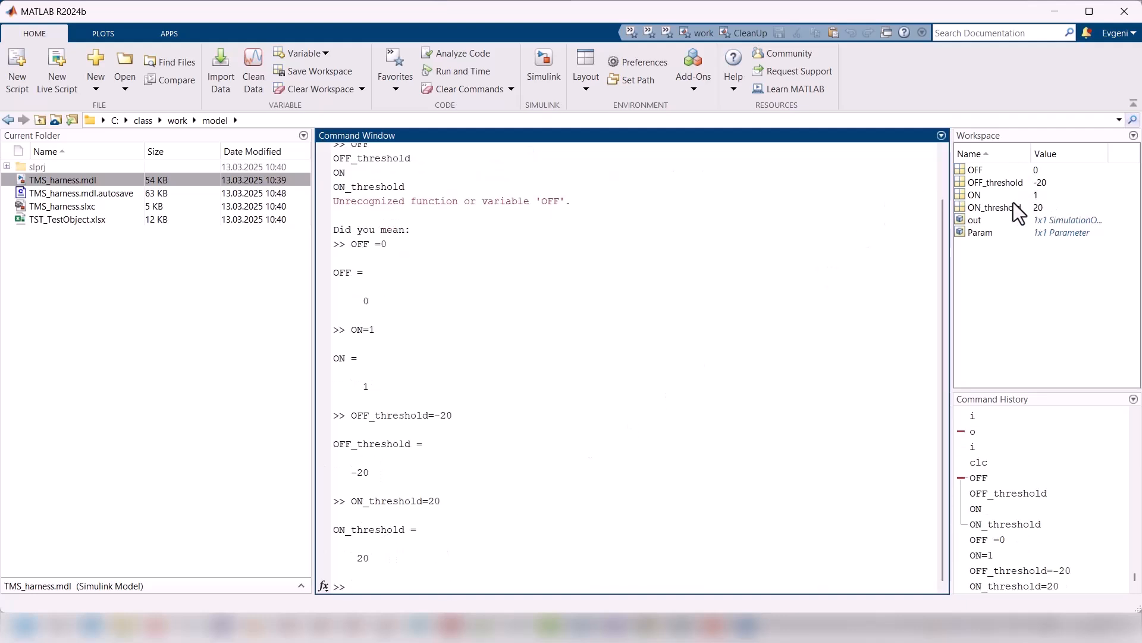
Step: Switch back to the TMS subsystem in Simulink and update the model with the new workspace variables
mouse_move(390, 635)
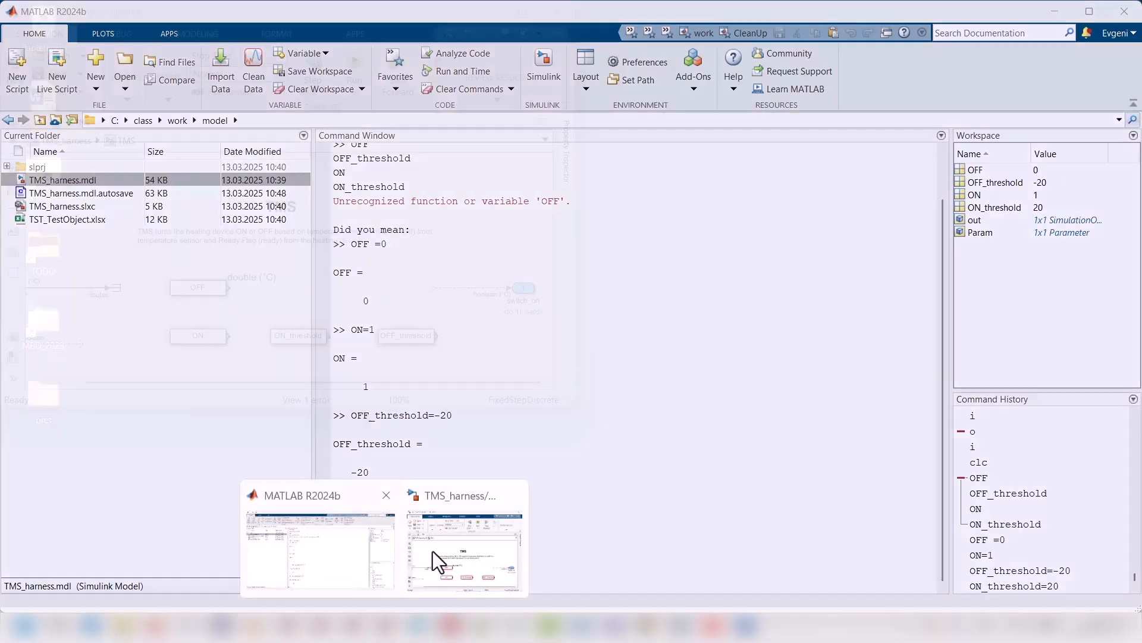
click(456, 541)
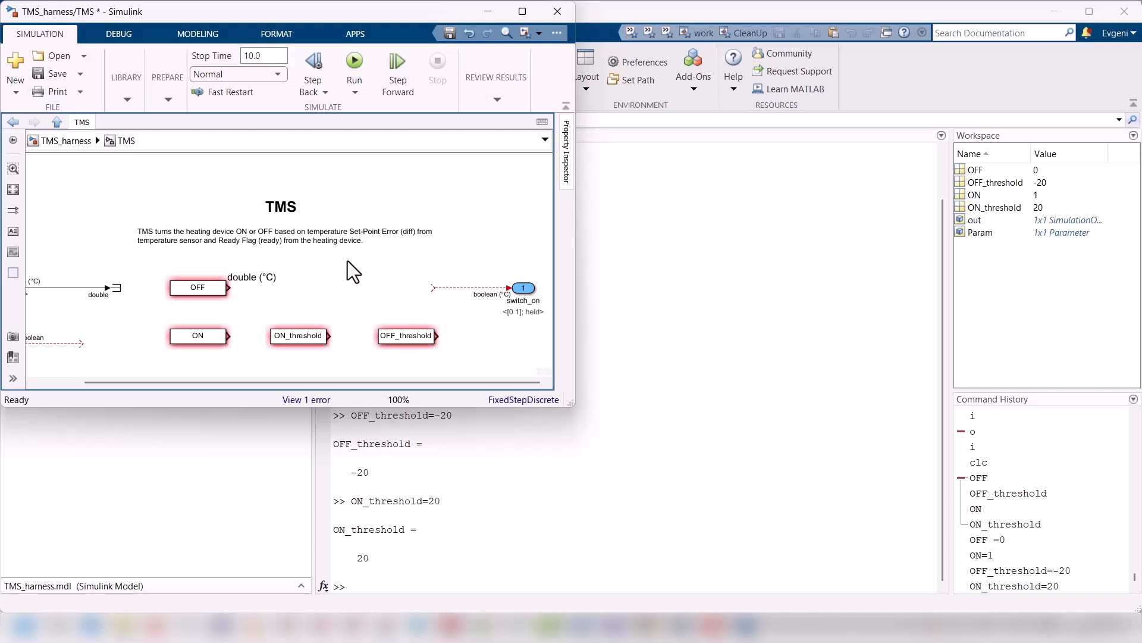
key(ctrl+d)
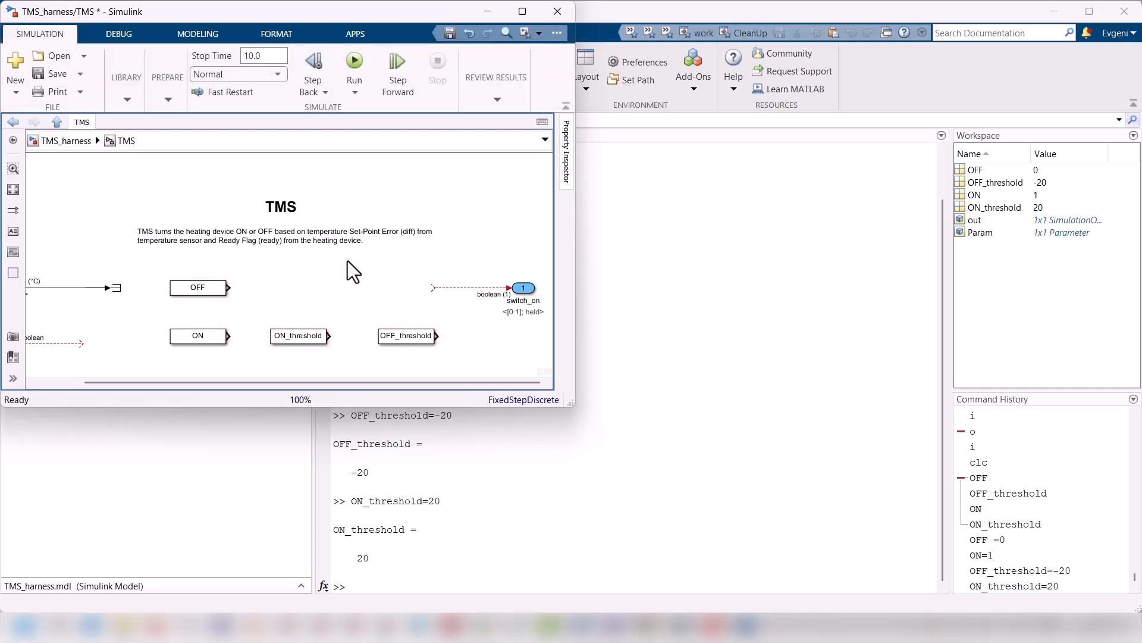
Step: At the TMS_harness top level, create an EverTest harness for the TMS block and open the TST_TMS.xlsx workbook
click(65, 141)
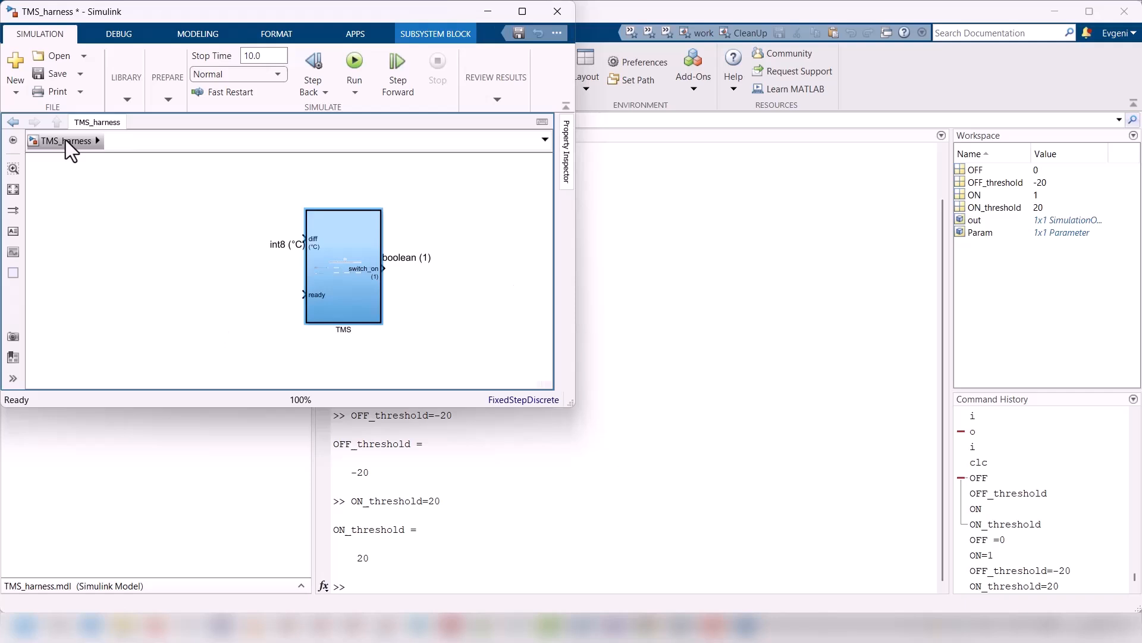
right_click(356, 297)
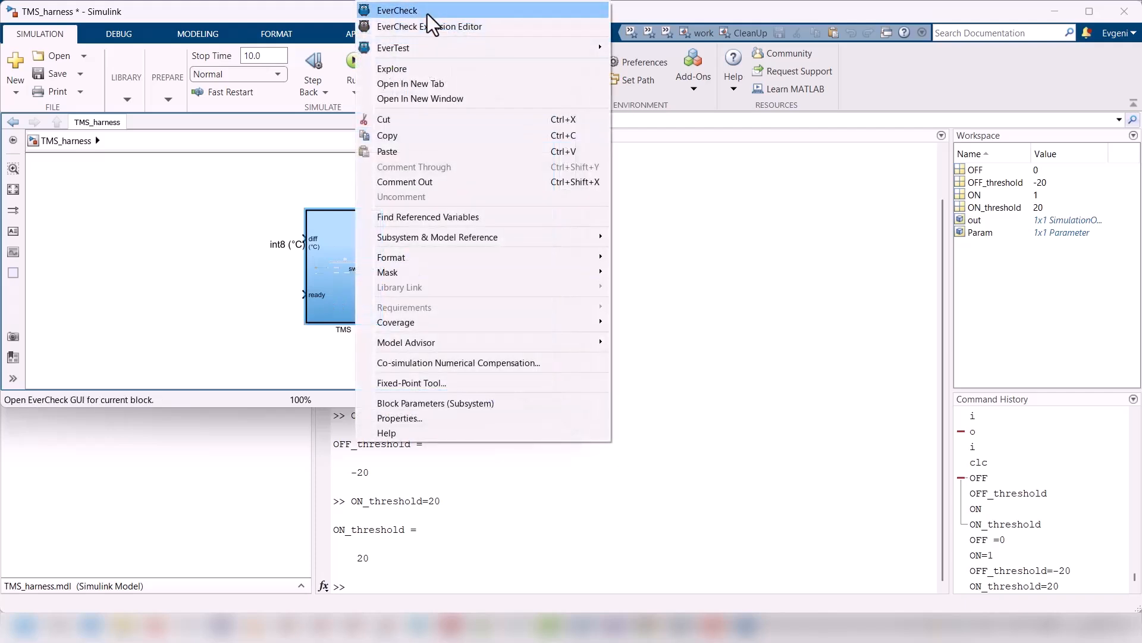
mouse_move(478, 48)
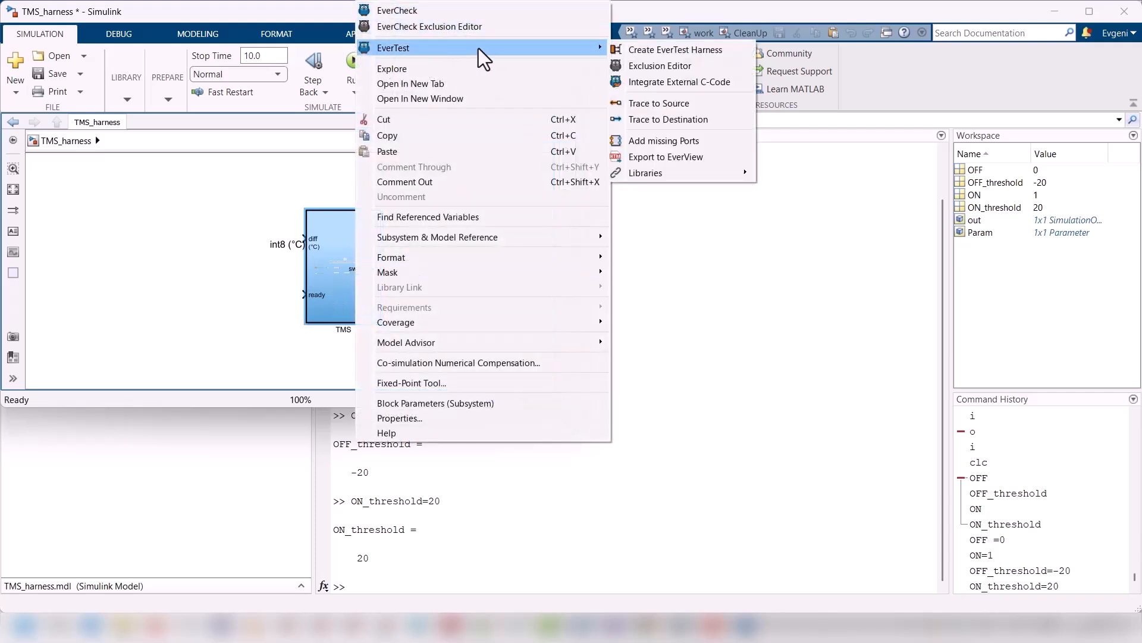
click(659, 51)
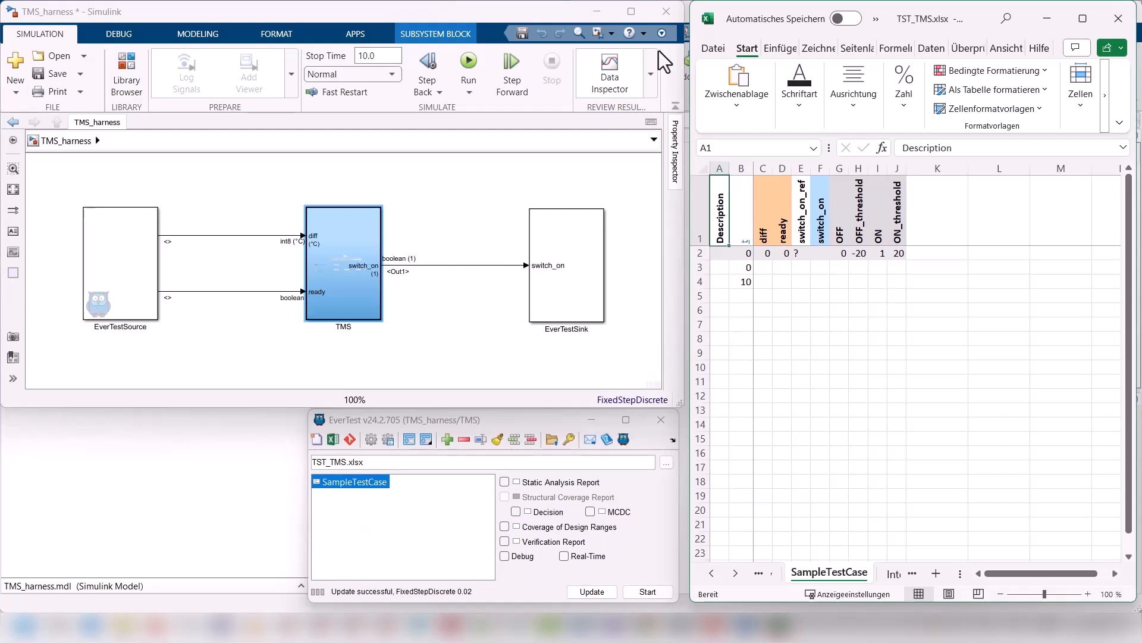
click(333, 440)
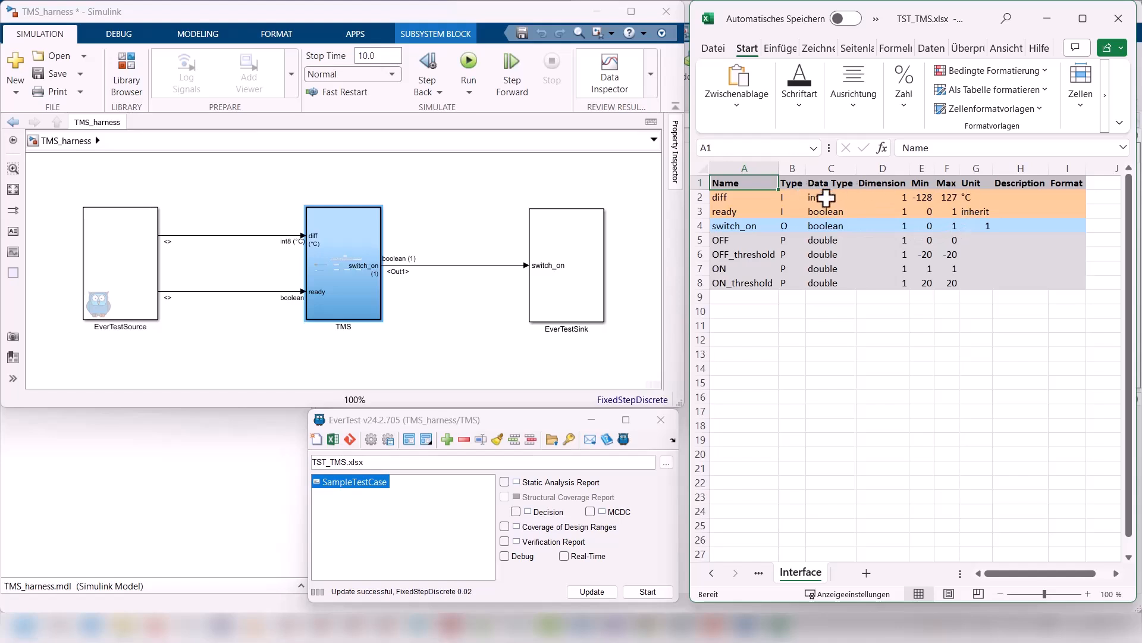
Step: Place REQ_TMS.docx beside the workbook's Interface sheet and set the data type of OFF and ON to boolean
click(747, 625)
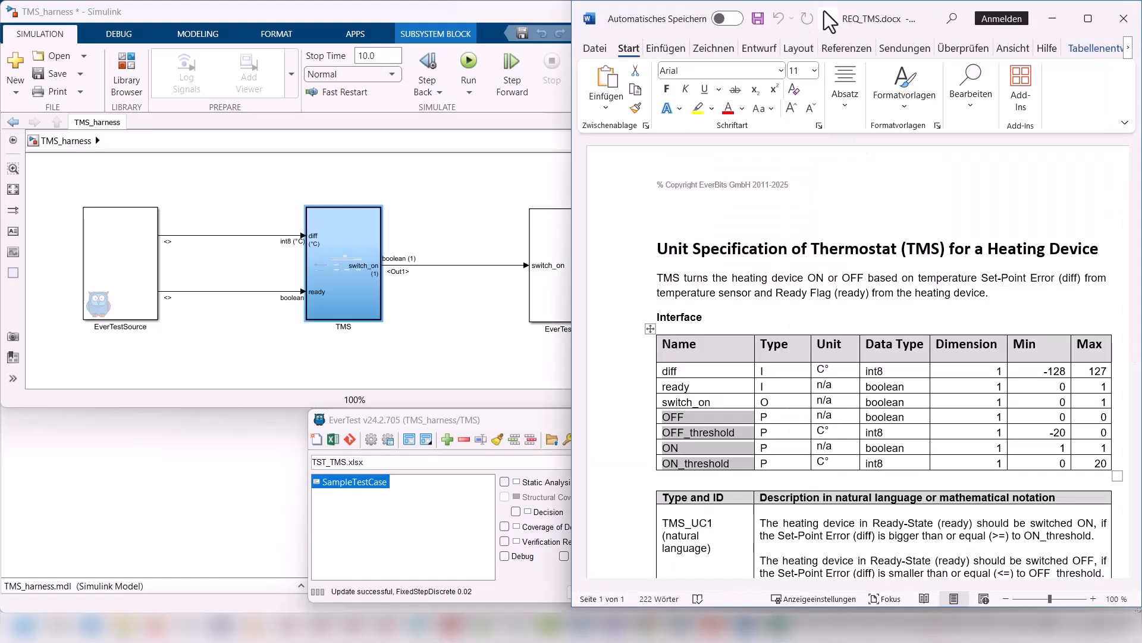
drag(916, 15, 559, 55)
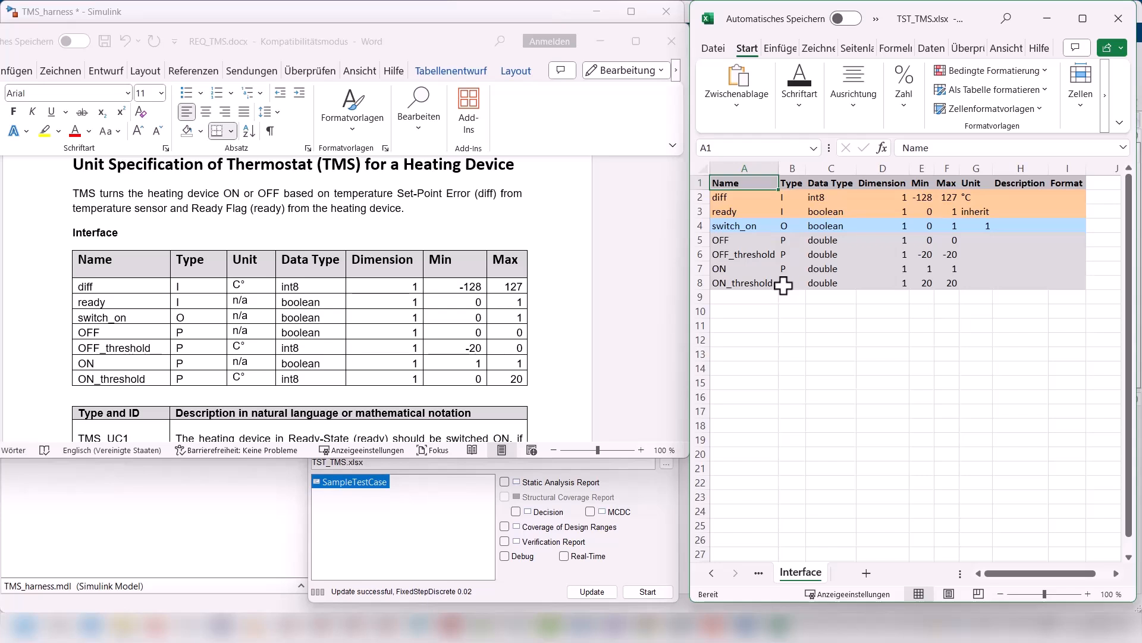
click(830, 226)
key(ctrl+c)
click(827, 241)
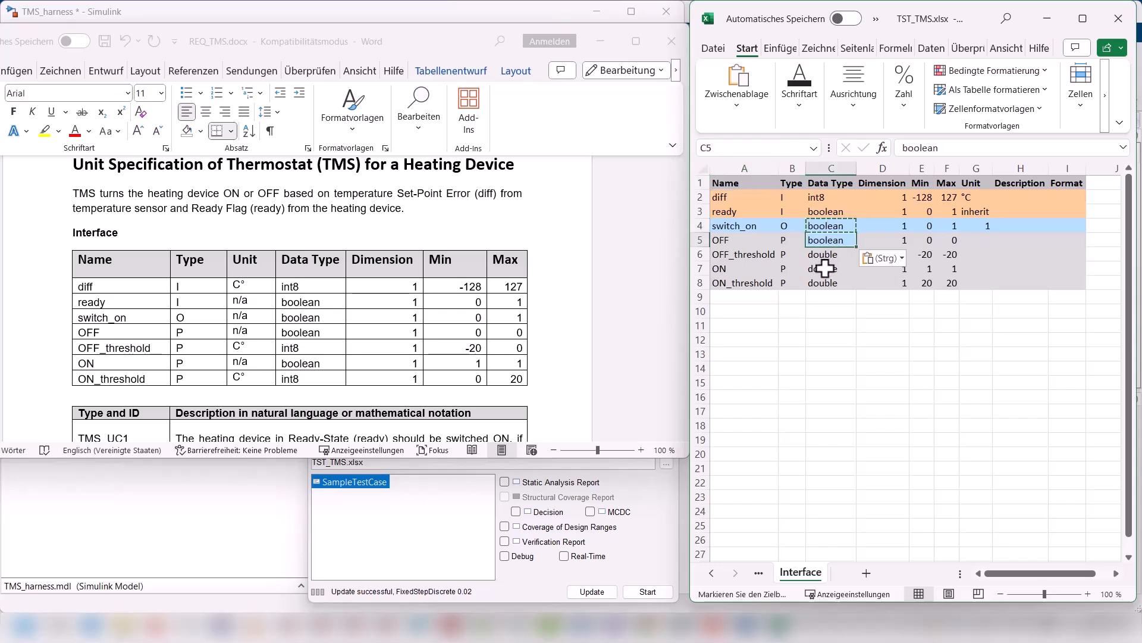
ctrl+click(830, 269)
key(ctrl+v)
click(929, 241)
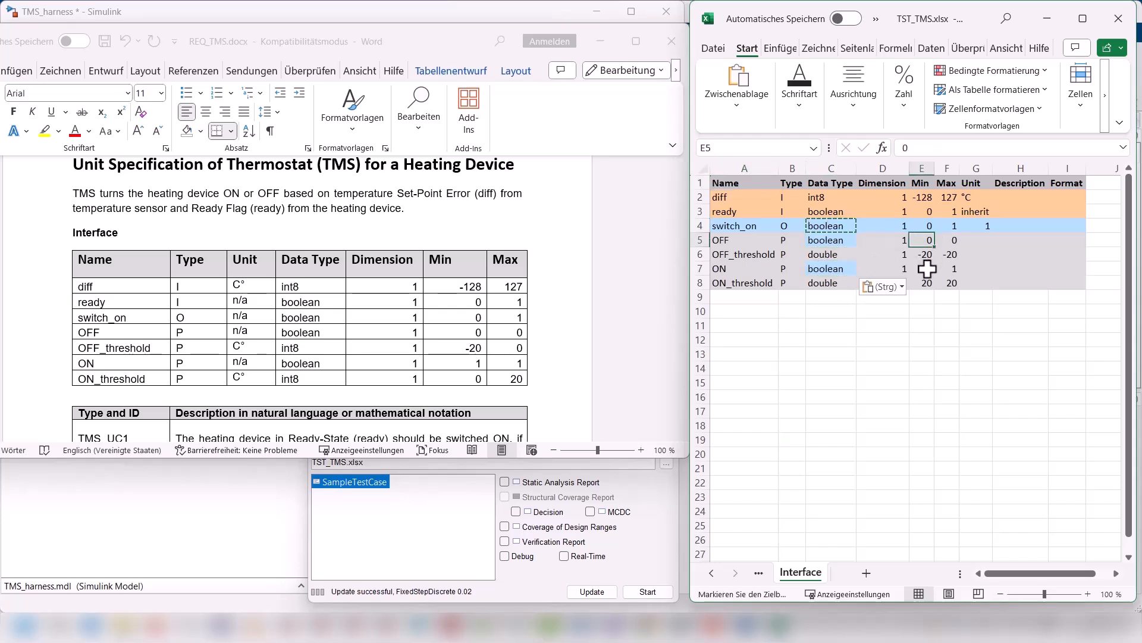
click(929, 269)
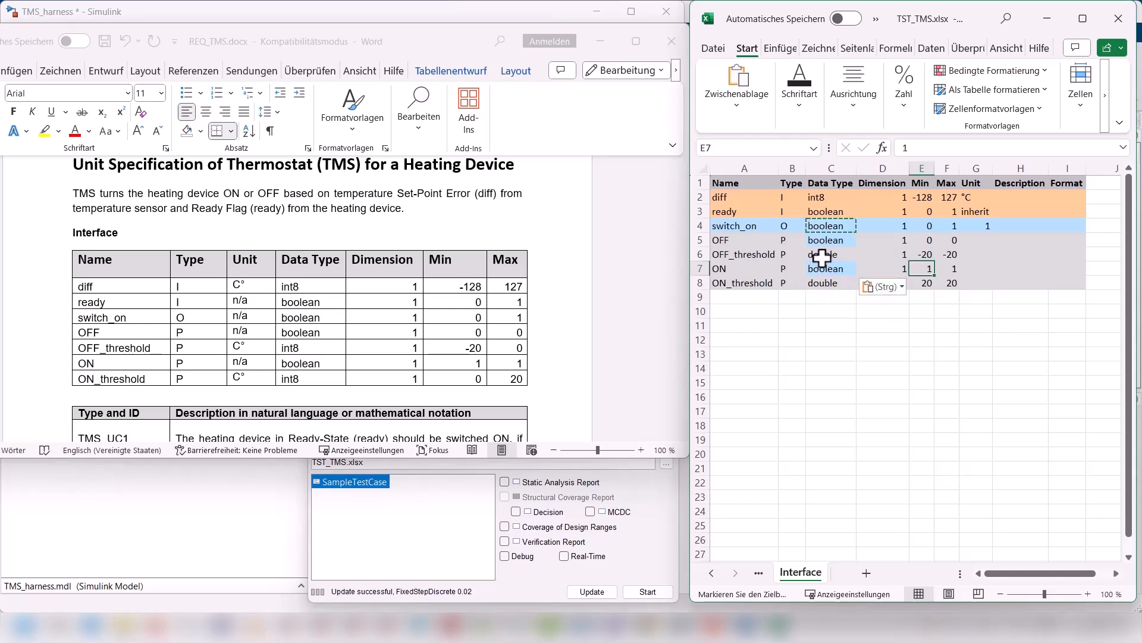
Step: Copy diff's int8 data type to OFF_threshold and ON_threshold in the Interface sheet
click(824, 198)
key(ctrl+c)
click(835, 249)
key(ctrl+v)
key(Down)
key(Down)
key(ctrl+v)
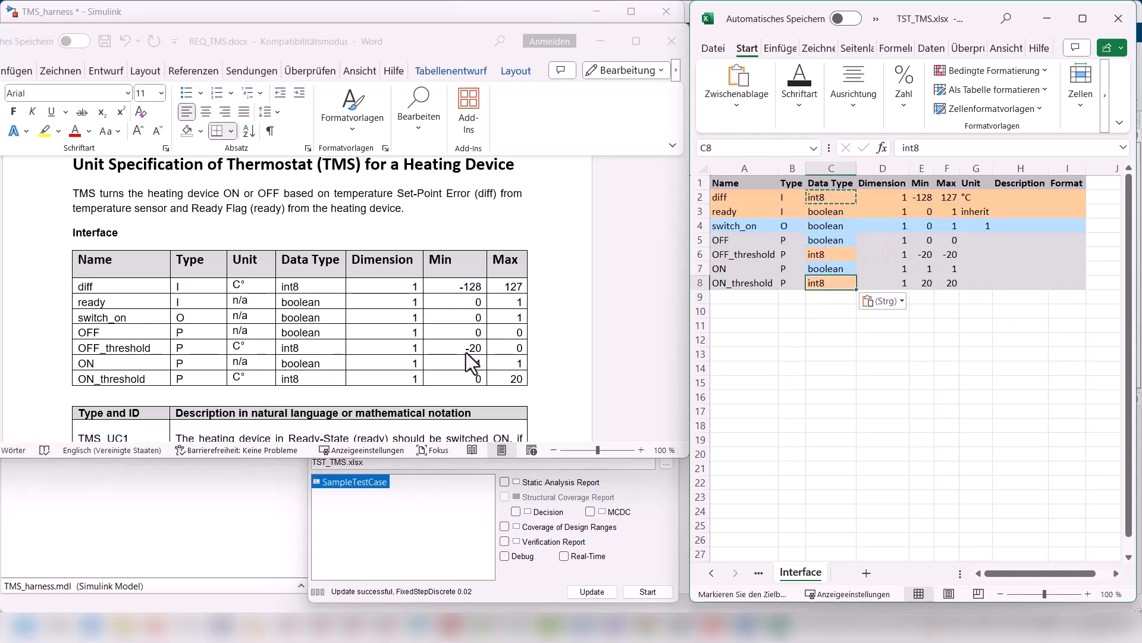
Step: Set OFF_threshold's maximum to 0 and ON_threshold's minimum to 0 in the Interface sheet
click(949, 254)
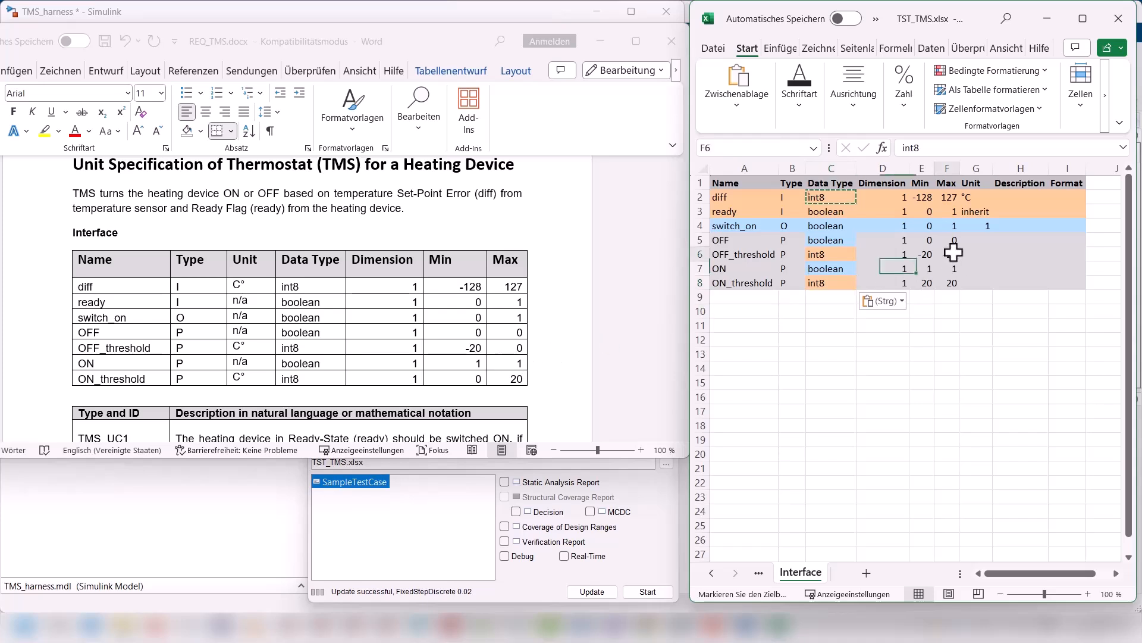
text(0)
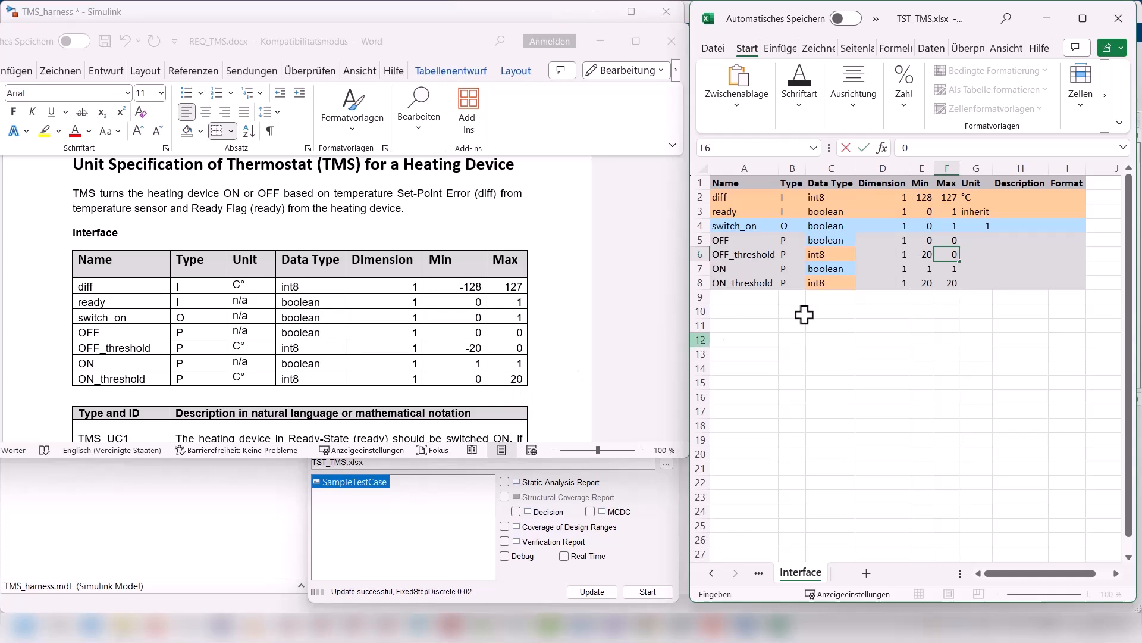
click(926, 283)
text(0)
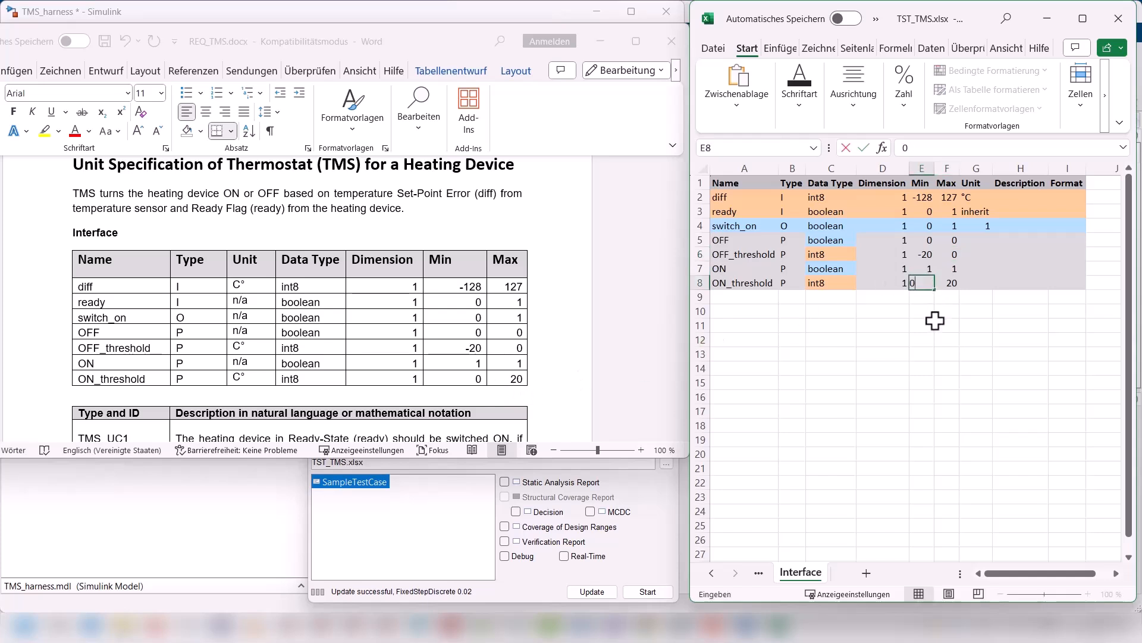
click(952, 341)
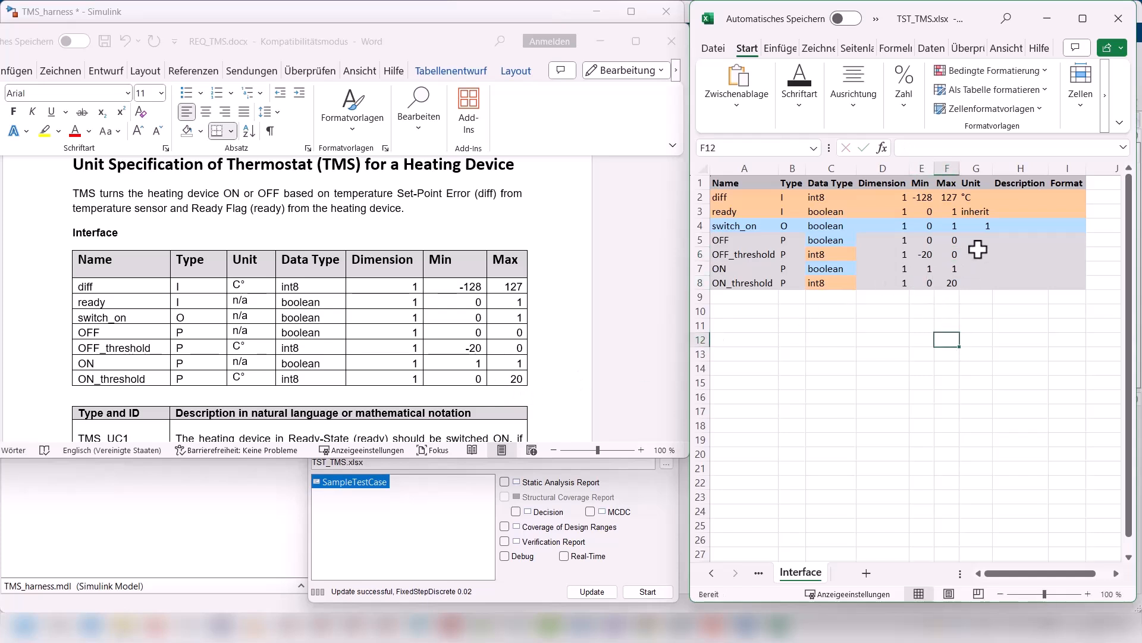
Step: Copy diff's °C unit to OFF_threshold and ON_threshold, and switch_on's unit 1 to ready, OFF and ON in the Interface sheet
click(974, 197)
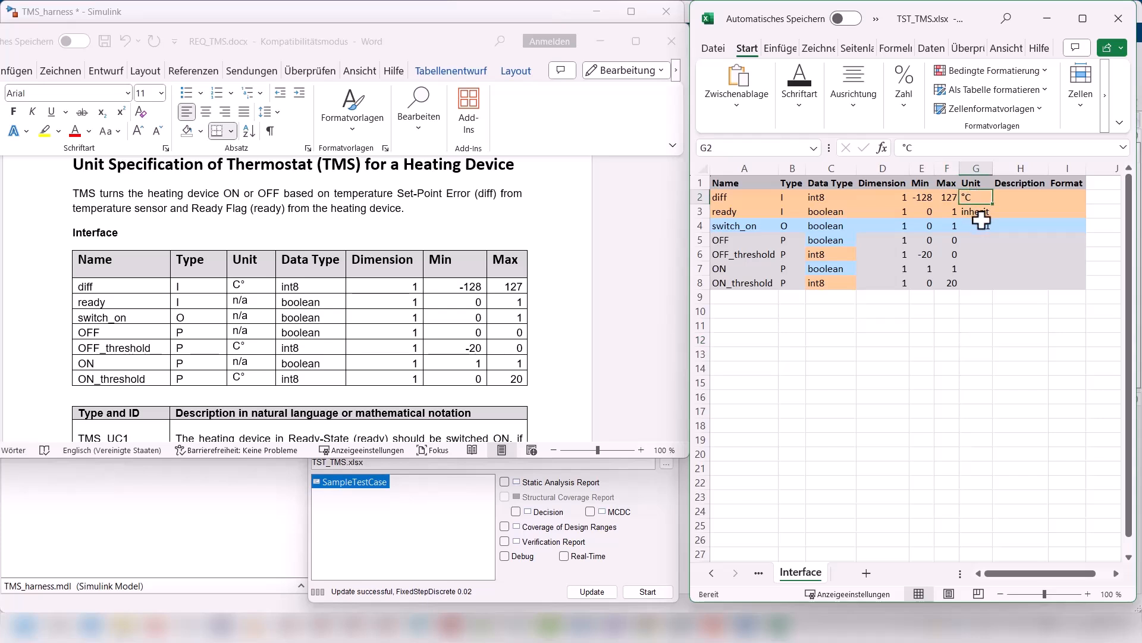
key(ctrl+c)
click(975, 254)
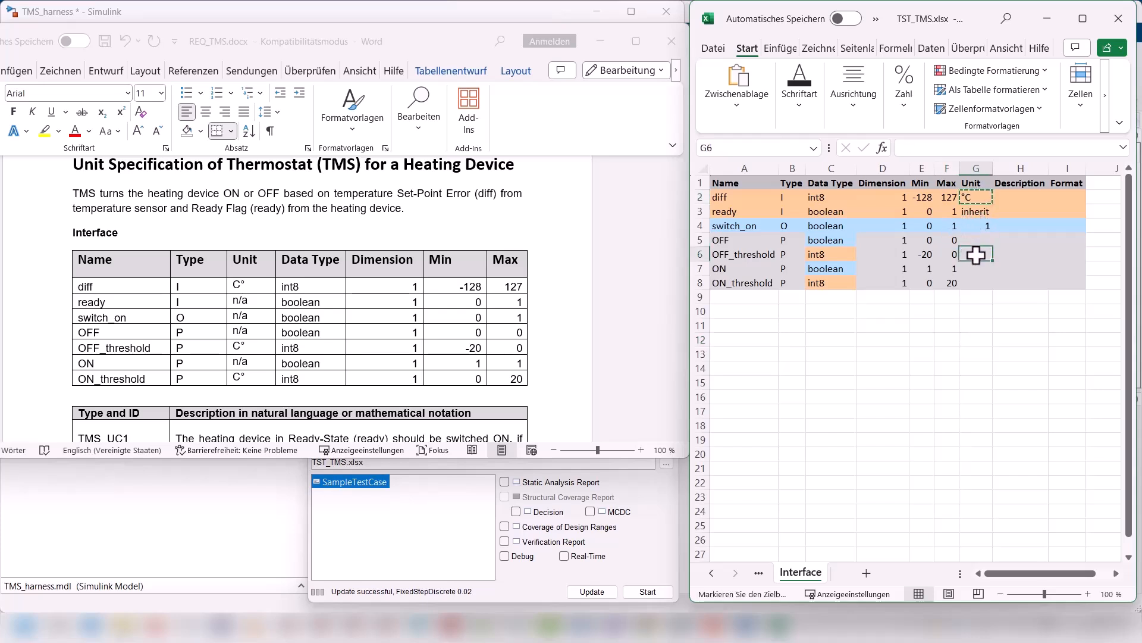
key(ctrl+v)
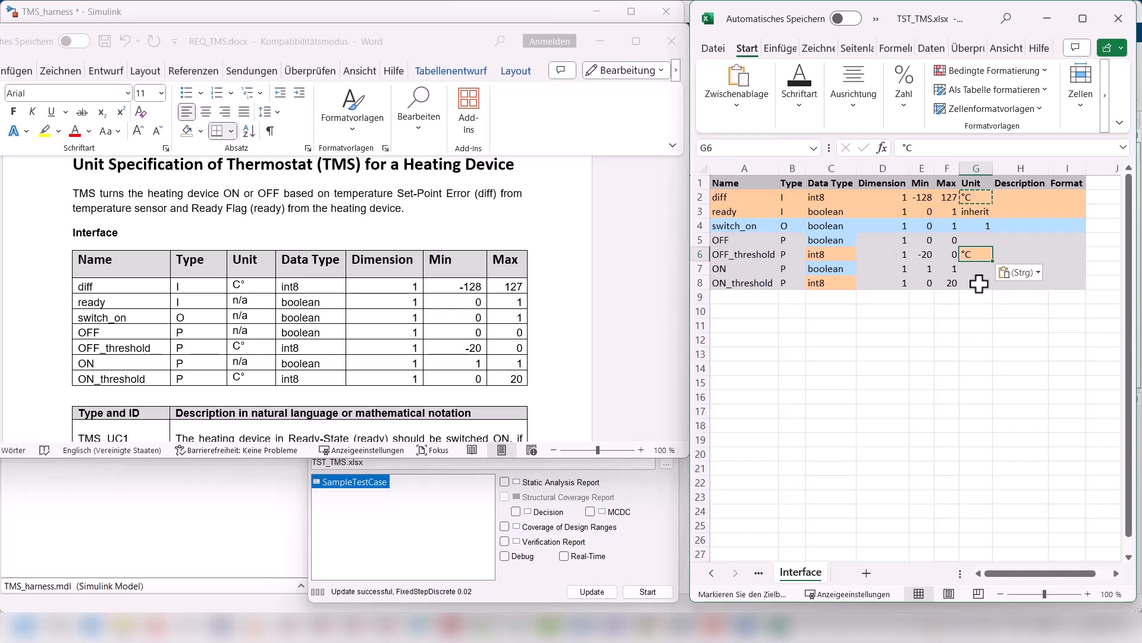
click(979, 284)
key(ctrl+v)
click(980, 225)
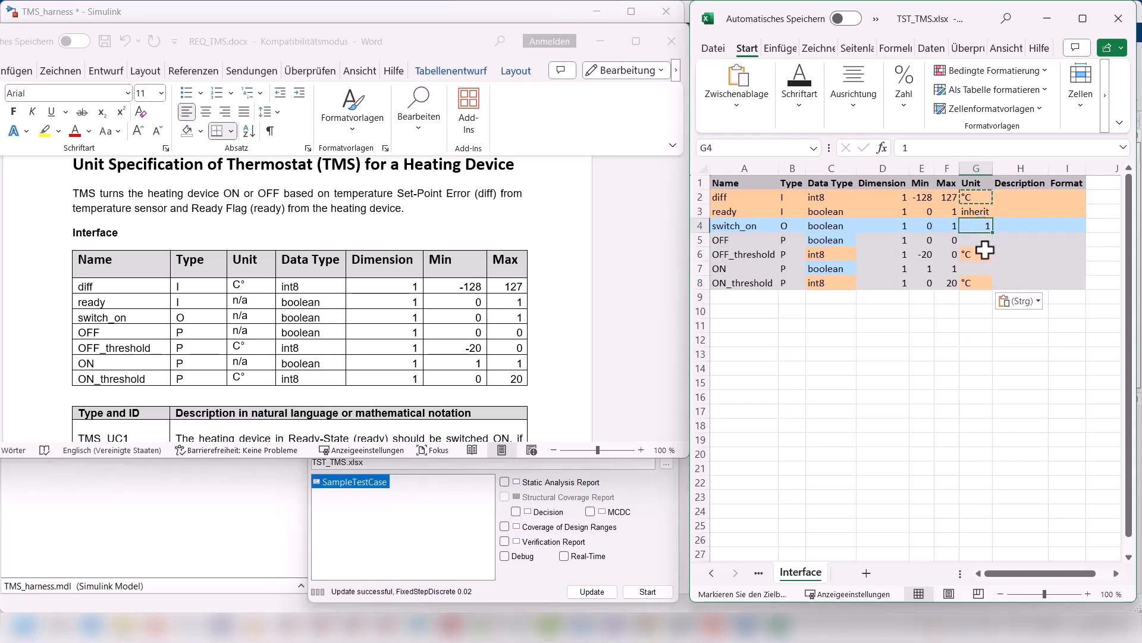
key(ctrl+c)
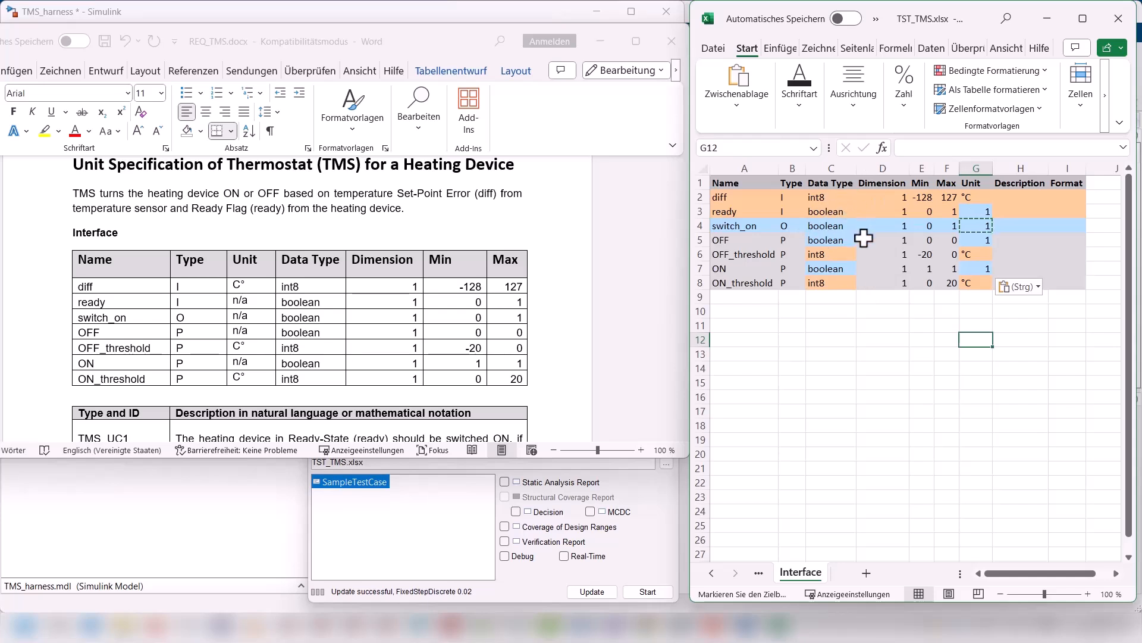
Step: Clean up the test workbook formatting with EverTest and open the SampleTestCase sheet
click(525, 591)
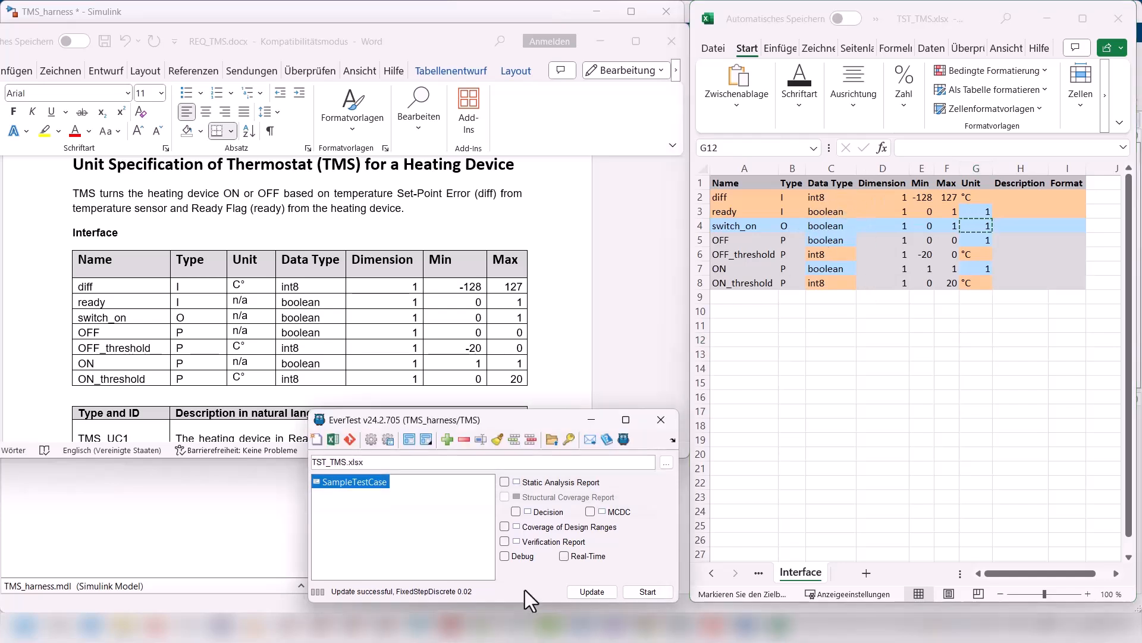
click(498, 440)
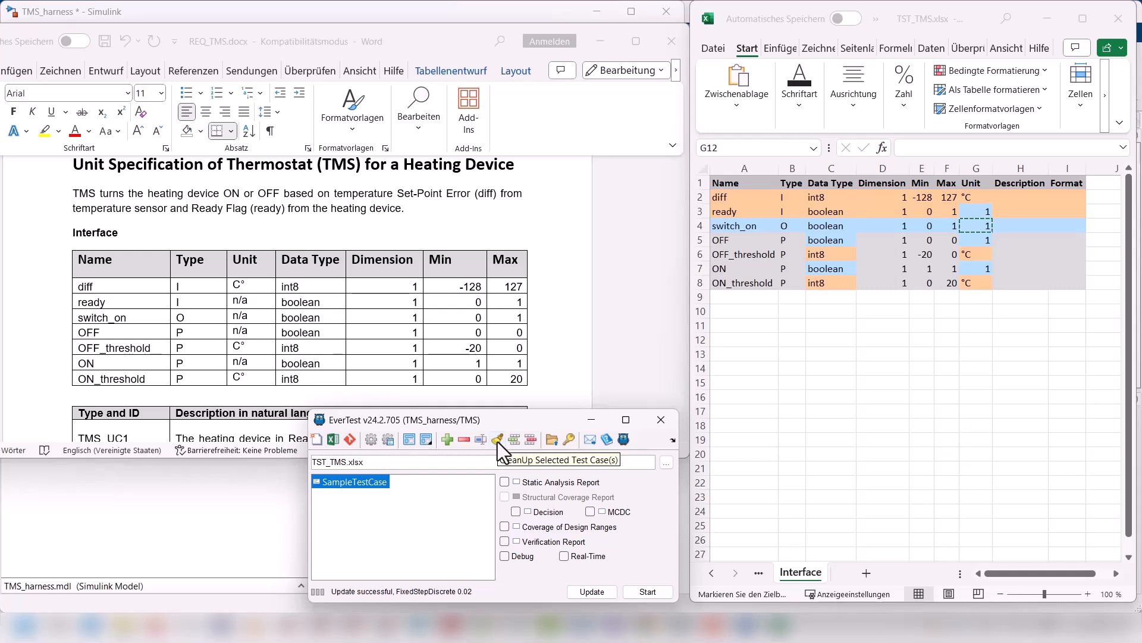
click(332, 439)
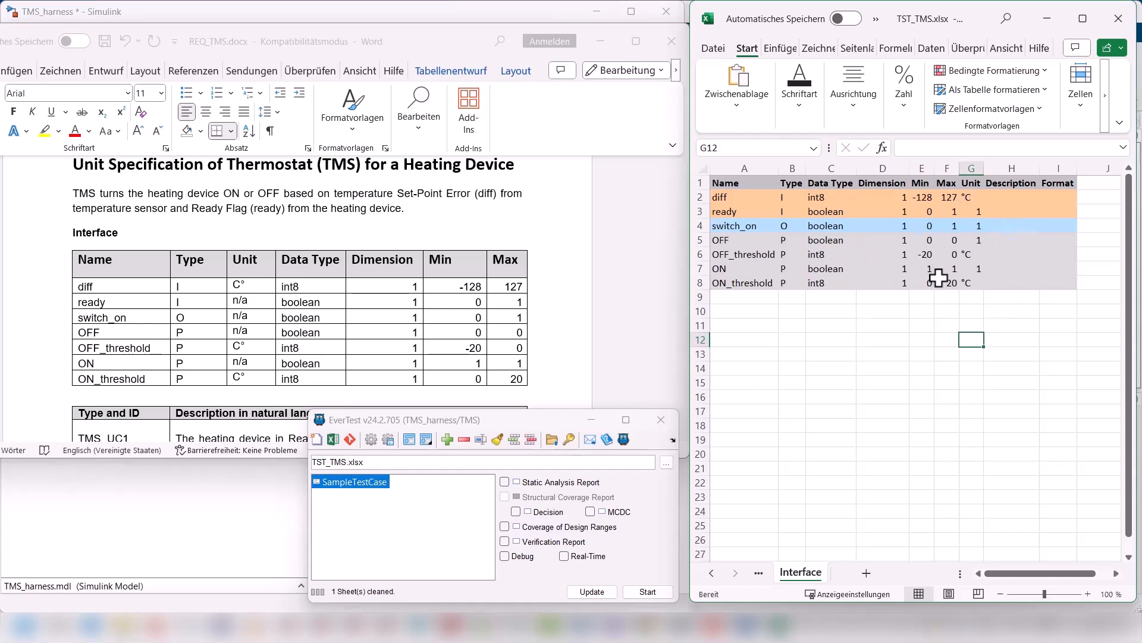
double_click(355, 483)
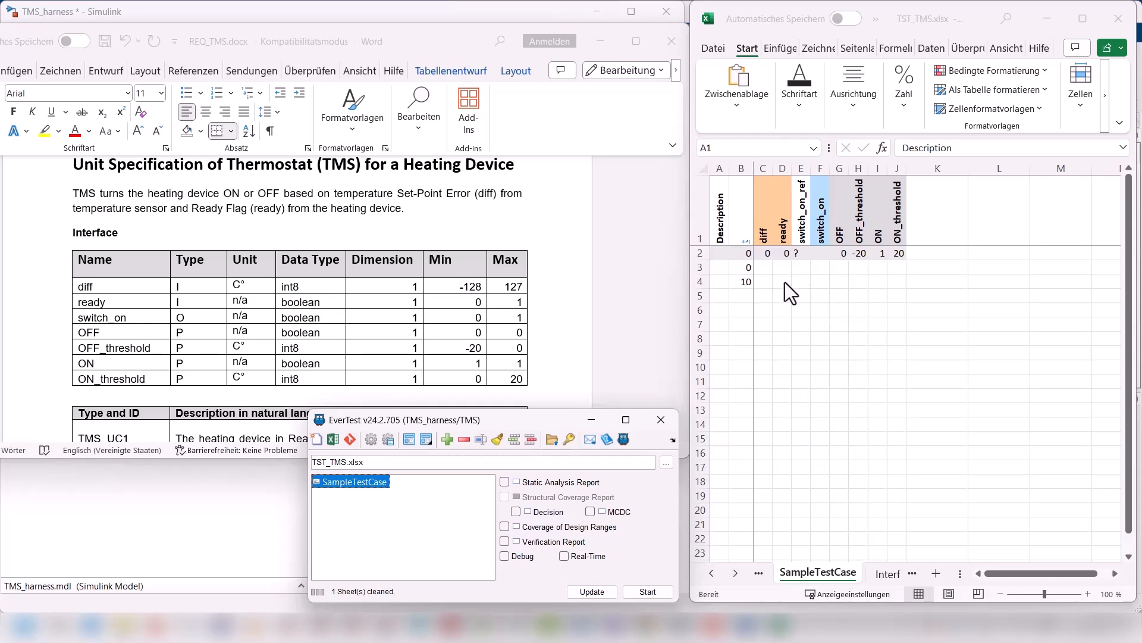
Step: Debug SampleTestCase to inspect the signal values inside the TMS subsystem, and end the run with Debug turned off
click(505, 556)
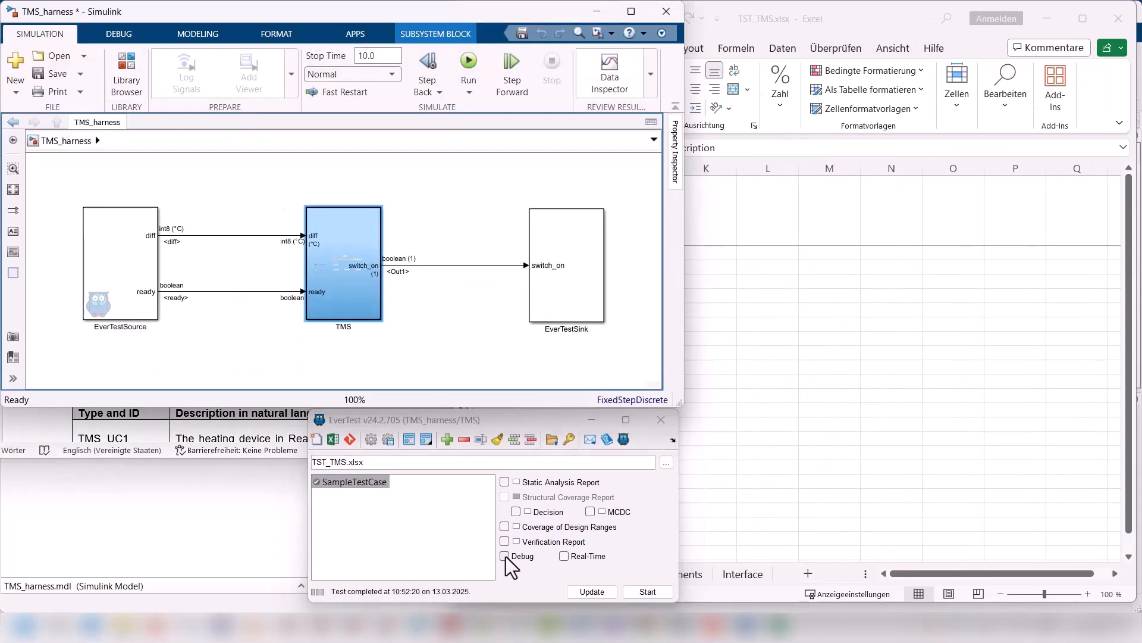
click(653, 591)
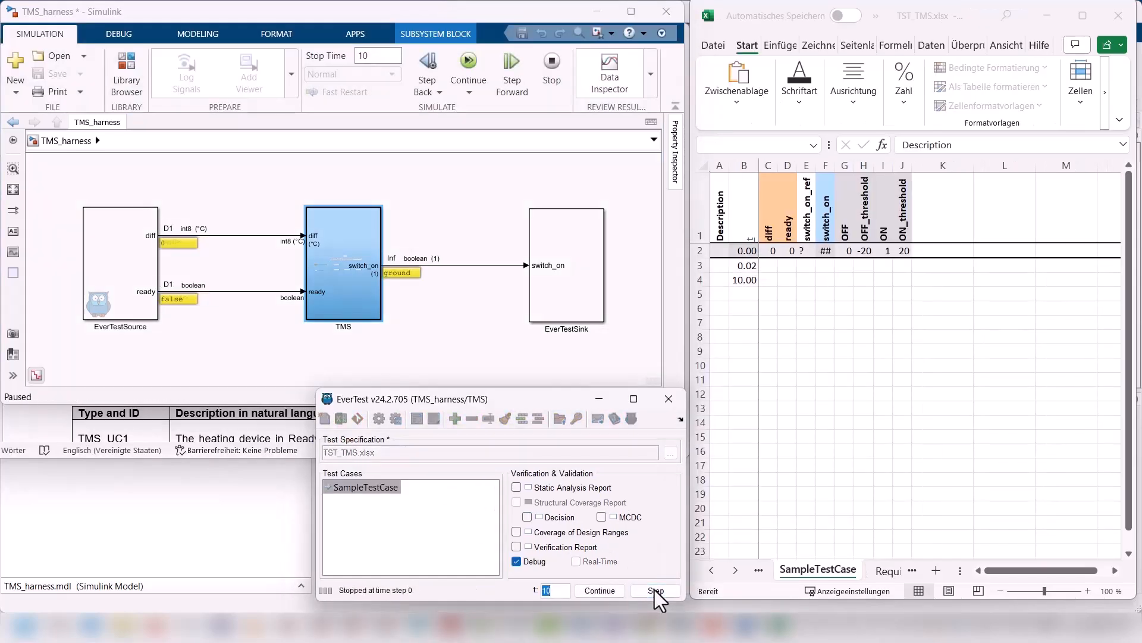
double_click(352, 299)
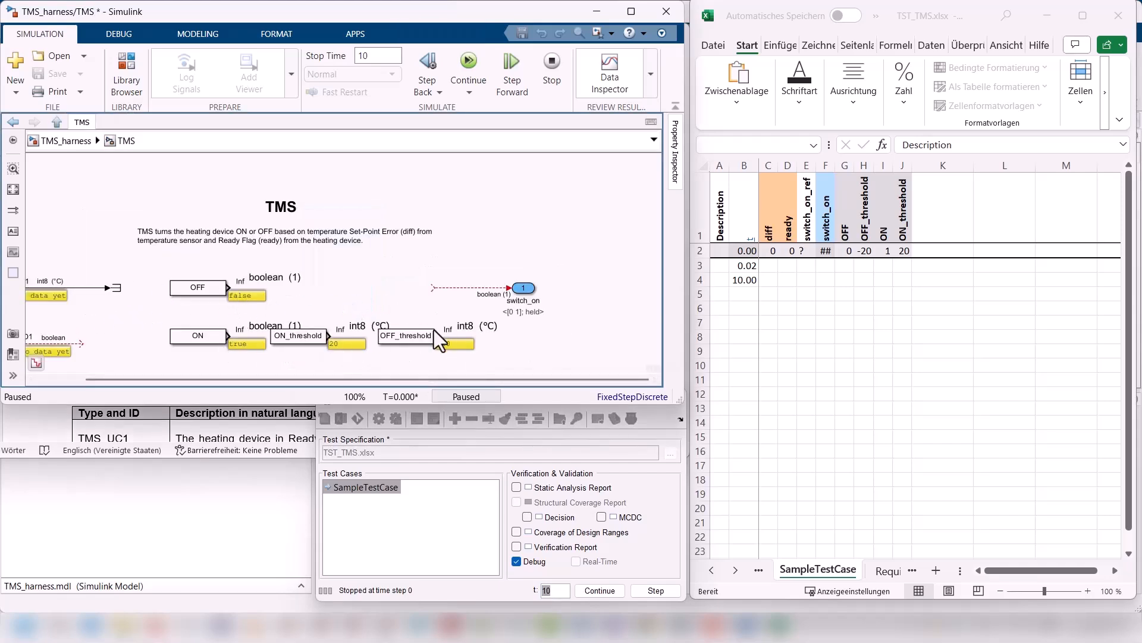
click(517, 561)
click(652, 589)
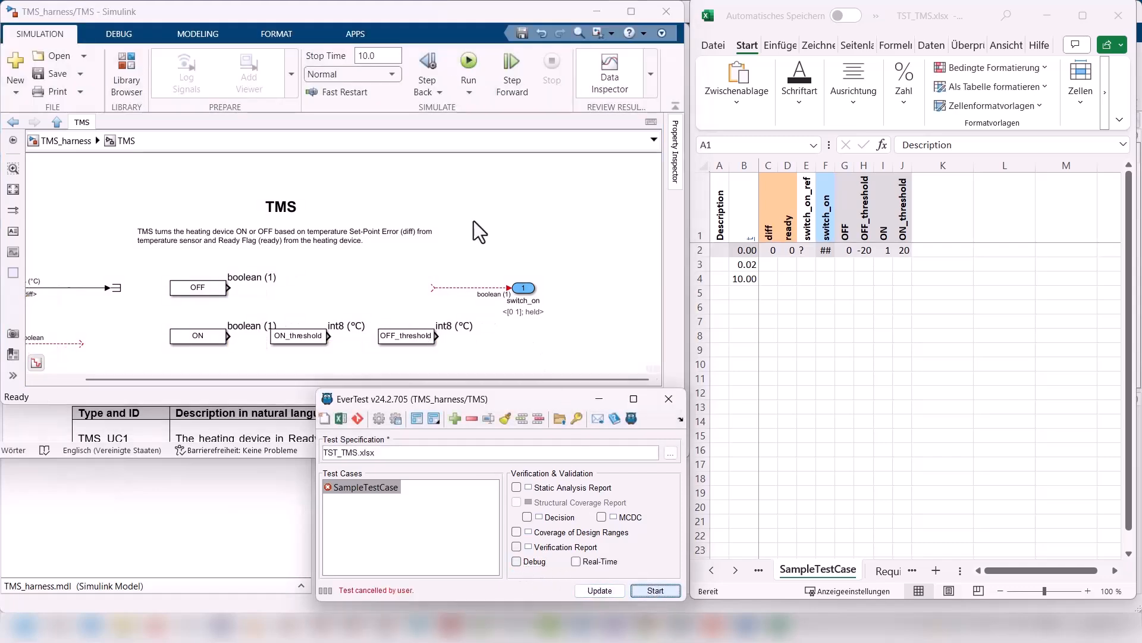
Step: Switch to MATLAB and clear TST_TestObject.xlsx and the generated files from the model folder, keeping TMS_harness.mdl and TST_TMS.xlsx
click(168, 523)
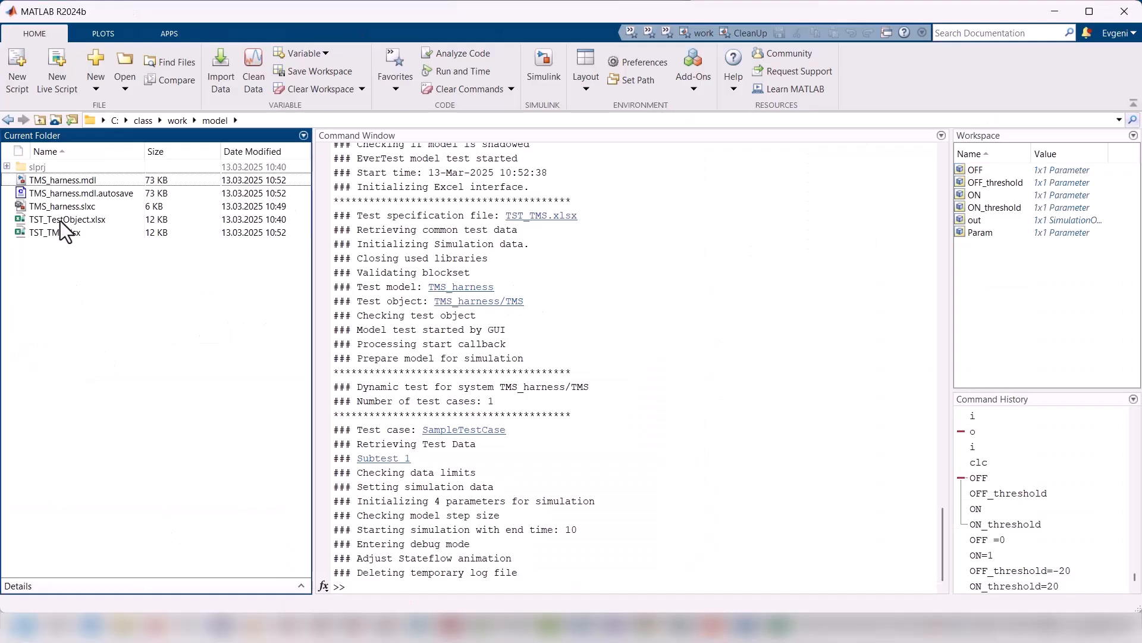
click(59, 221)
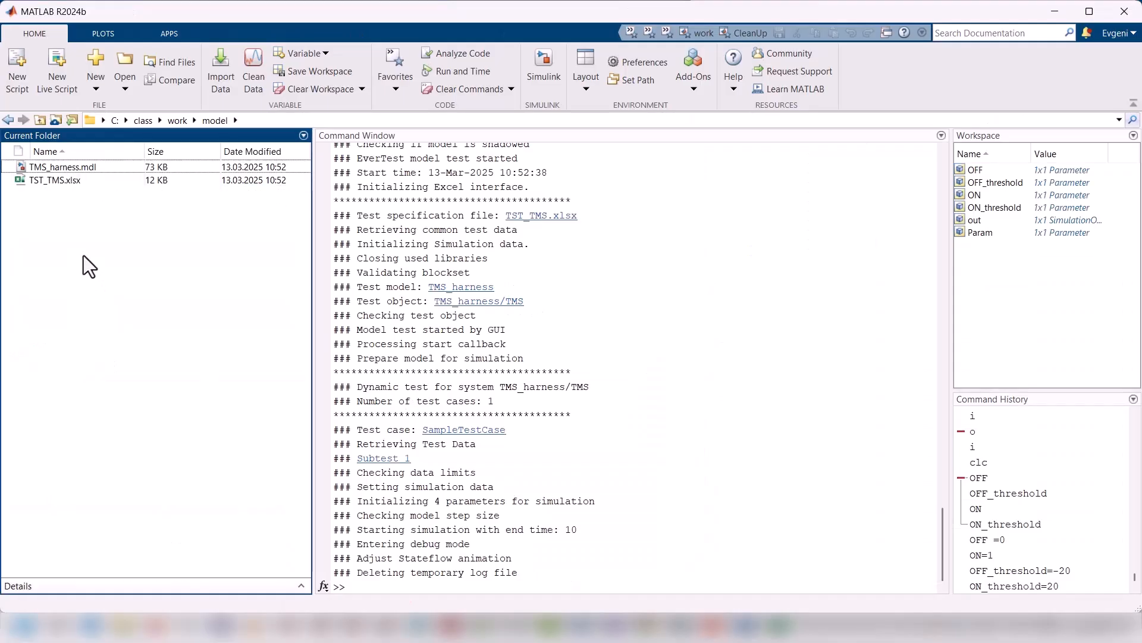
right_click(66, 166)
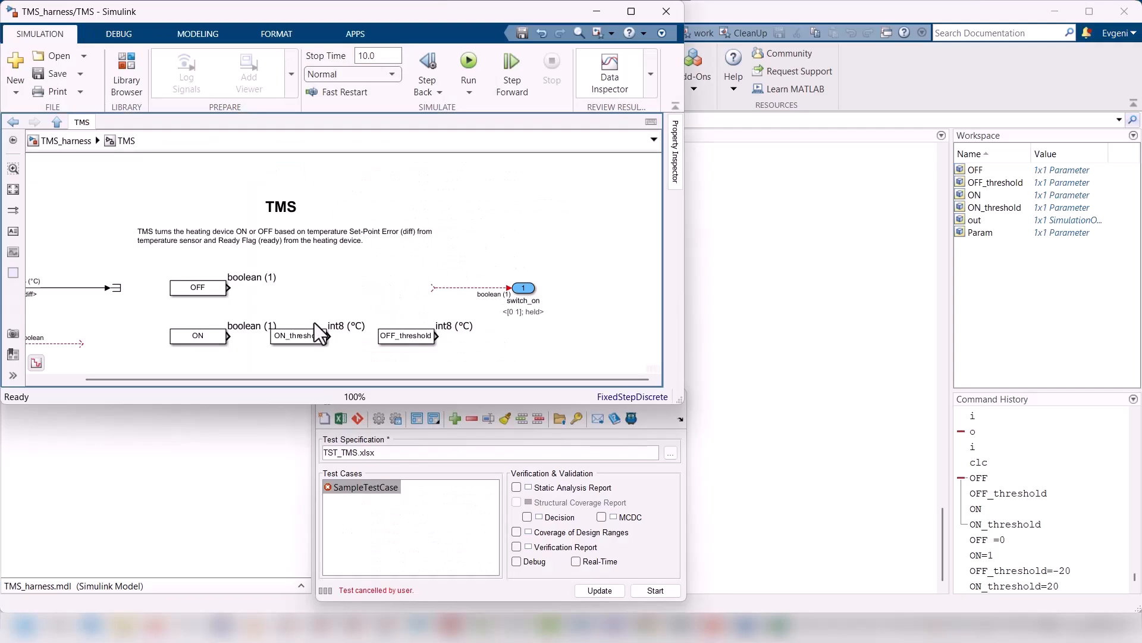
Step: Enable the Static Analysis Report in EverTest and open EverCheck for the TMS block at the harness top level
click(60, 341)
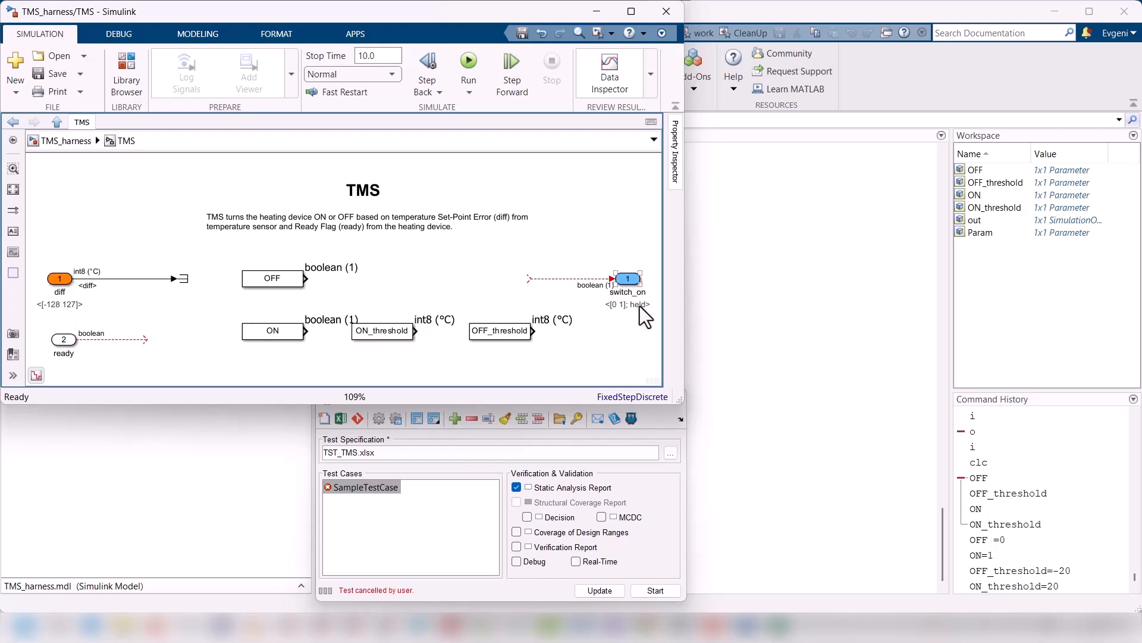
click(71, 140)
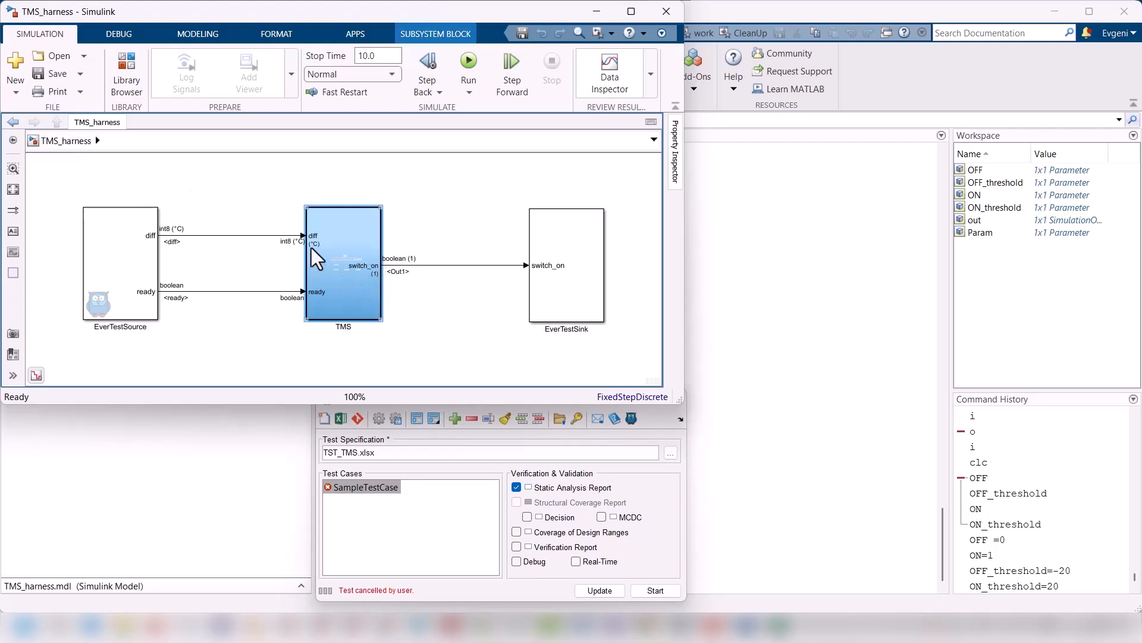
right_click(345, 292)
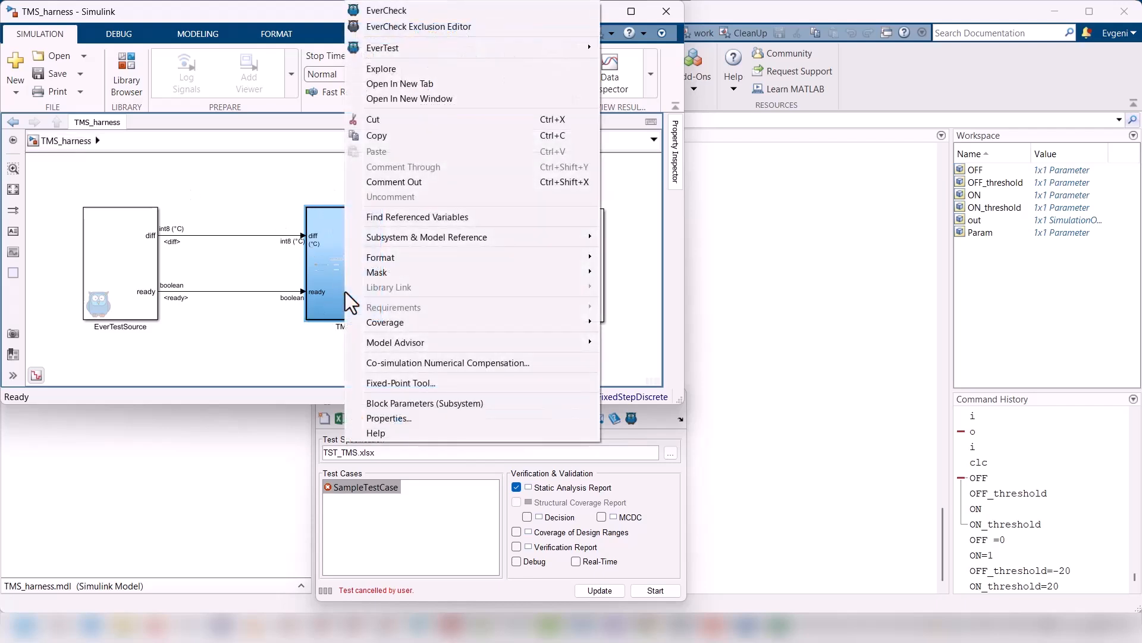
click(398, 14)
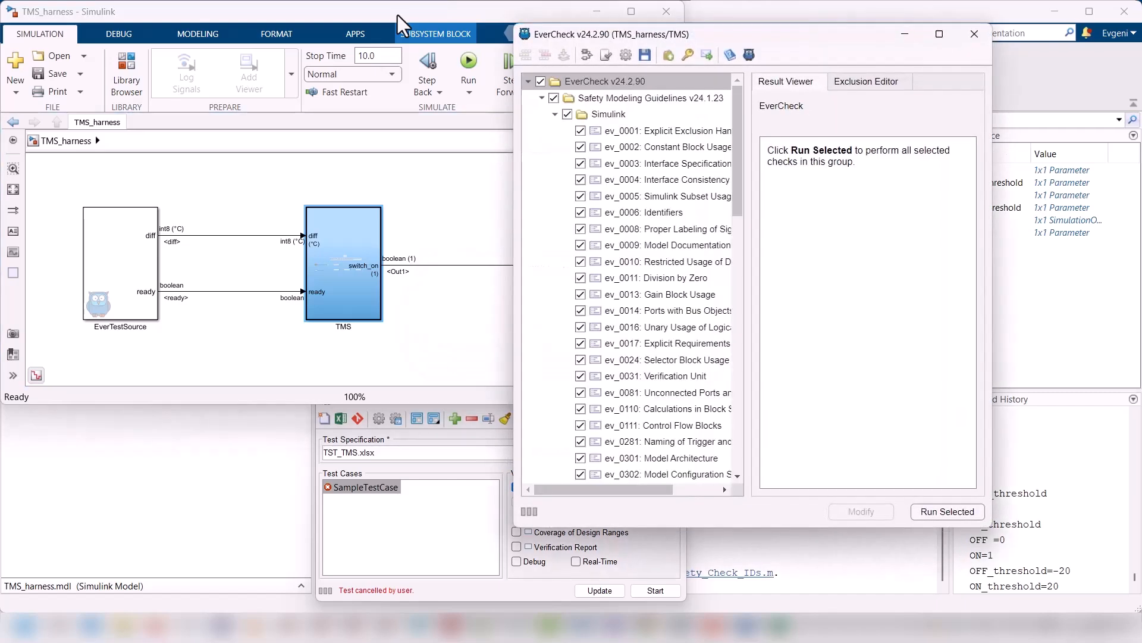
Step: Run and fix the selected checks of the Simulink guideline group, and run the selected checks once more without fixing
right_click(602, 117)
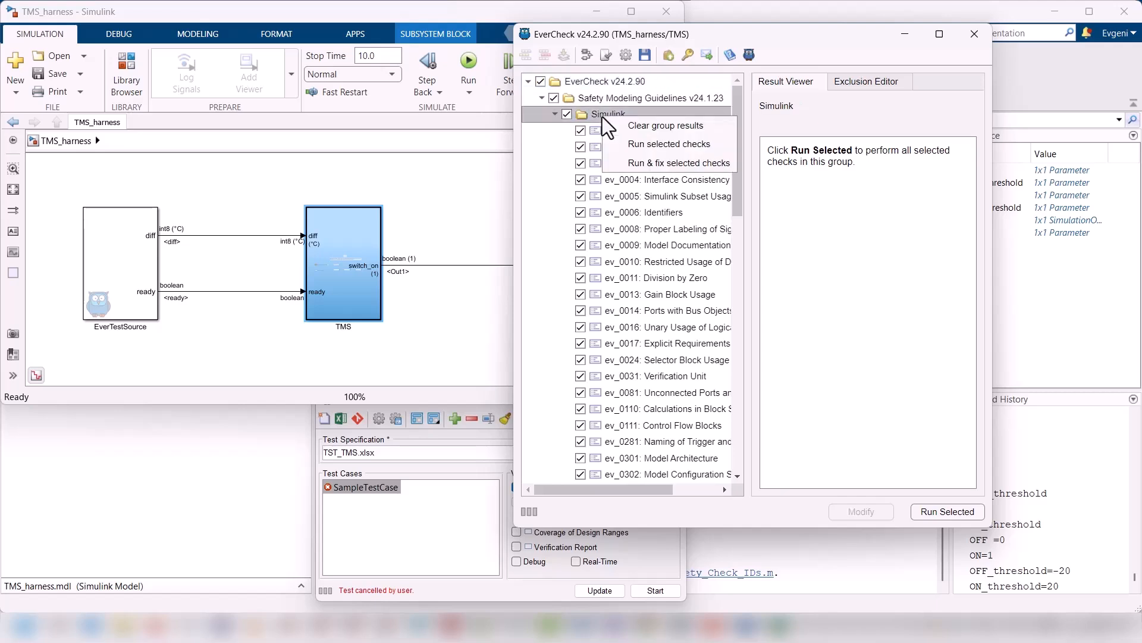
click(642, 161)
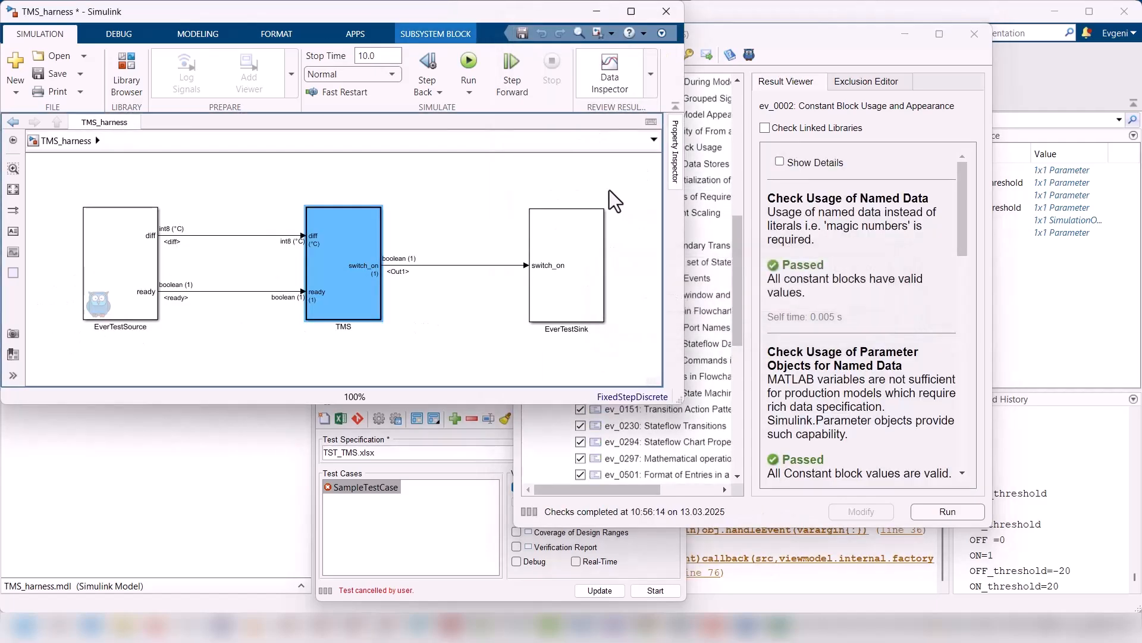
right_click(615, 113)
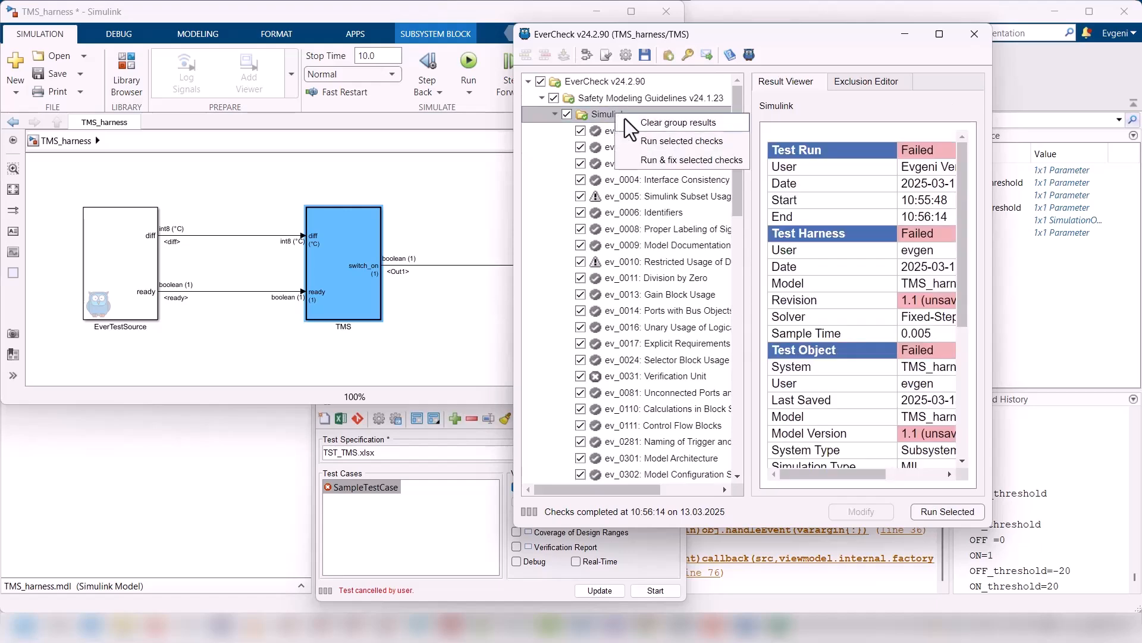
click(641, 138)
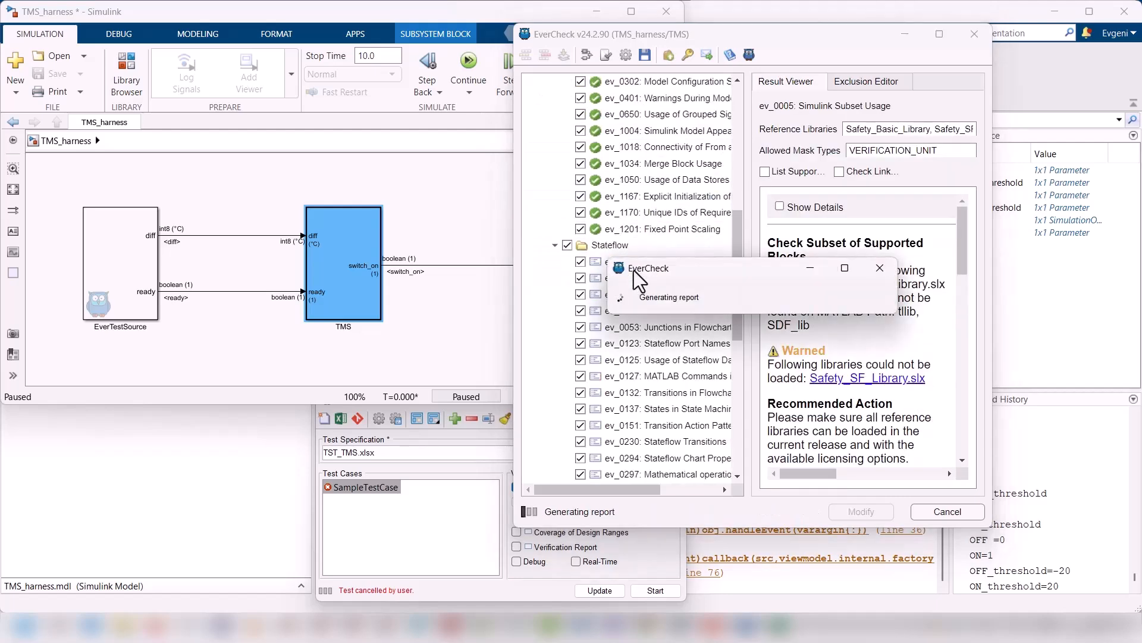
Step: Review the ev_0031: Verification Unit check and link the TMS block to a TMS_lib library with EverTest
scroll(659, 205, up, 8)
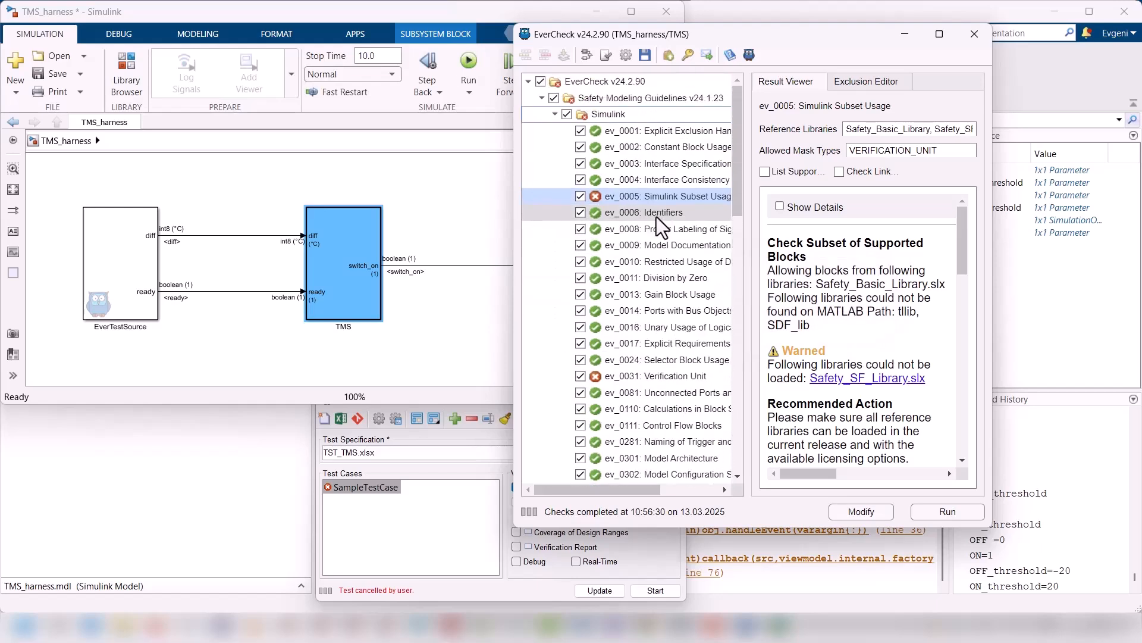
click(666, 377)
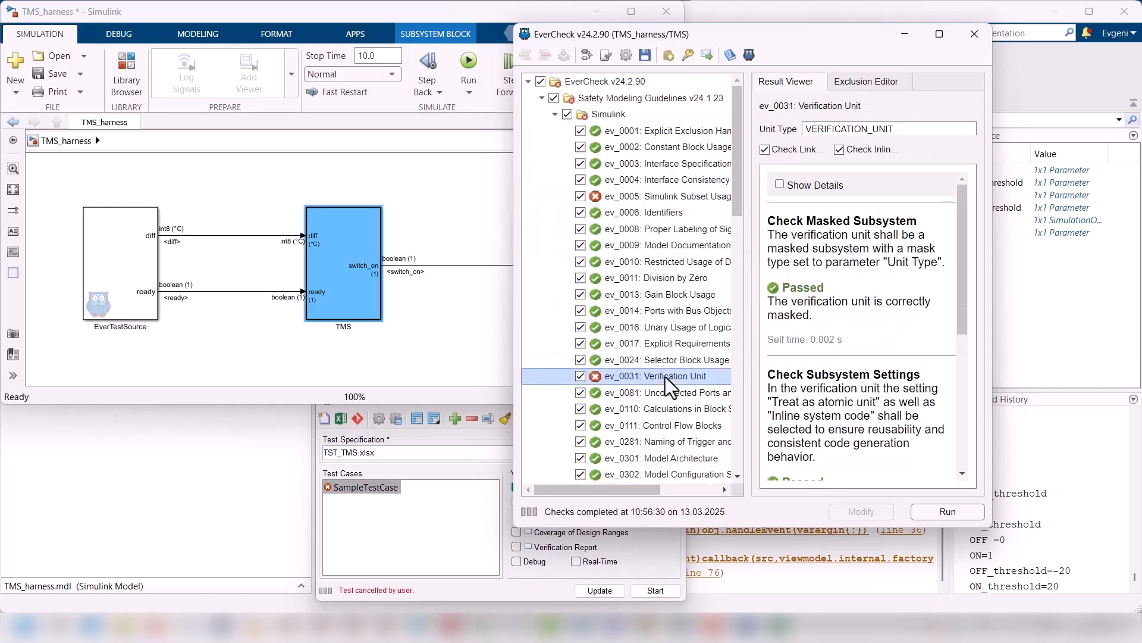
scroll(848, 369, down, 5)
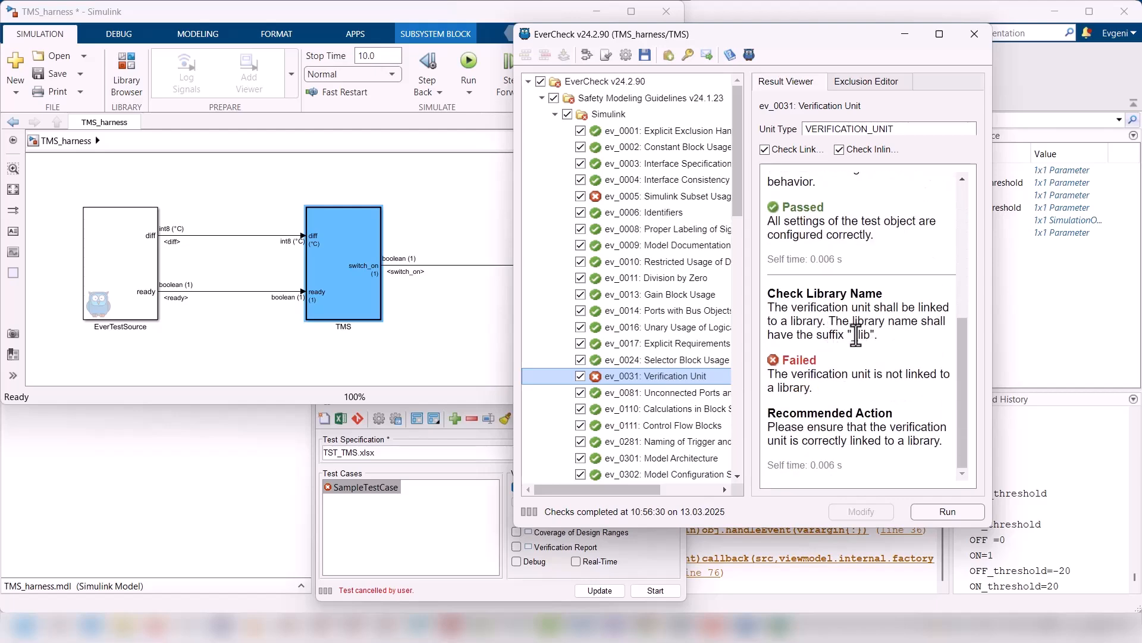
right_click(343, 281)
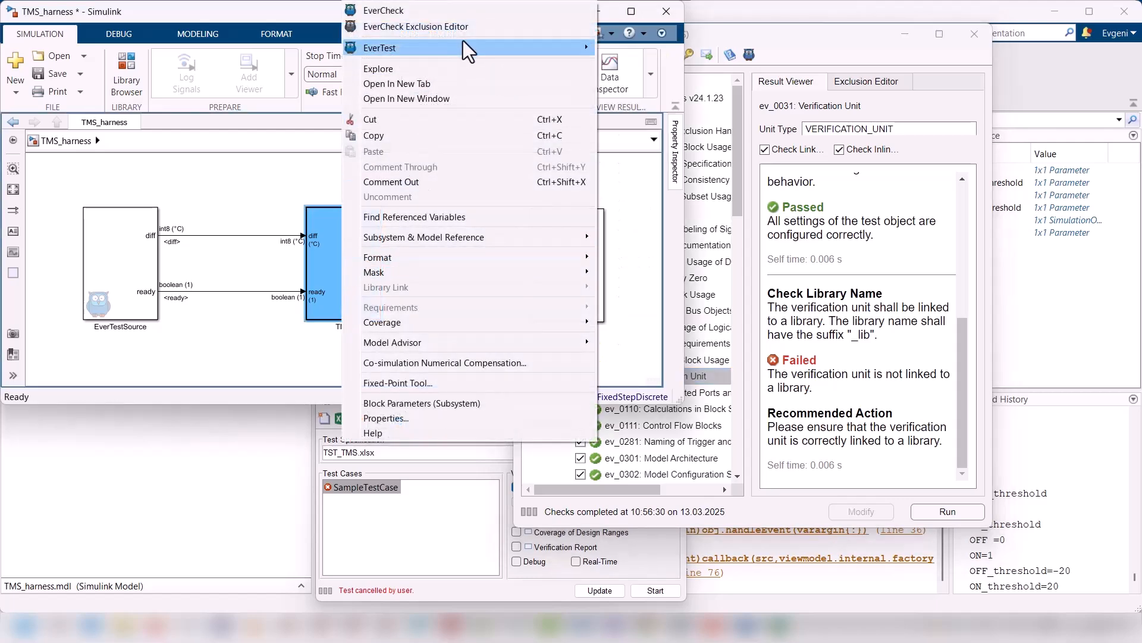
mouse_move(464, 44)
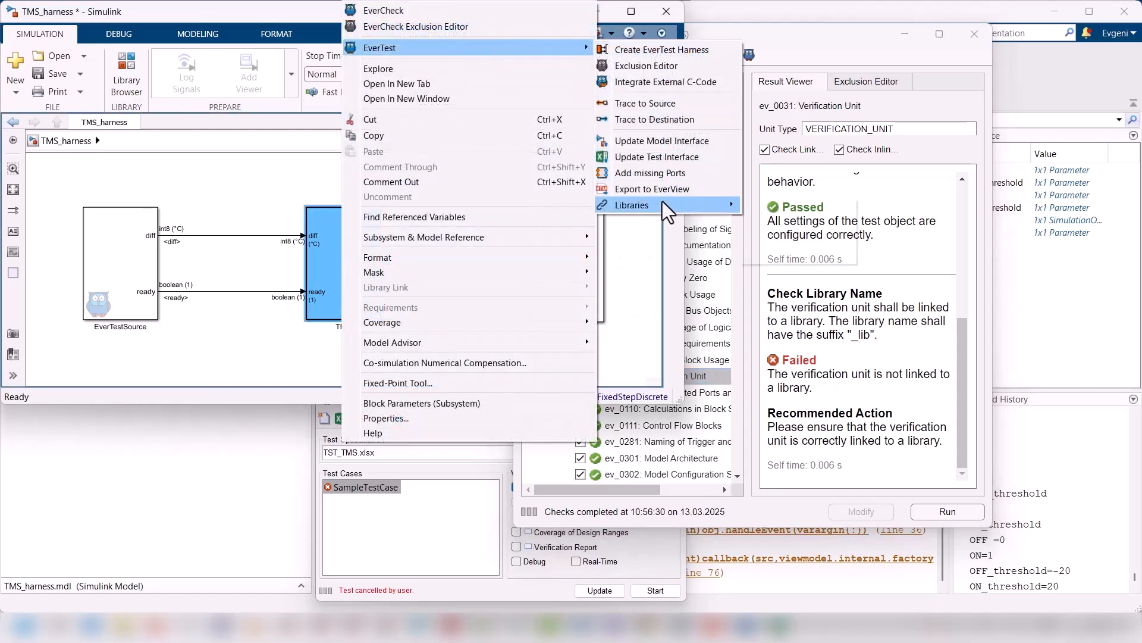
mouse_move(667, 209)
click(768, 209)
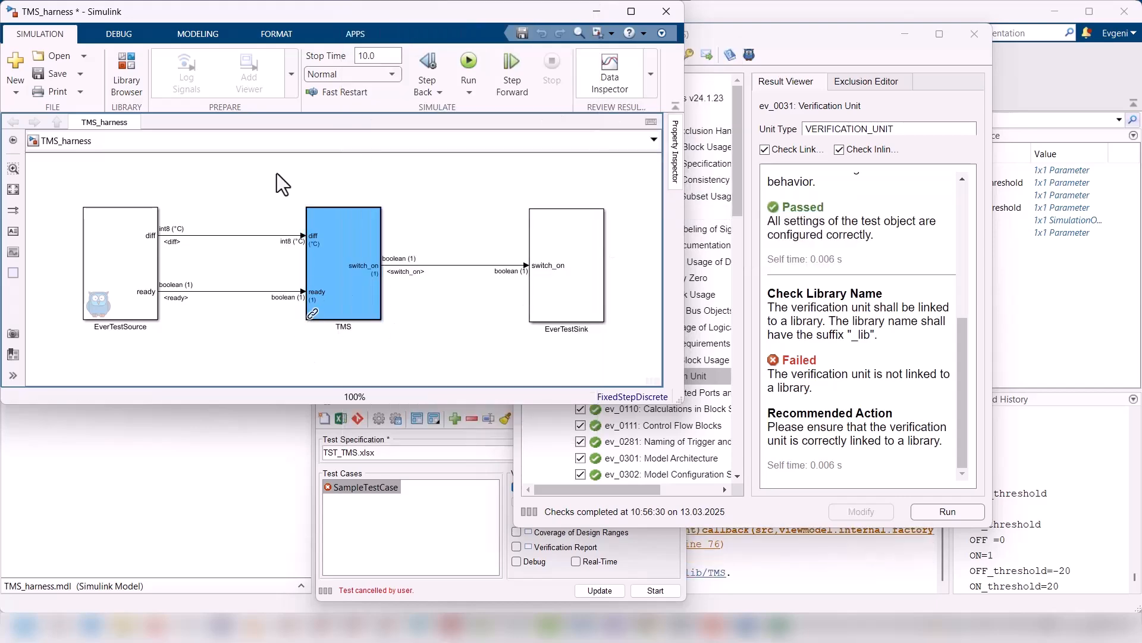
Step: Look over the library file and the linked TMS block, and rerun the ev_0031: Verification Unit check
drag(247, 13, 390, 34)
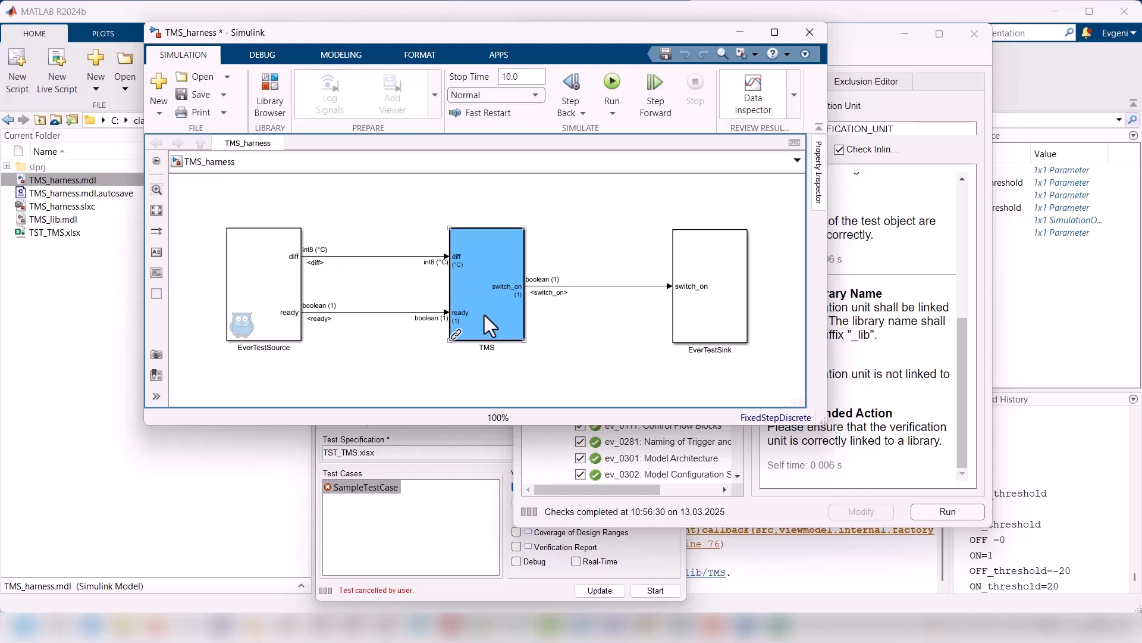
click(492, 351)
drag(498, 33, 380, 17)
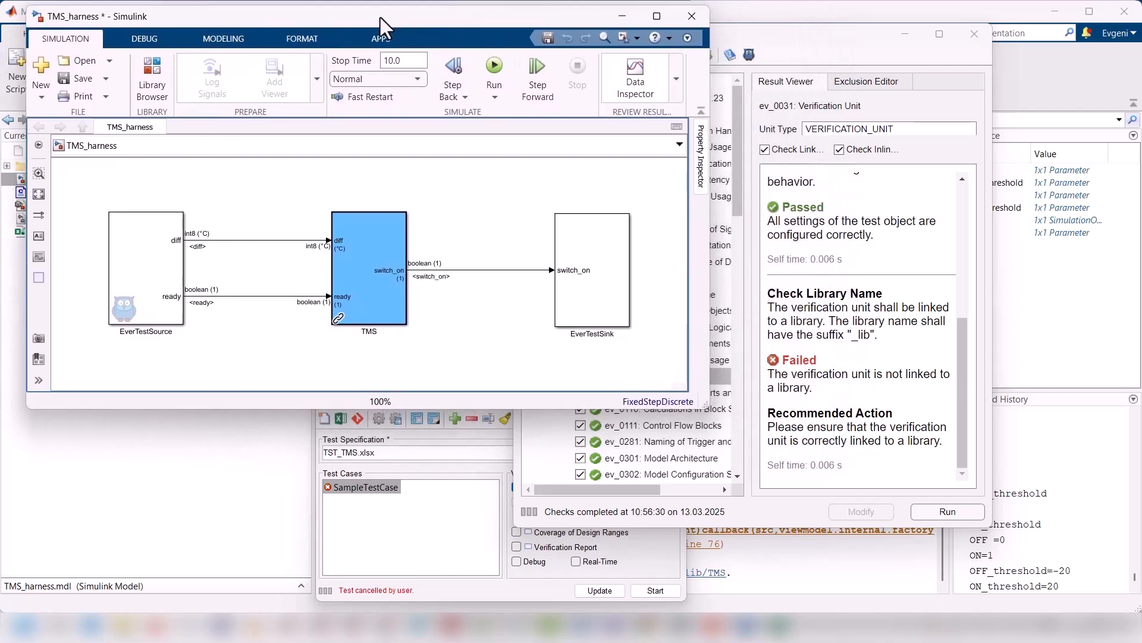
click(952, 511)
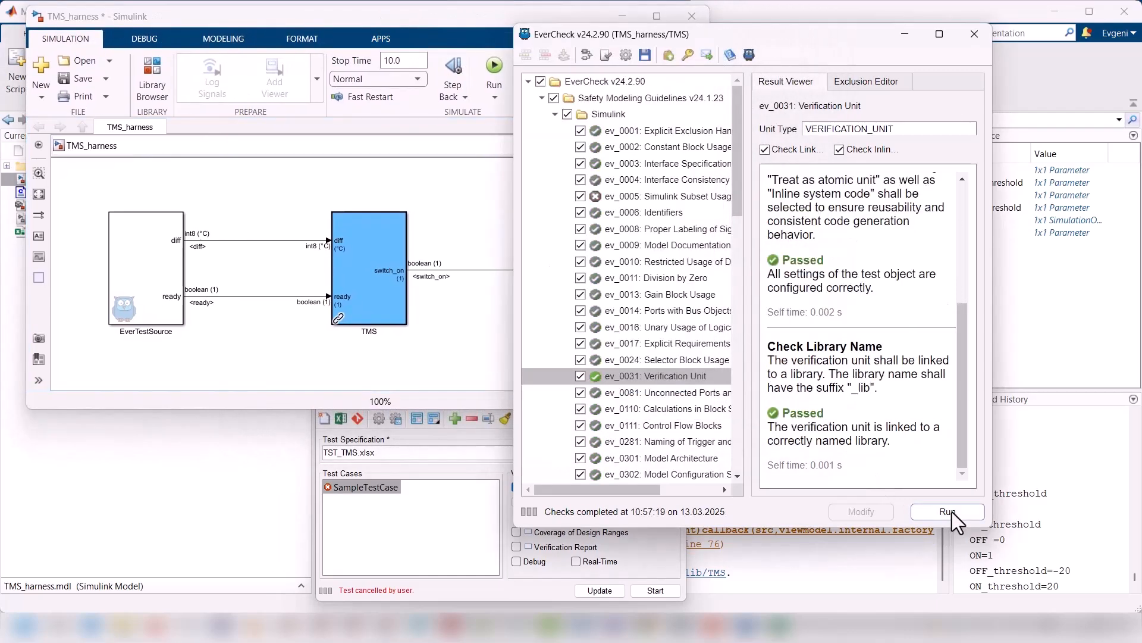
Step: Review the ev_0005: Simulink Subset Usage results for blocks with unsupported parameters and rerun the check
click(652, 195)
scroll(888, 334, down, 6)
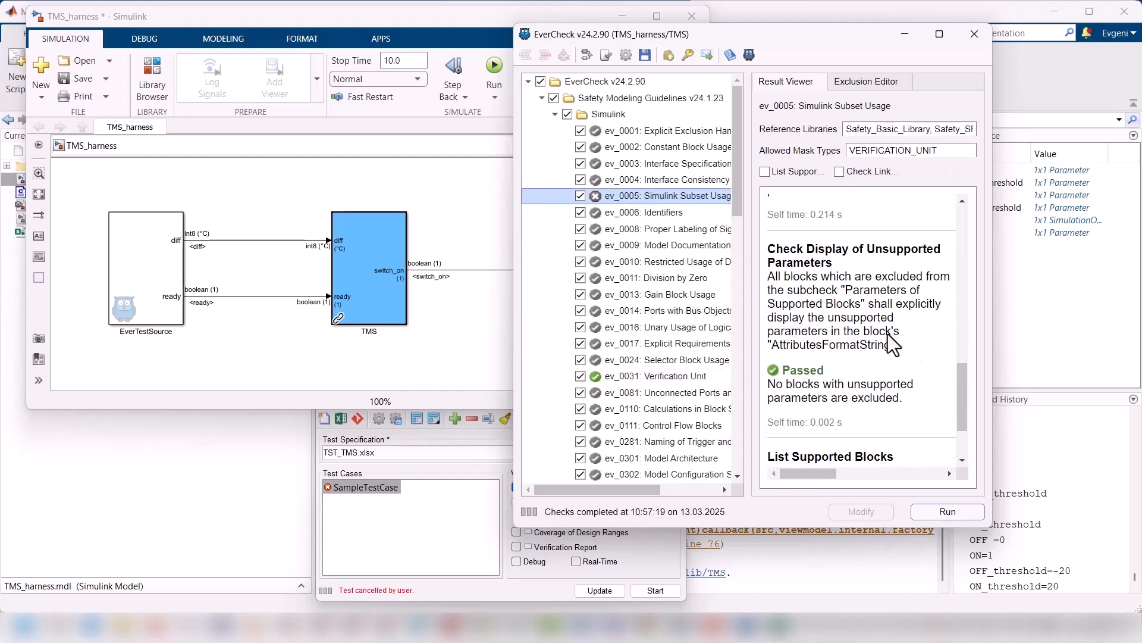
scroll(888, 334, up, 3)
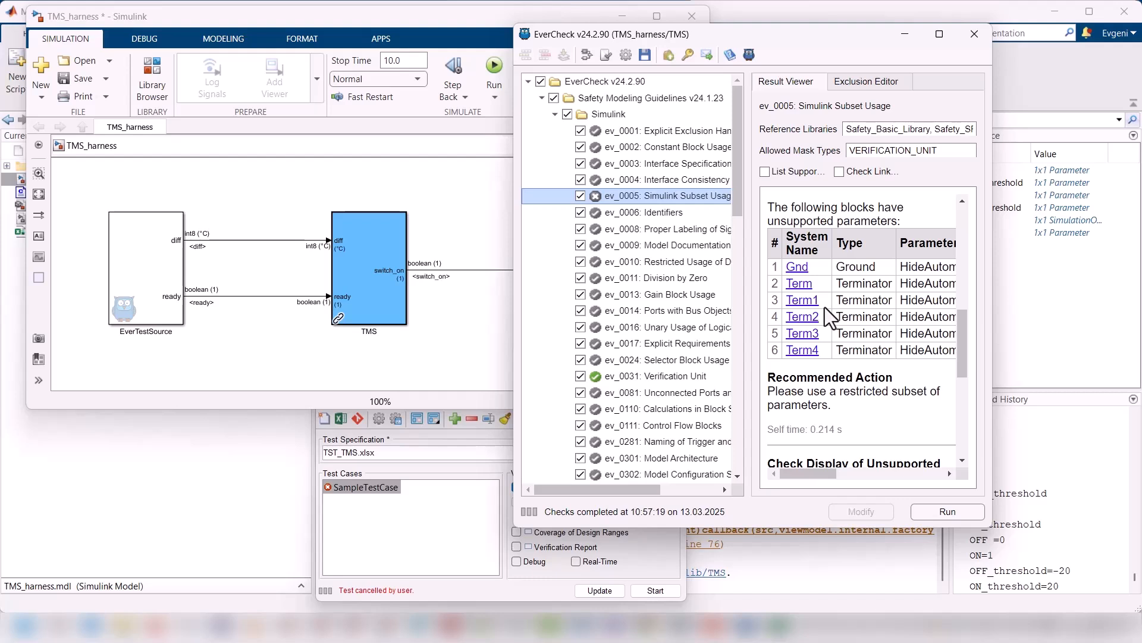
click(940, 509)
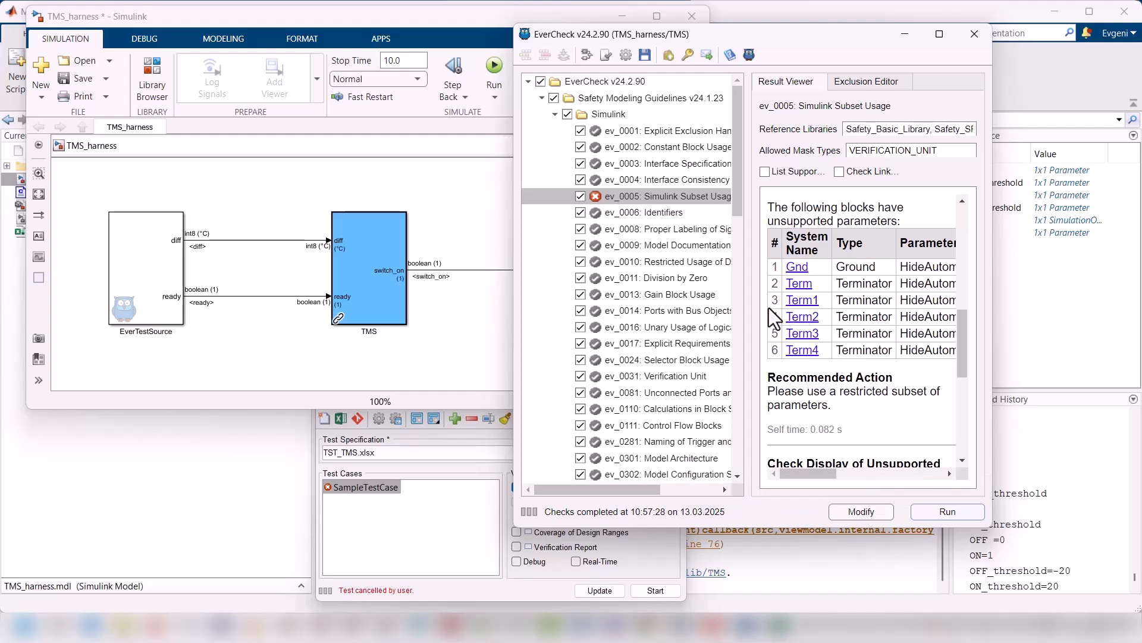
Step: Disable the TMS block's library link from inside the subsystem and return to the harness top level
double_click(370, 296)
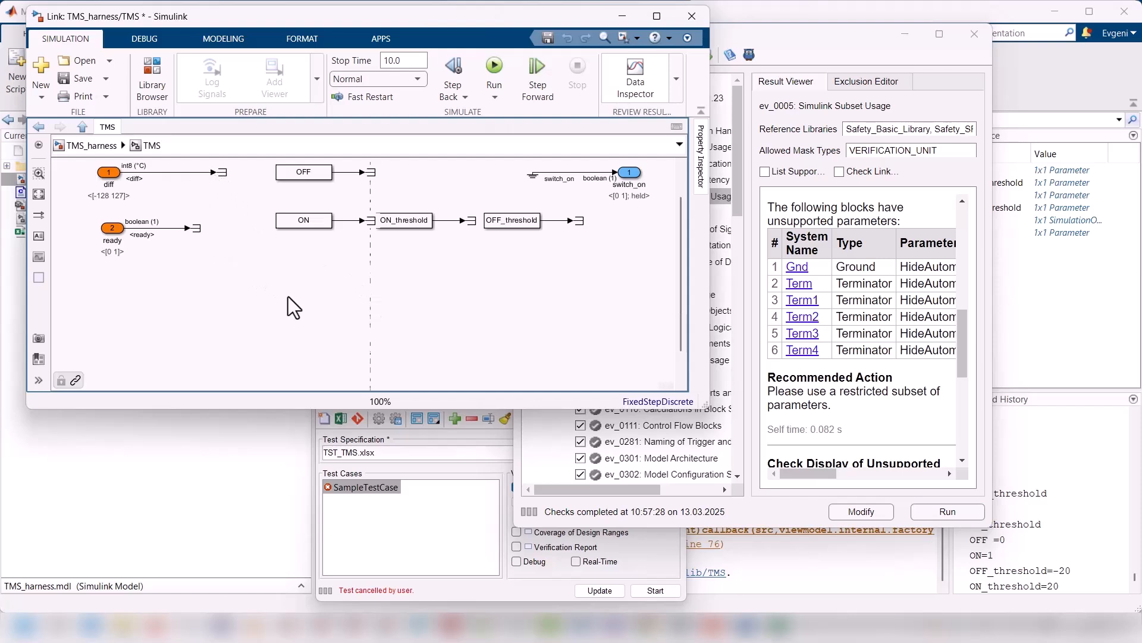
key(space)
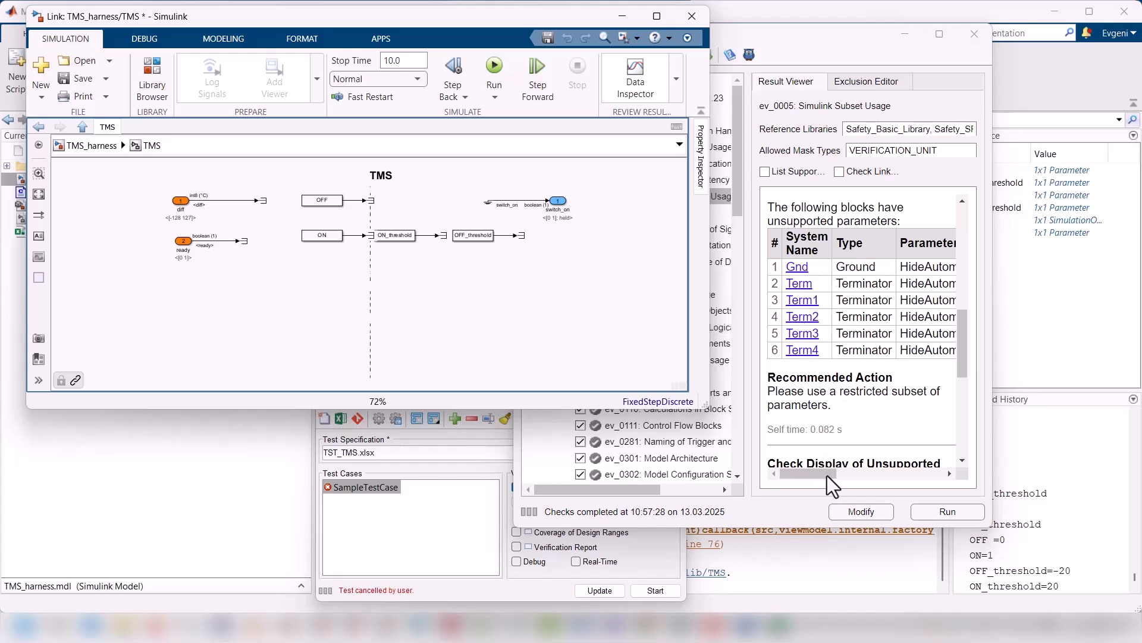
mouse_move(814, 474)
mouse_down()
mouse_move(948, 472)
mouse_move(798, 474)
mouse_up()
click(473, 287)
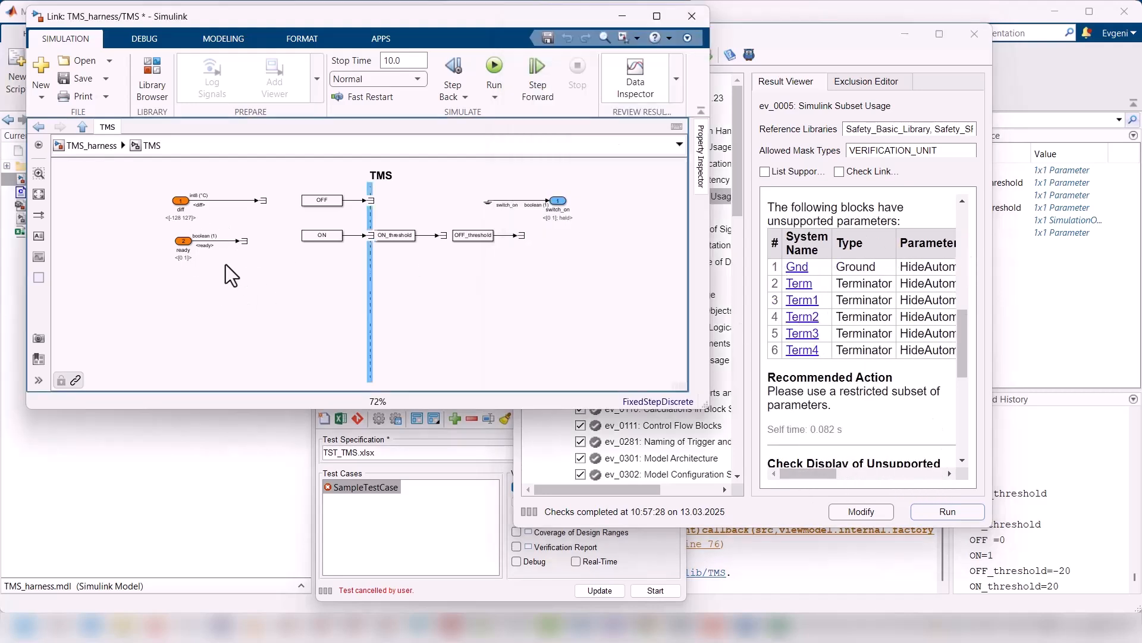
click(179, 241)
drag(178, 243, 149, 241)
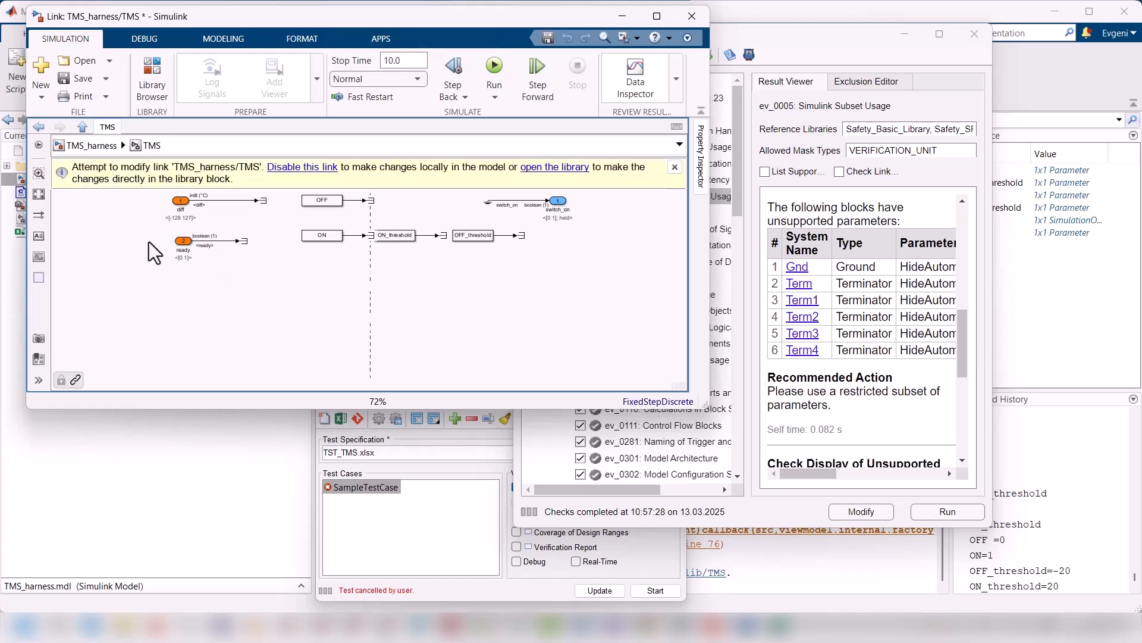
click(302, 170)
click(83, 145)
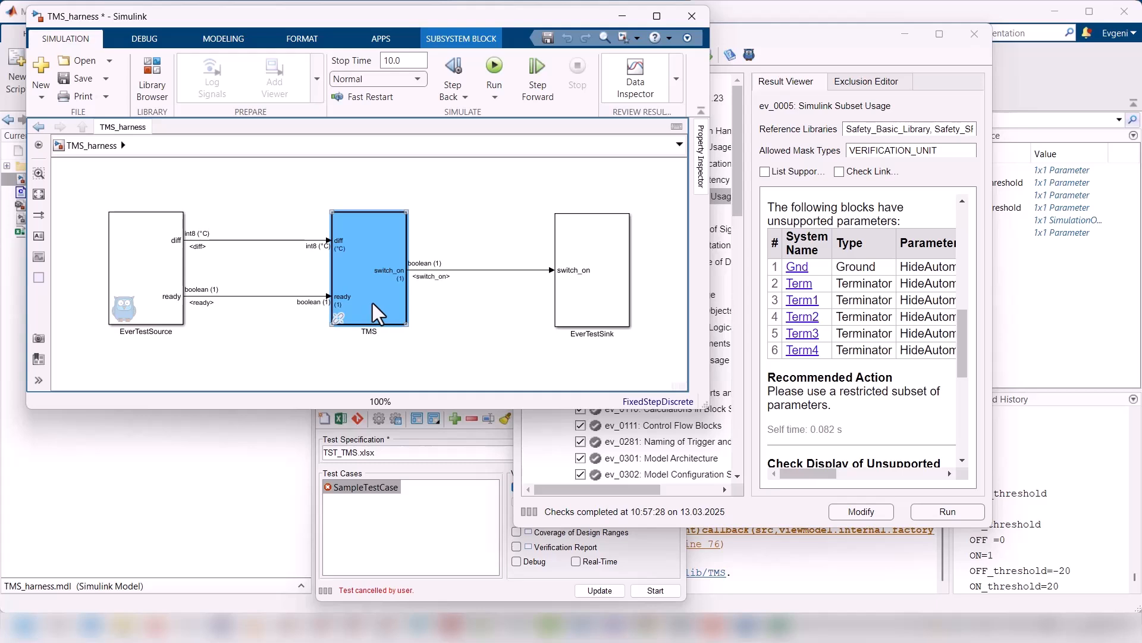
drag(310, 16, 454, 22)
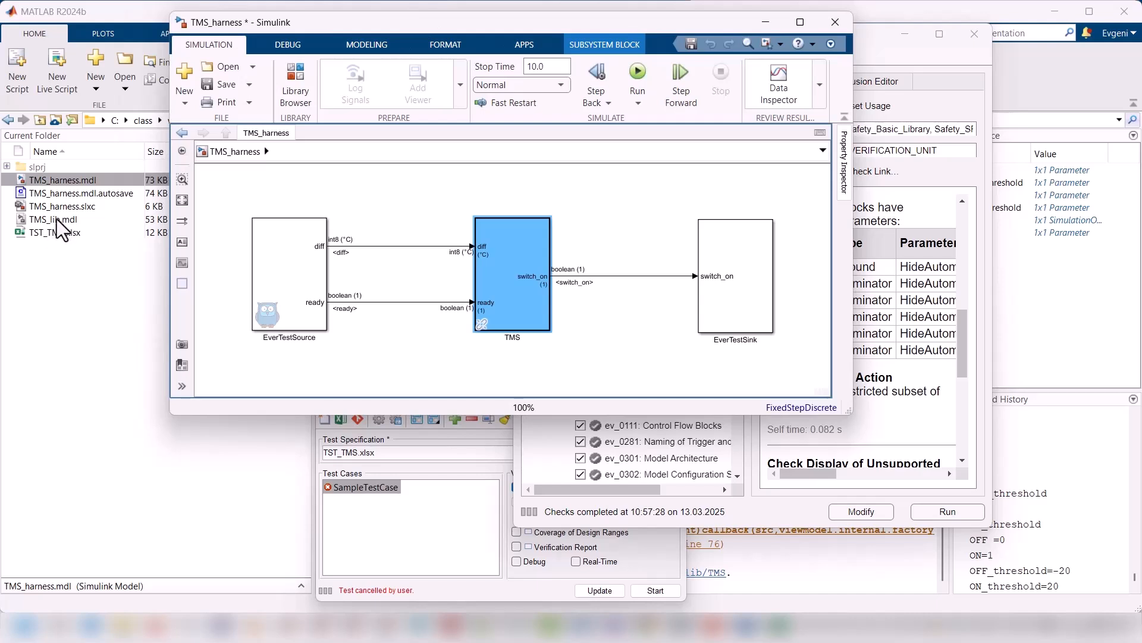
Step: Delete the signal lines and terminators attached to the diff and ready inports inside the TMS block
click(526, 284)
double_click(512, 287)
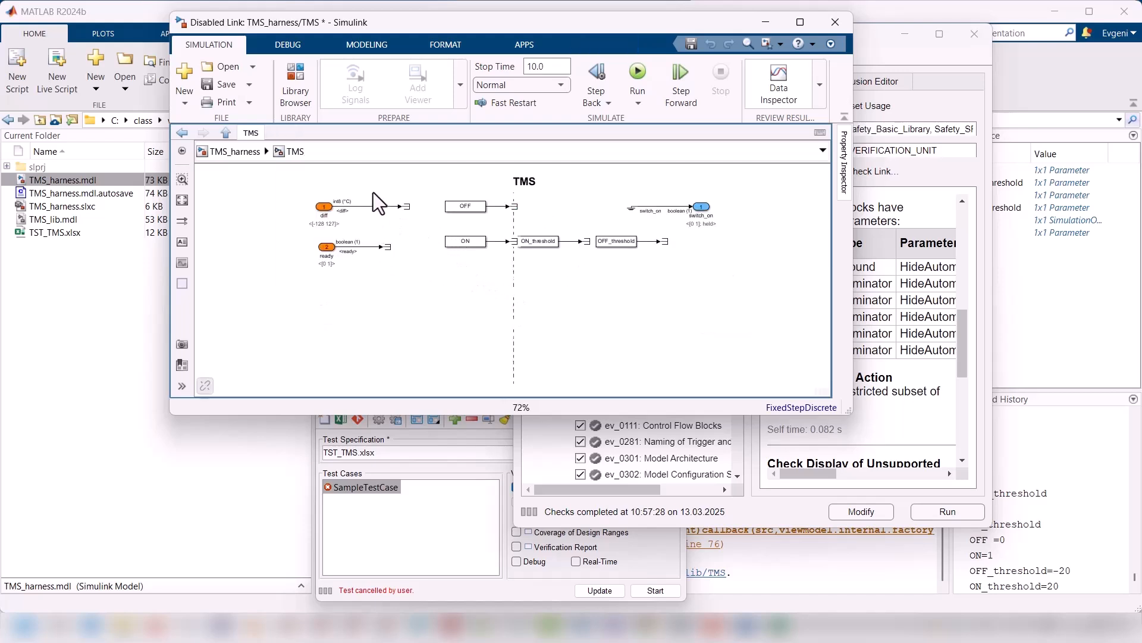
drag(400, 284, 408, 290)
key(Delete)
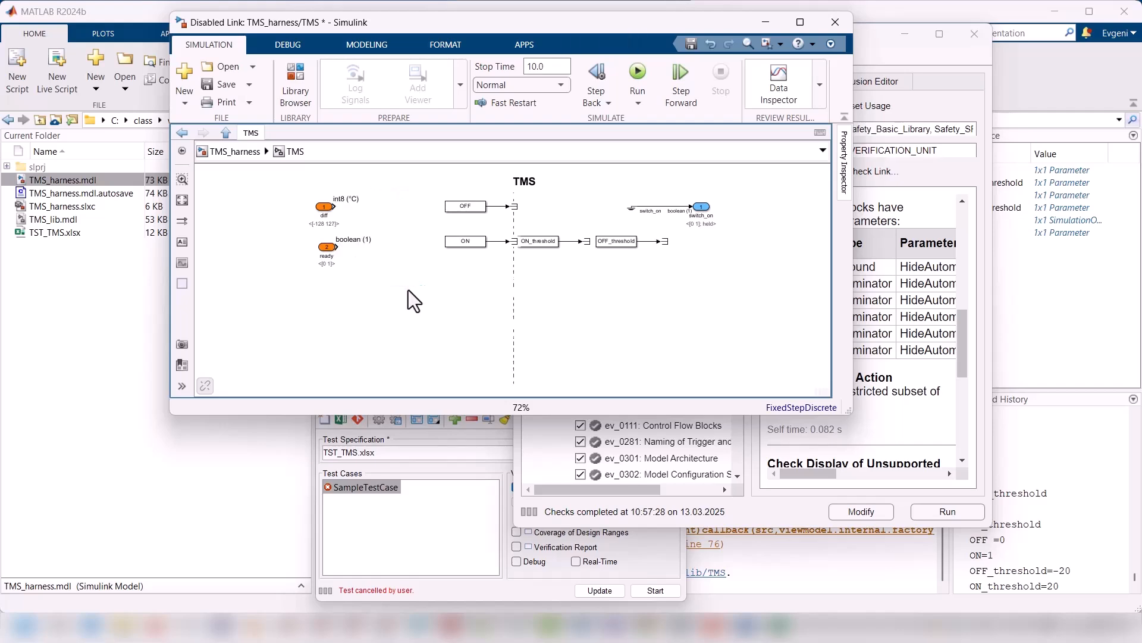
Step: Link the edited TMS block back to the TMS_lib library with EverTest and close the library window
click(220, 148)
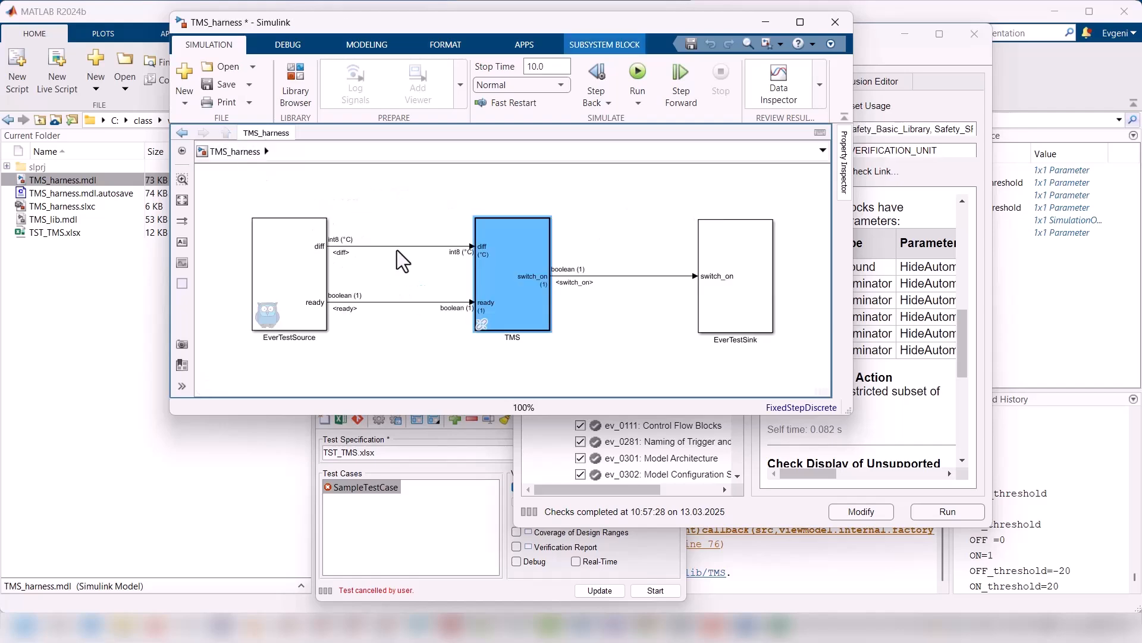
right_click(487, 285)
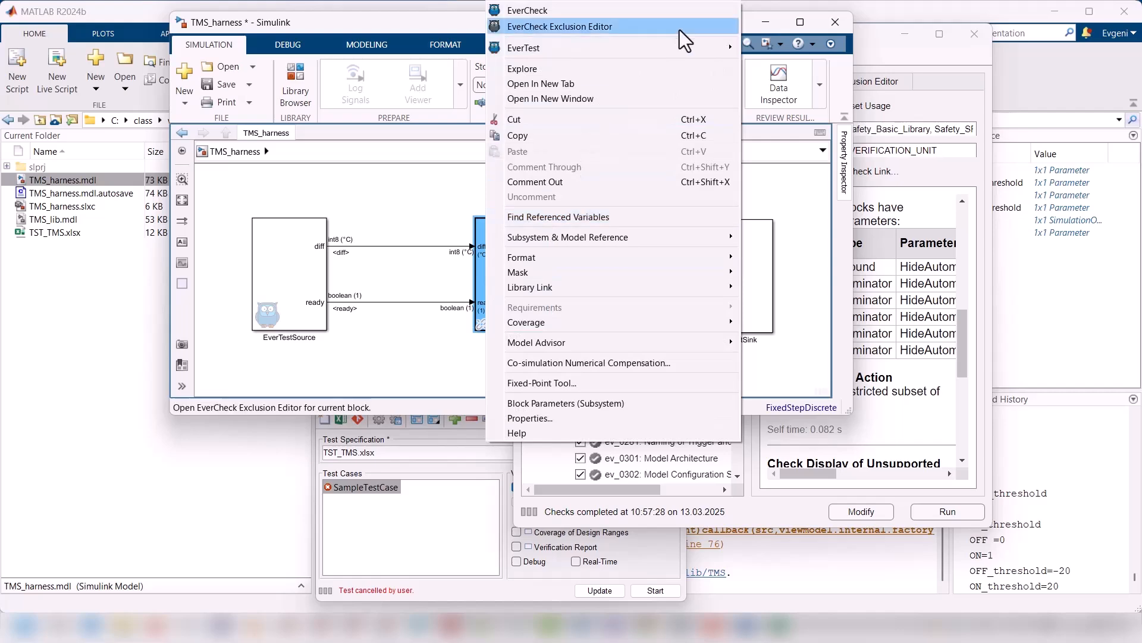
mouse_move(724, 52)
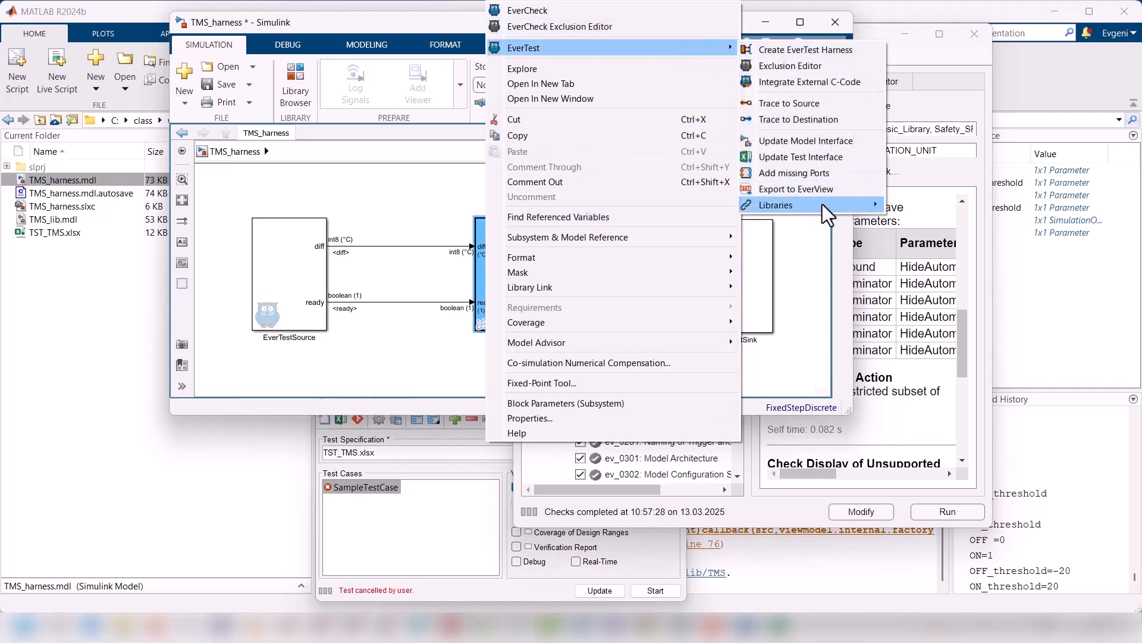
mouse_move(827, 205)
click(892, 206)
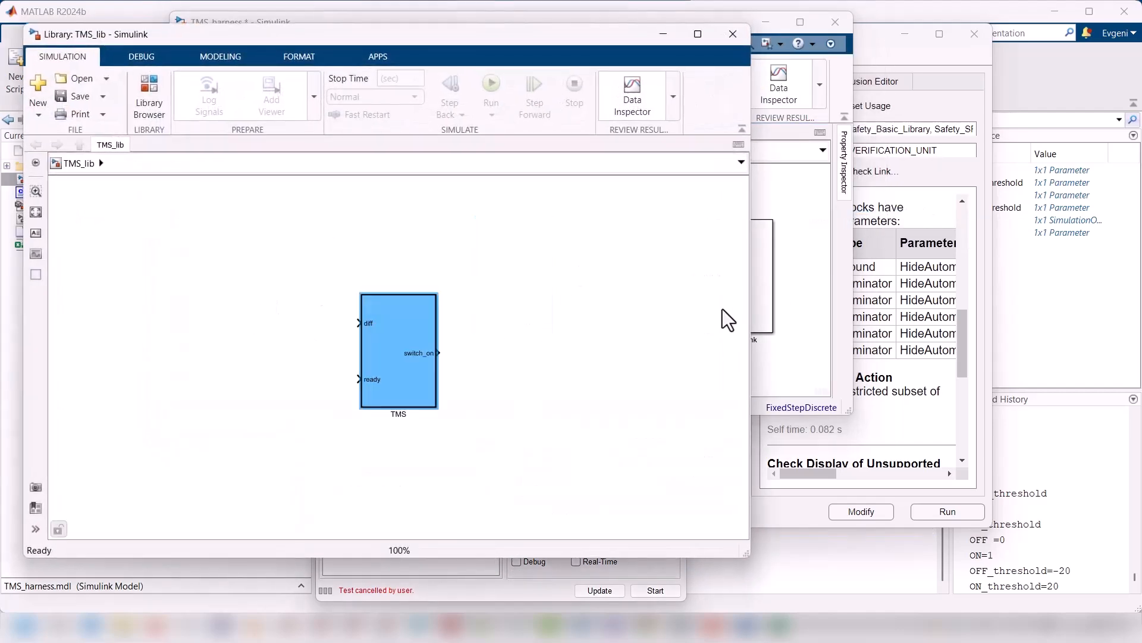
click(430, 399)
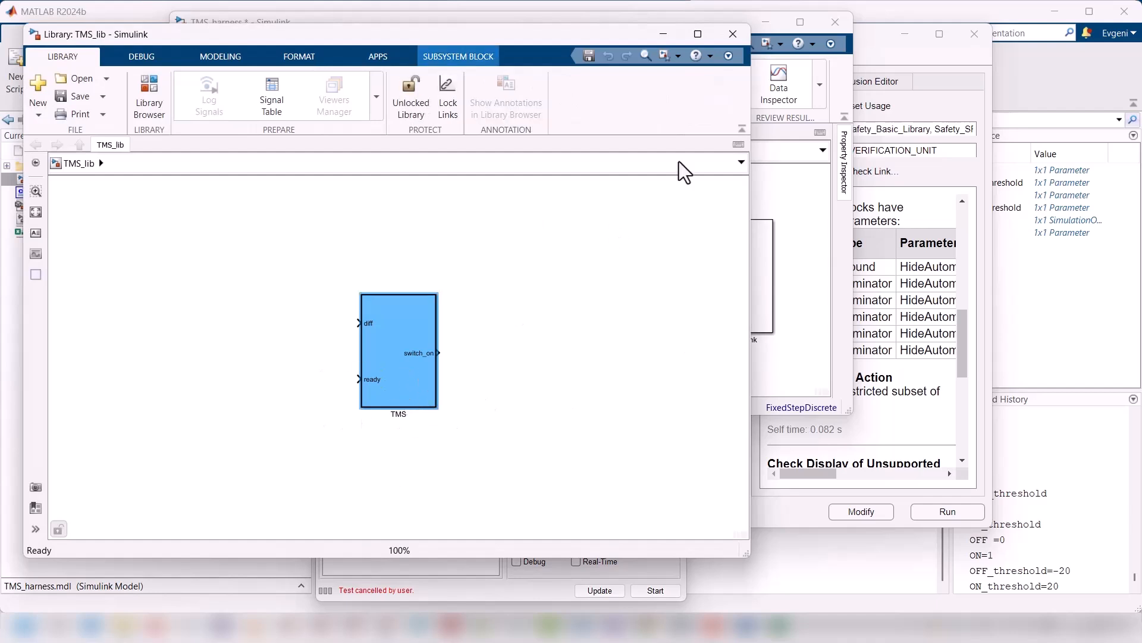
click(733, 34)
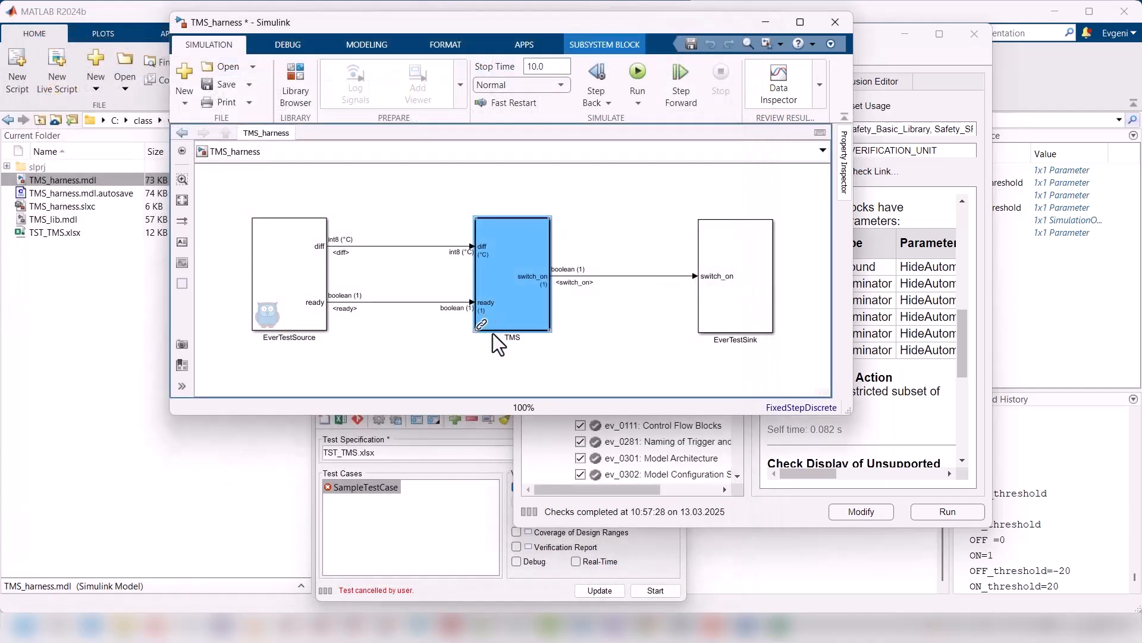
click(213, 281)
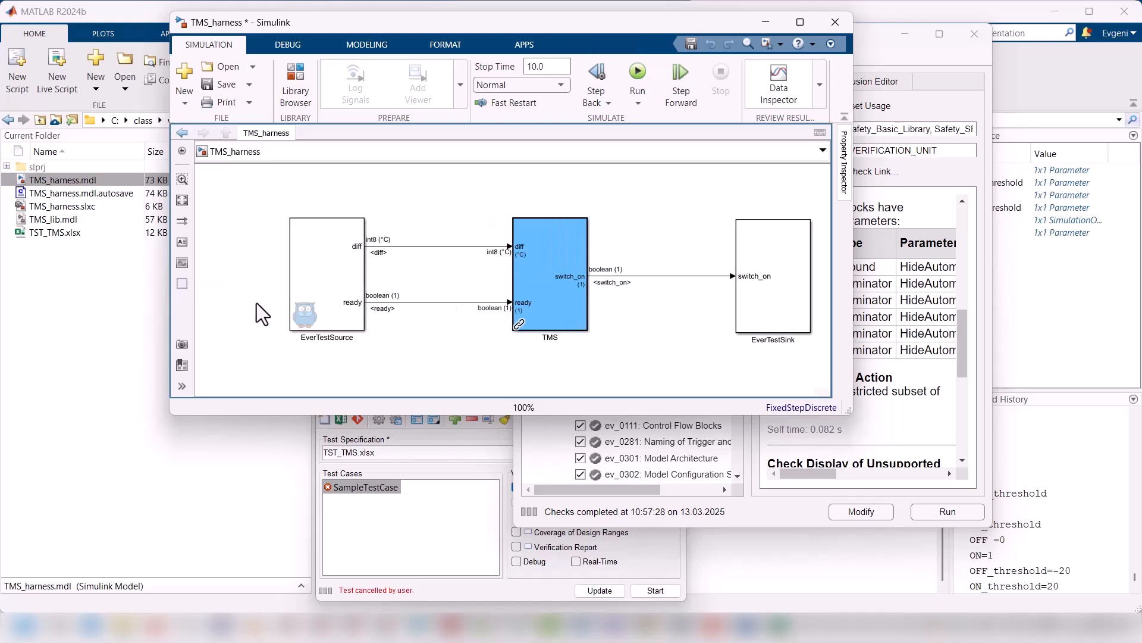
Step: Reopen the linked TMS subsystem and disable its library link for local editing
double_click(548, 306)
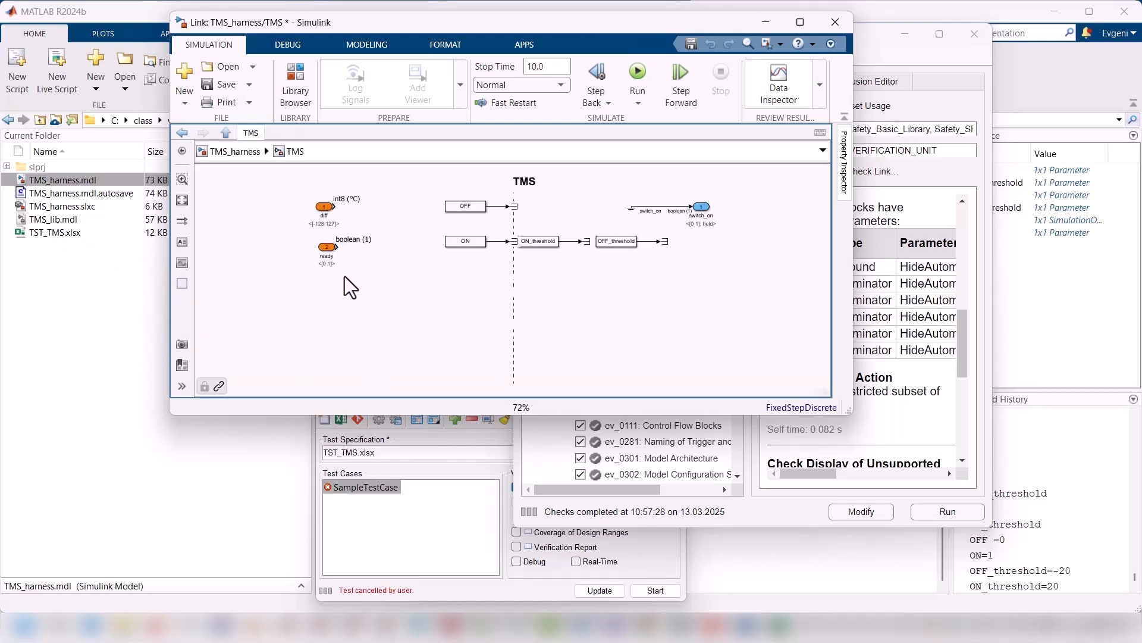
drag(326, 247, 299, 247)
click(437, 184)
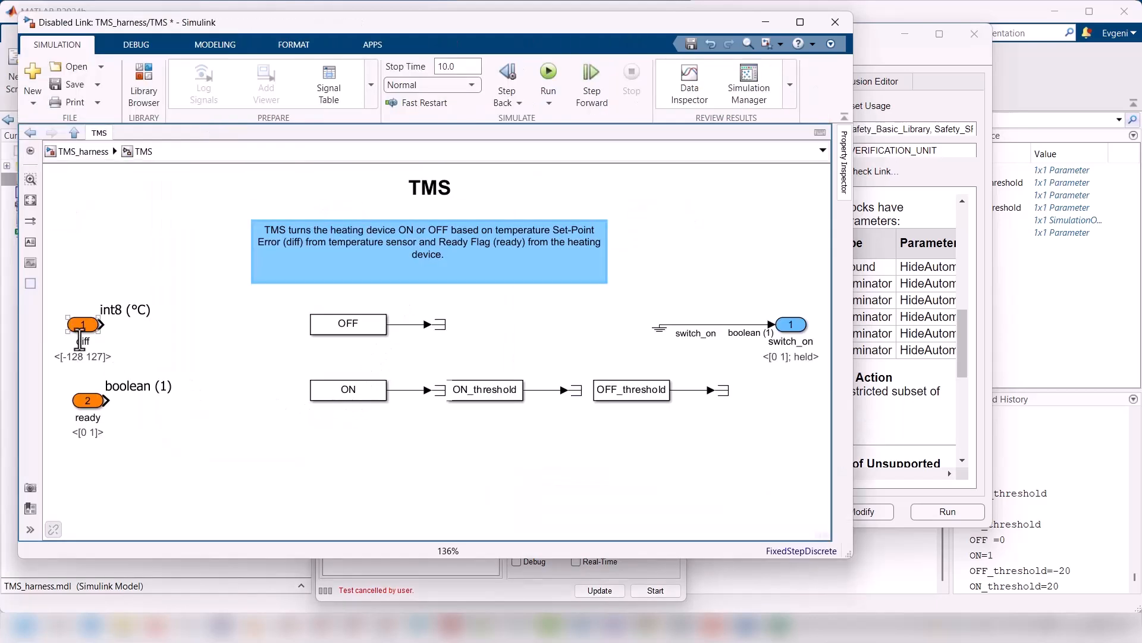
Step: Copy the requirement ID "REQ: TMS_UC1_REQ1" from REQ_TMS.docx and paste it as an annotation above the switch_on outport
click(84, 326)
mouse_move(84, 327)
mouse_down()
mouse_move(99, 326)
mouse_move(88, 325)
mouse_up()
key(alt+Tab)
scroll(824, 304, up, 1)
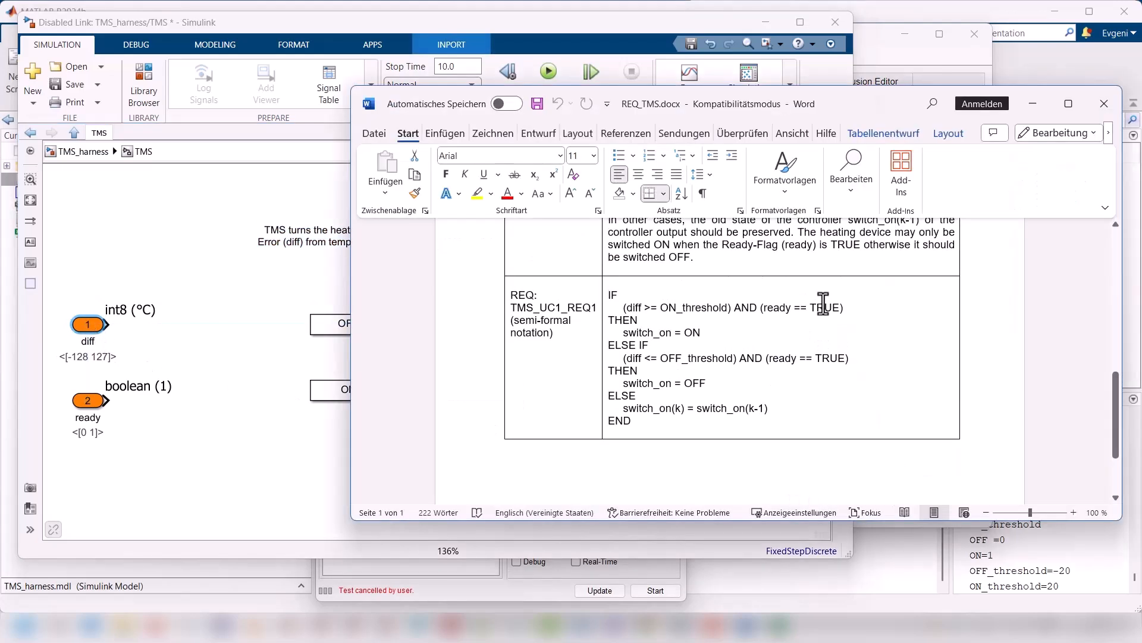
drag(509, 292, 599, 308)
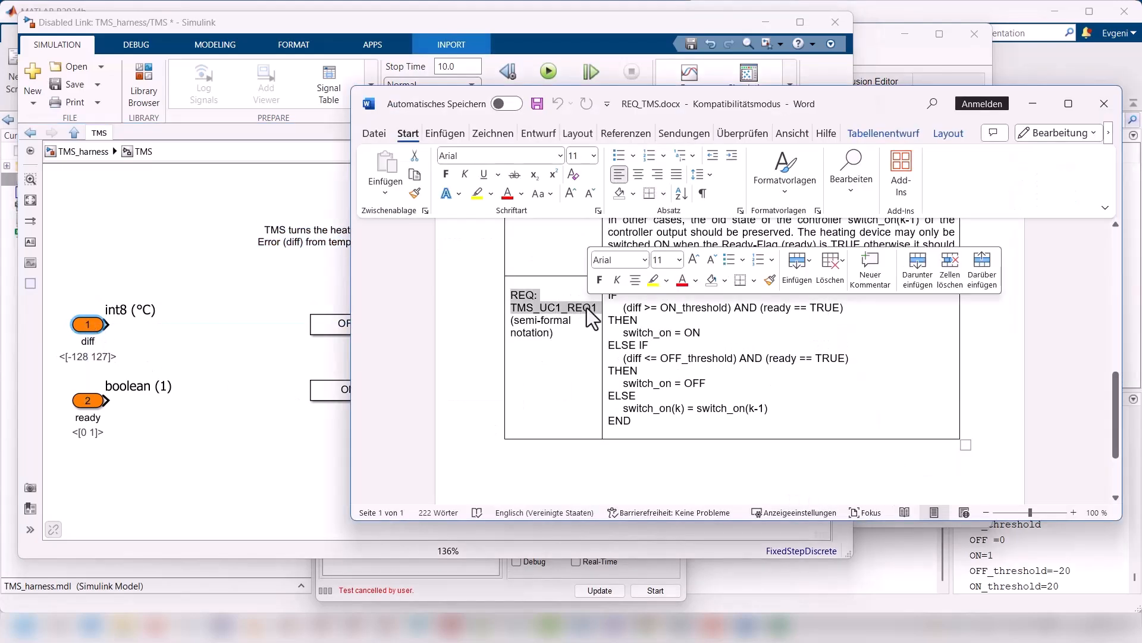
key(ctrl+c)
key(alt+Tab)
double_click(705, 245)
click(734, 291)
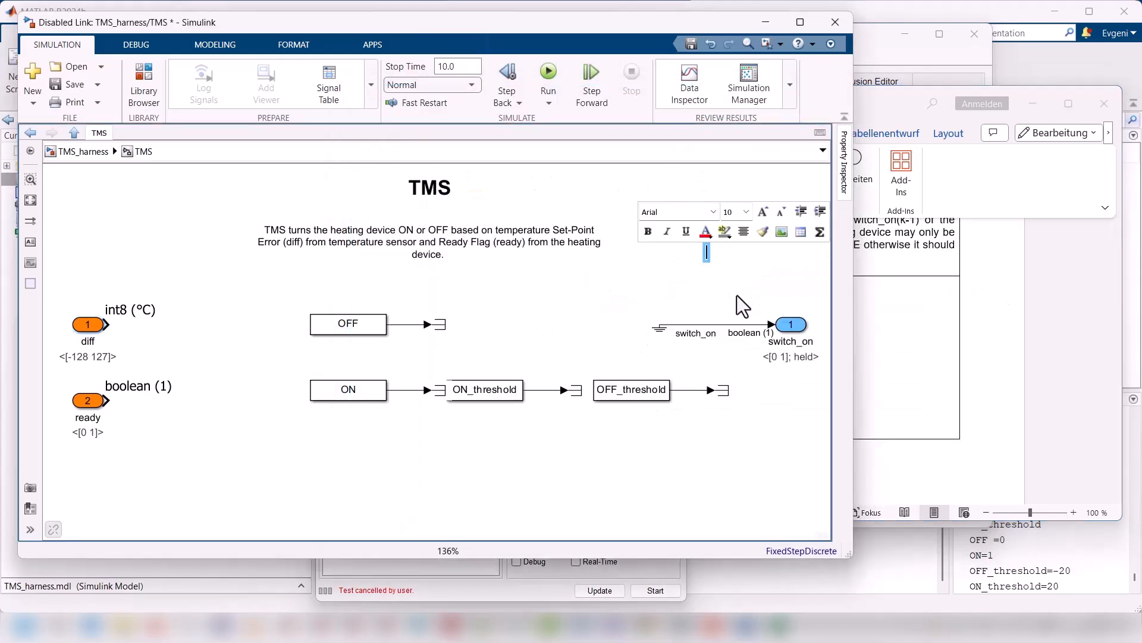
key(ctrl+v)
key(Escape)
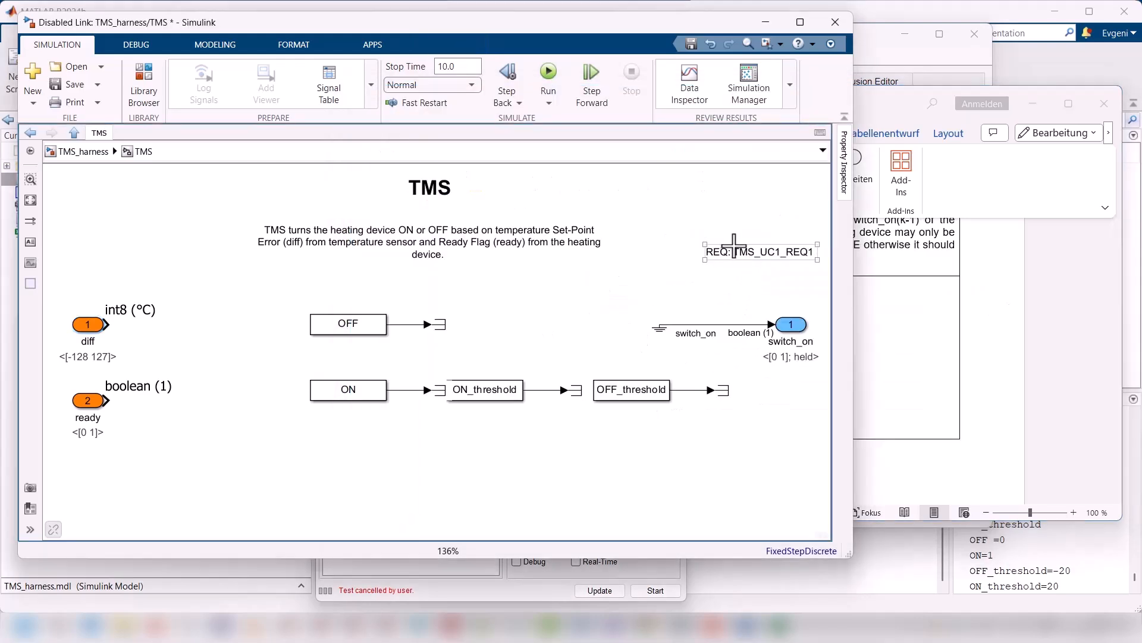
click(742, 267)
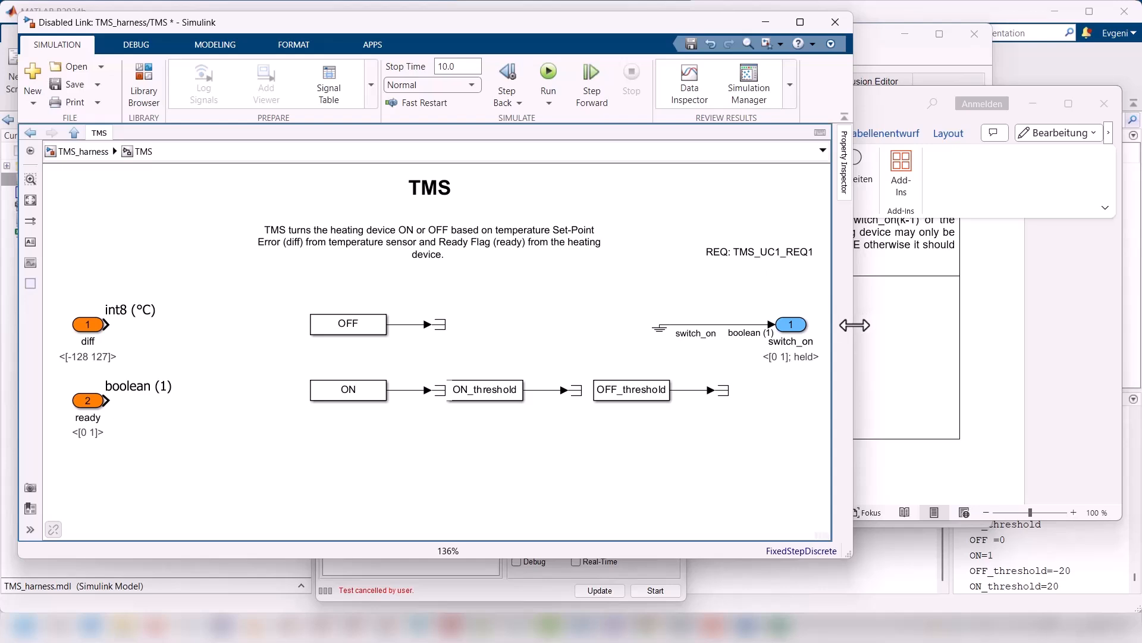
Step: Arrange the model beside the requirements document, extend the diff signal, and clear the constants from the middle, keeping ON_threshold below diff
mouse_move(853, 325)
mouse_down()
mouse_move(710, 302)
mouse_move(574, 302)
mouse_up()
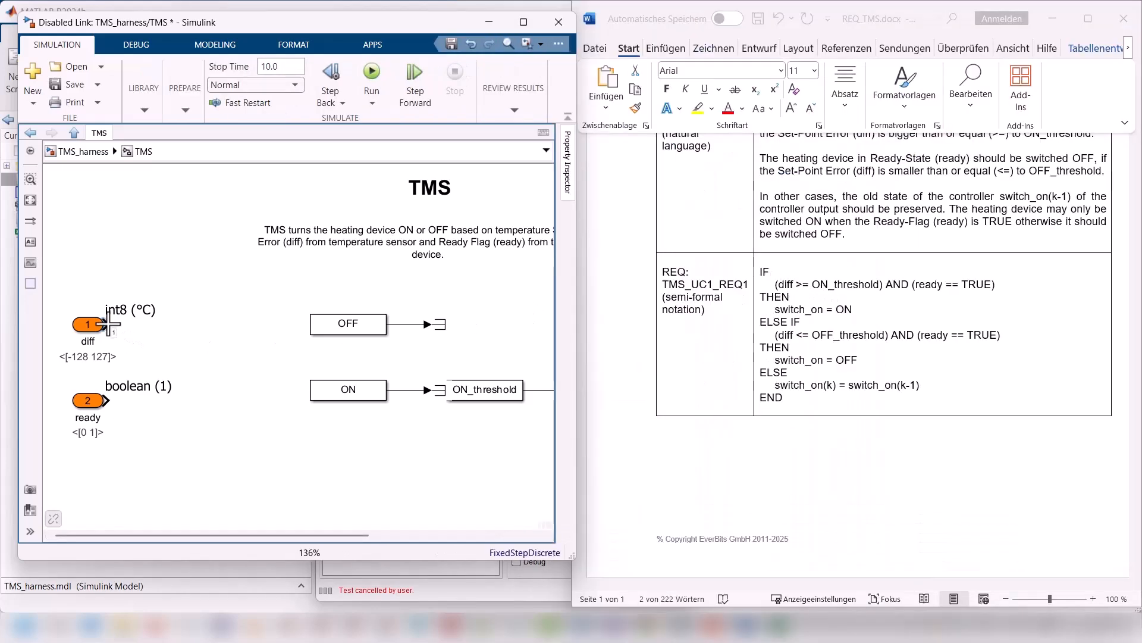
drag(109, 325, 208, 324)
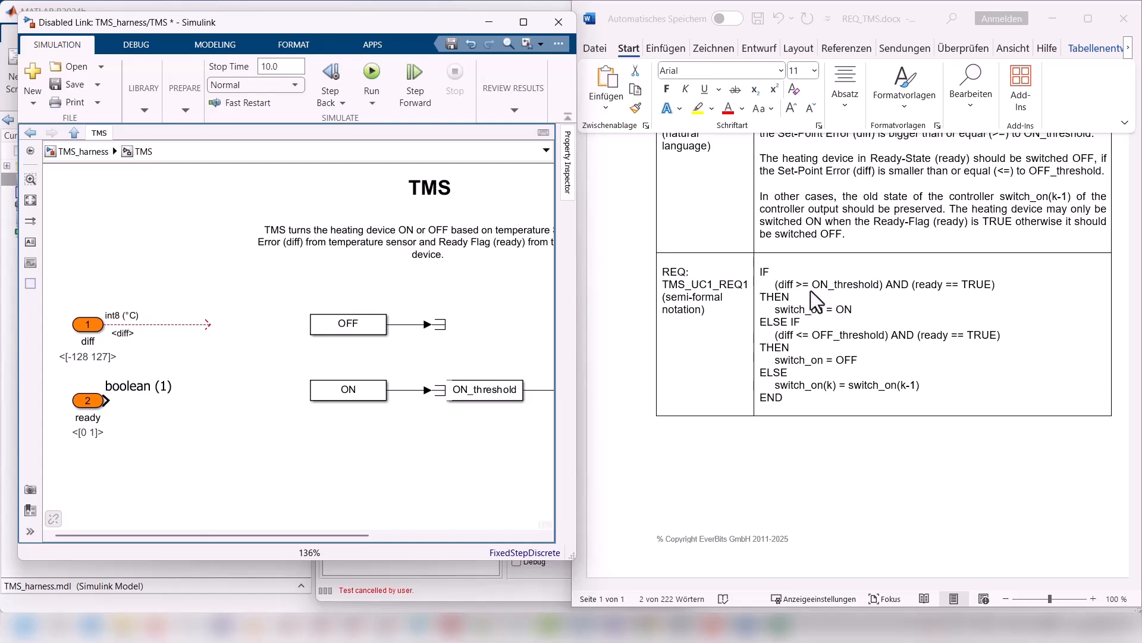
key(space)
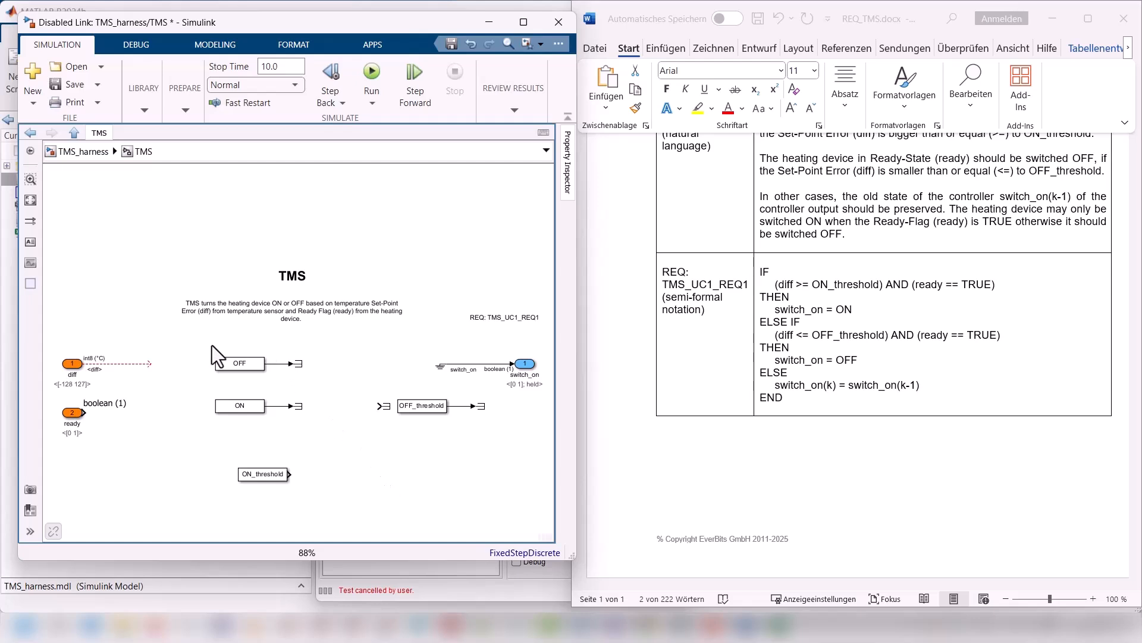
drag(191, 348, 420, 418)
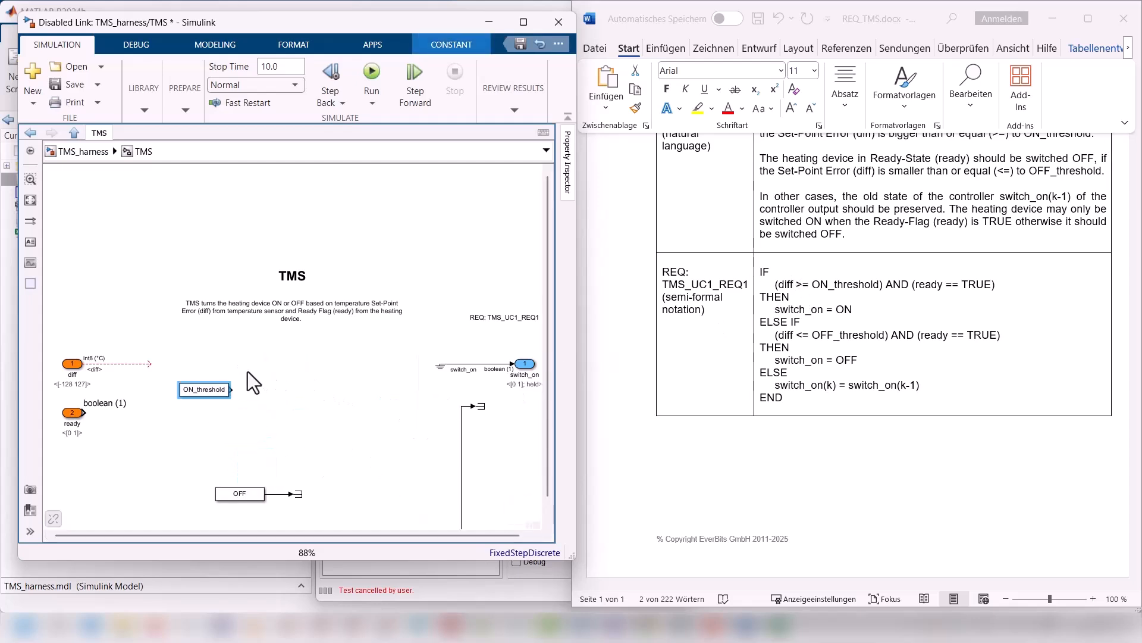
Step: Add a Relational Operator block beside the ON_threshold constant and set its operator to >=
double_click(272, 388)
text(rela)
click(277, 398)
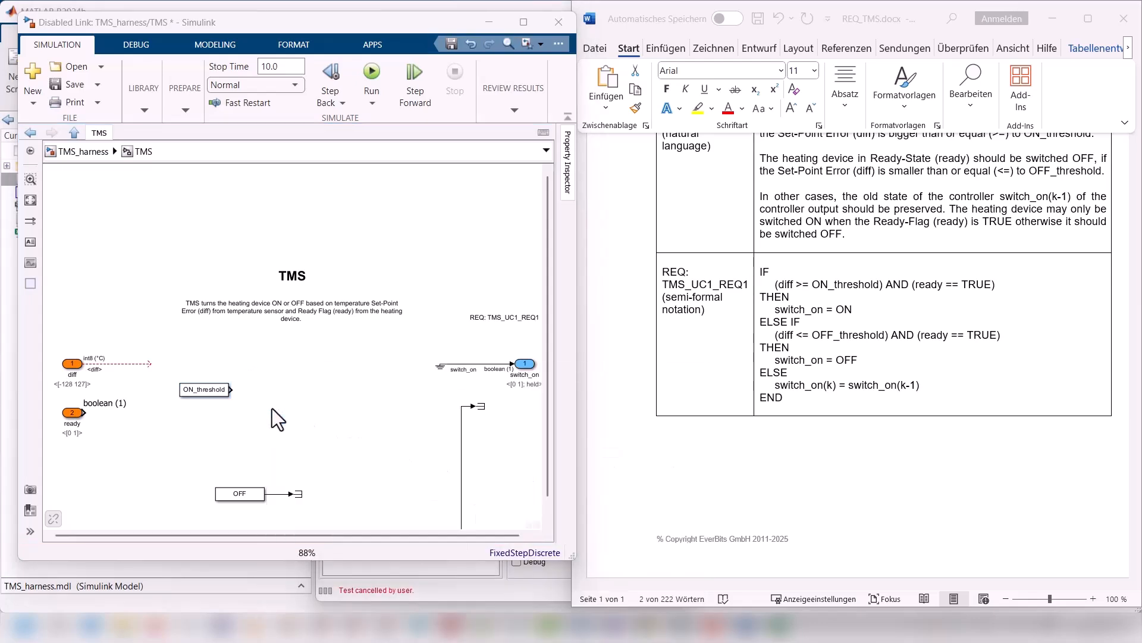
click(262, 361)
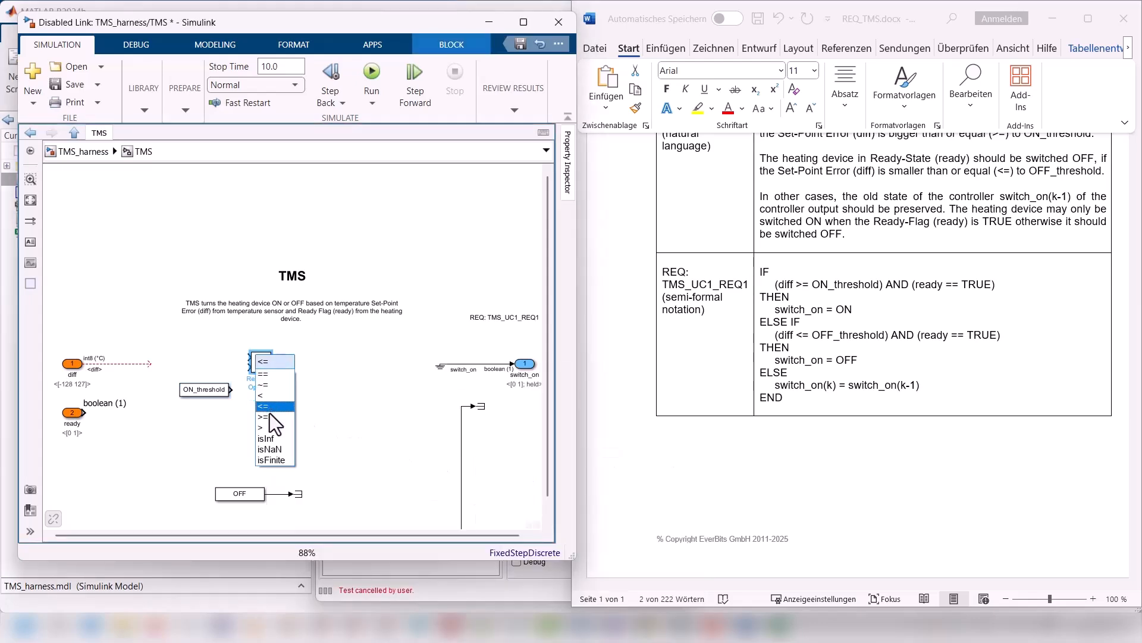
click(262, 416)
Step: Connect diff to the upper input and ON_threshold to the lower input of the >= operator, aligning the blocks
drag(262, 362, 228, 380)
click(274, 397)
drag(128, 350, 87, 351)
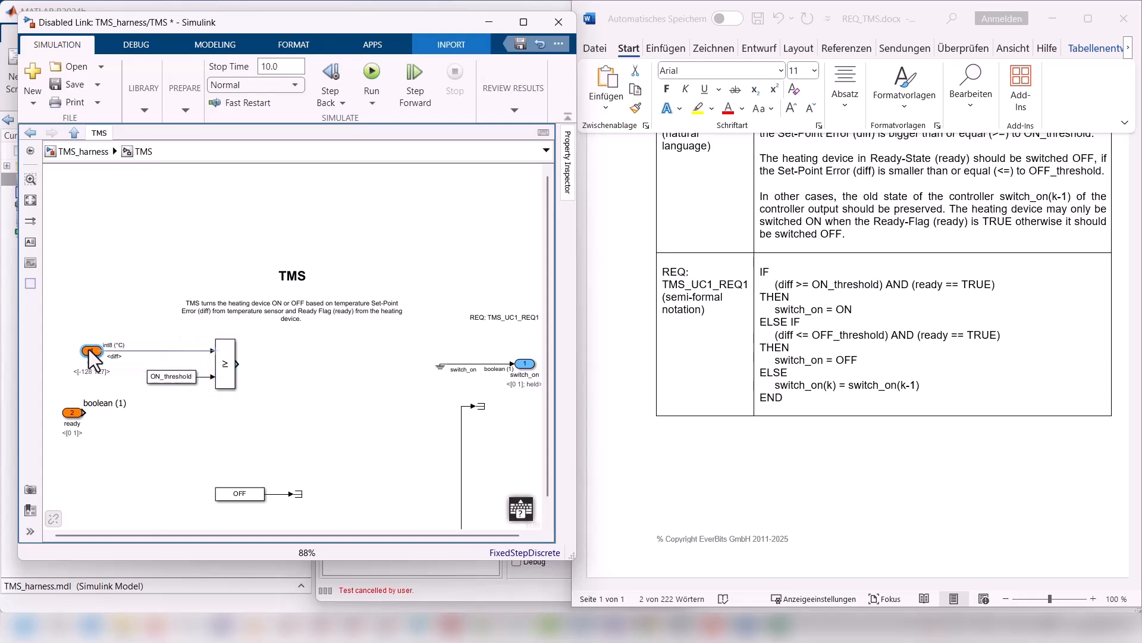
Step: Add a Switch block fed at its control input by the >= operator's output, and move the TMS title and description up
click(300, 408)
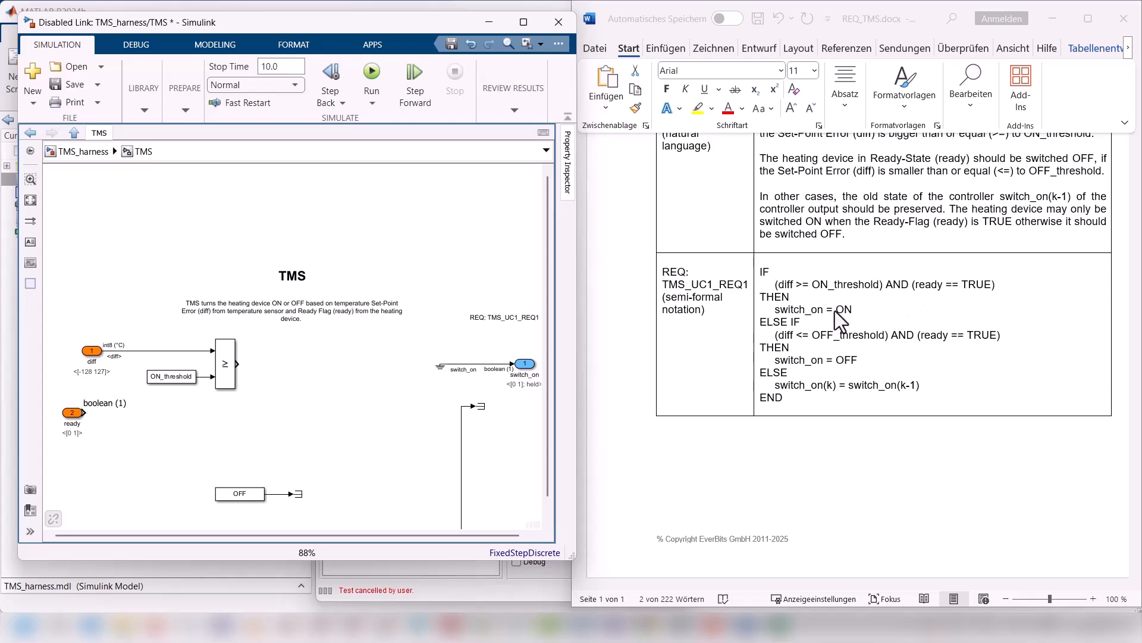
double_click(346, 410)
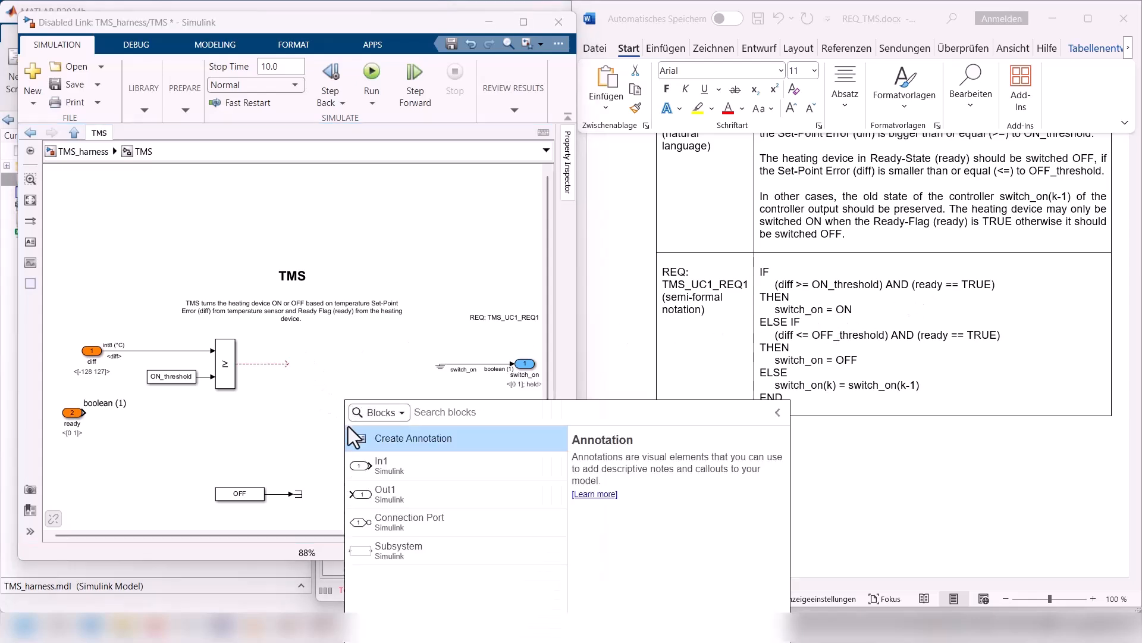
text(swi)
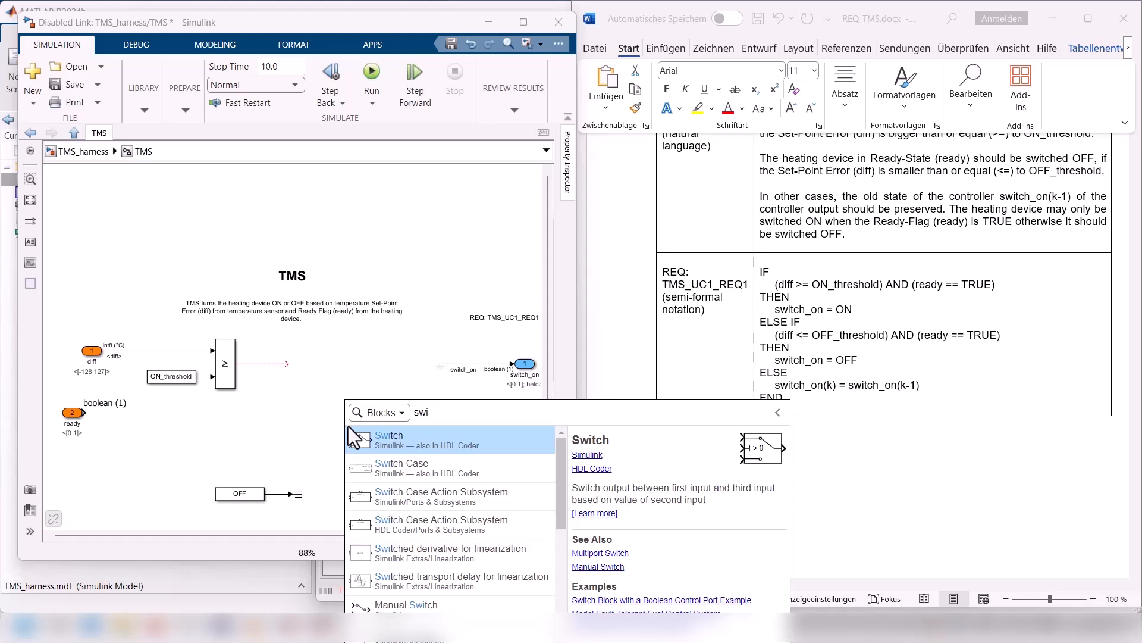
click(351, 450)
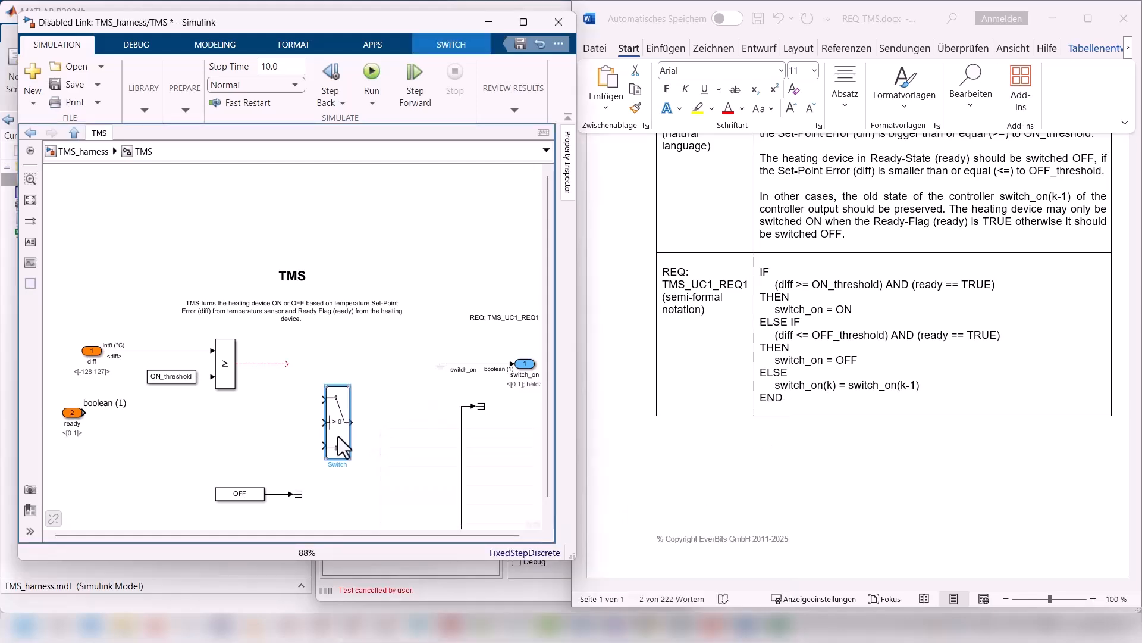
mouse_move(338, 448)
mouse_down()
mouse_move(321, 391)
mouse_move(302, 378)
mouse_up()
drag(293, 273, 292, 252)
drag(300, 310, 300, 288)
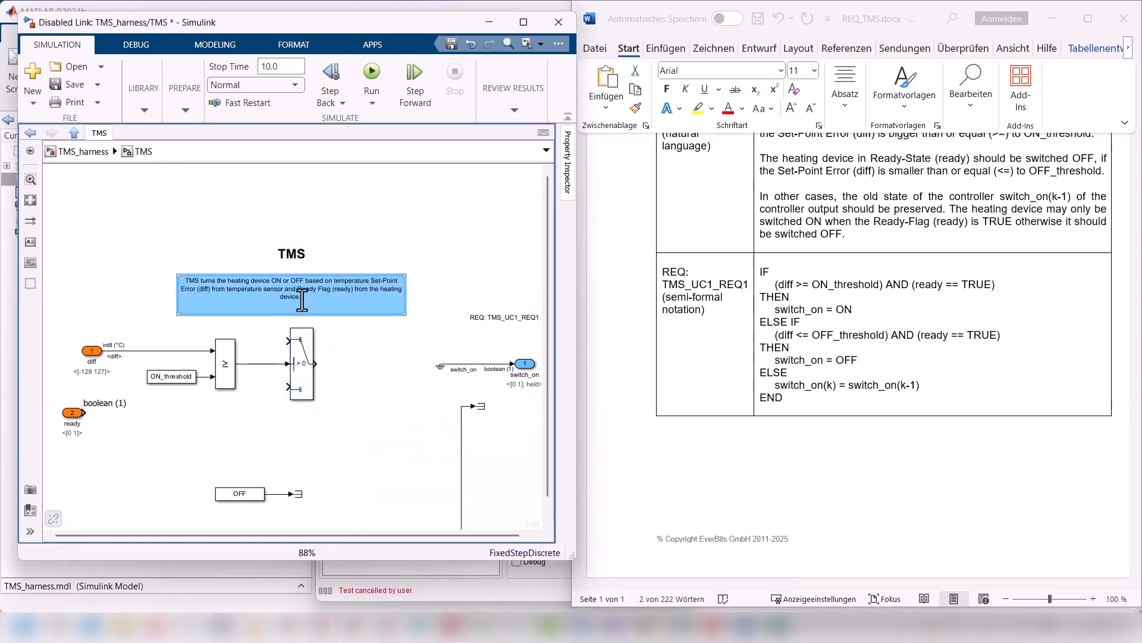
click(359, 395)
click(305, 392)
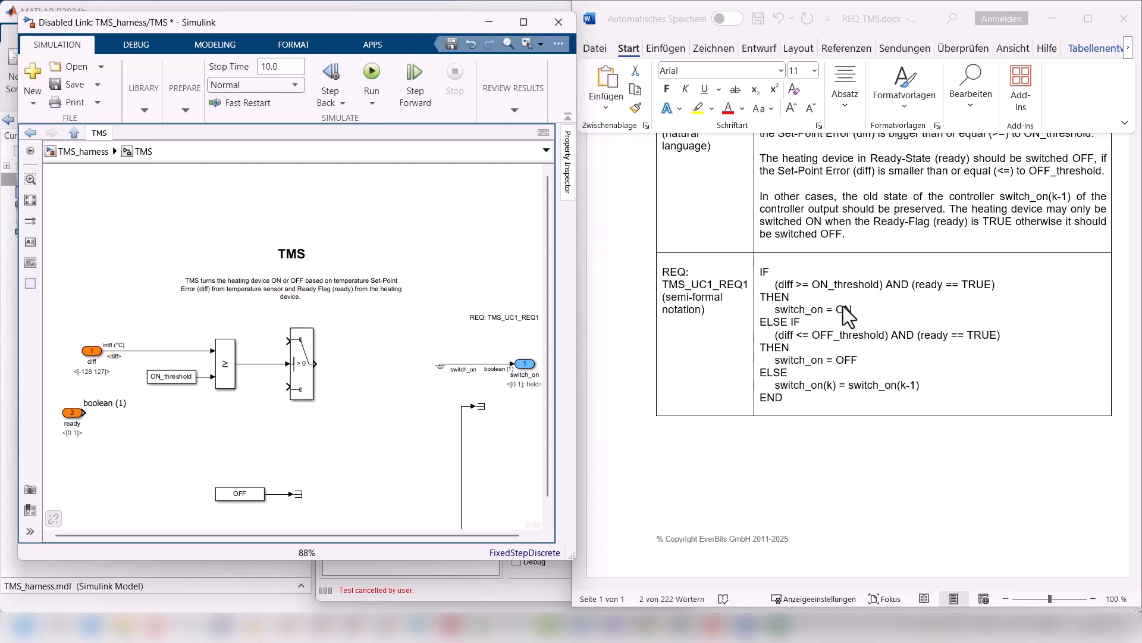
Step: Connect the ON constant to the Switch's upper input and draw an open signal line out of its lower input
scroll(357, 488, down, 1)
drag(302, 354, 354, 354)
drag(256, 513, 305, 317)
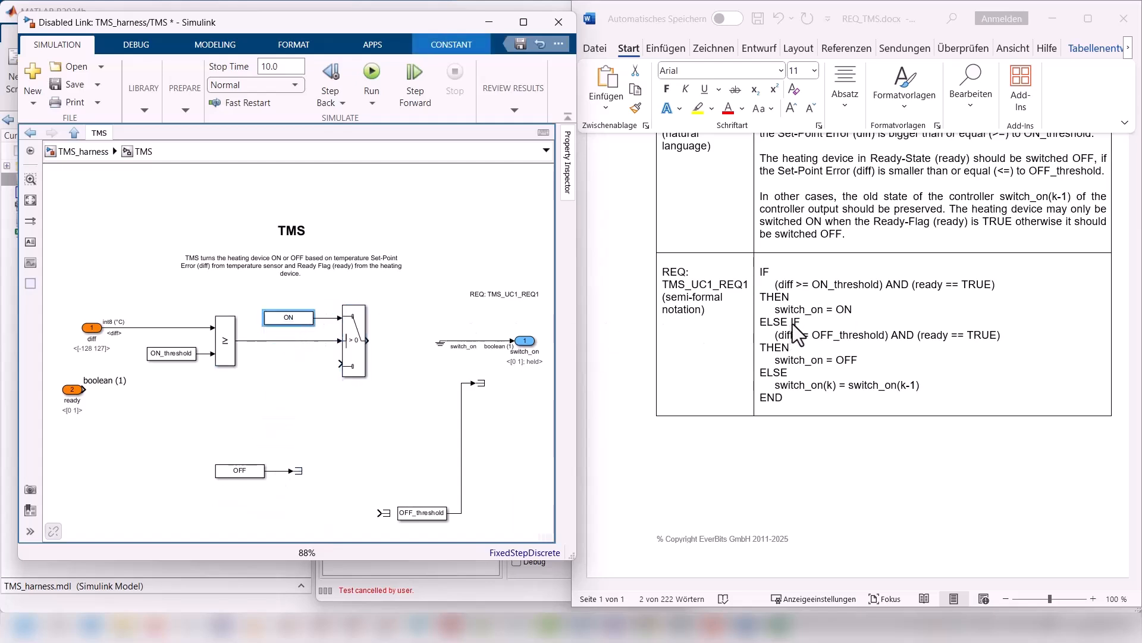
mouse_move(341, 364)
mouse_down()
mouse_move(307, 364)
mouse_move(289, 387)
mouse_up()
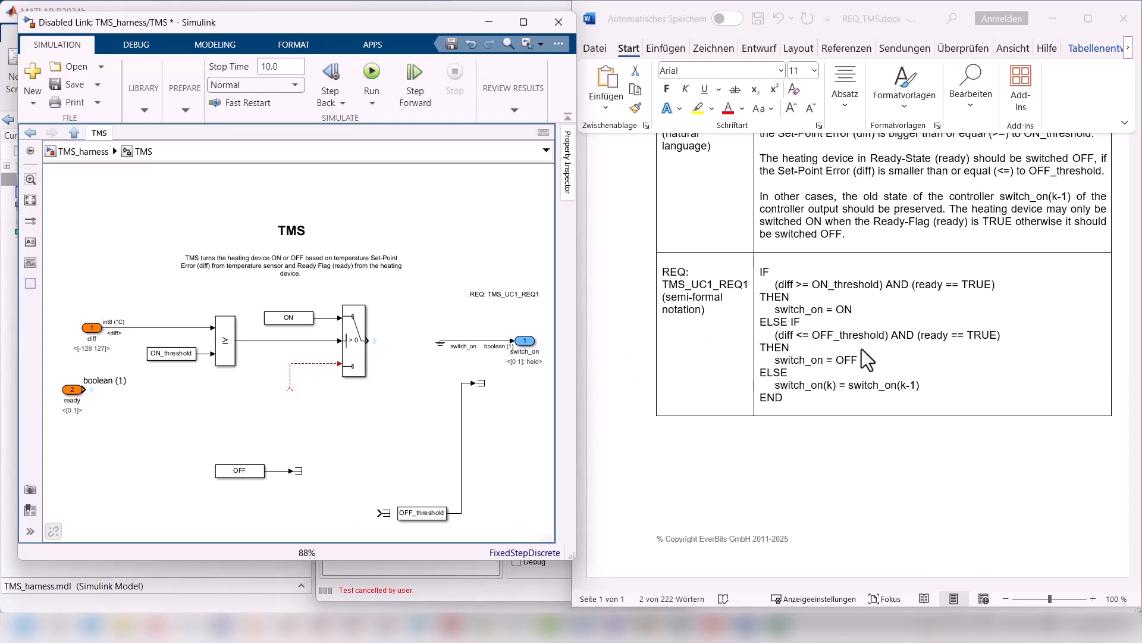
Step: Copy the >= operator below the original, set the copy to <=, and branch diff into its upper input
drag(225, 396, 226, 428)
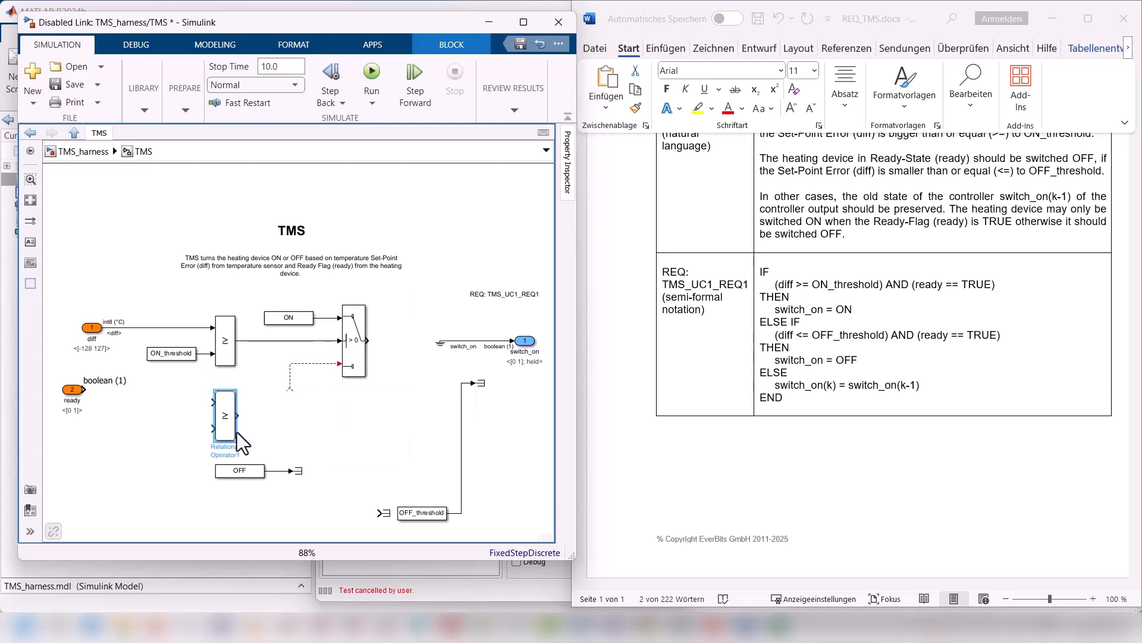
click(235, 431)
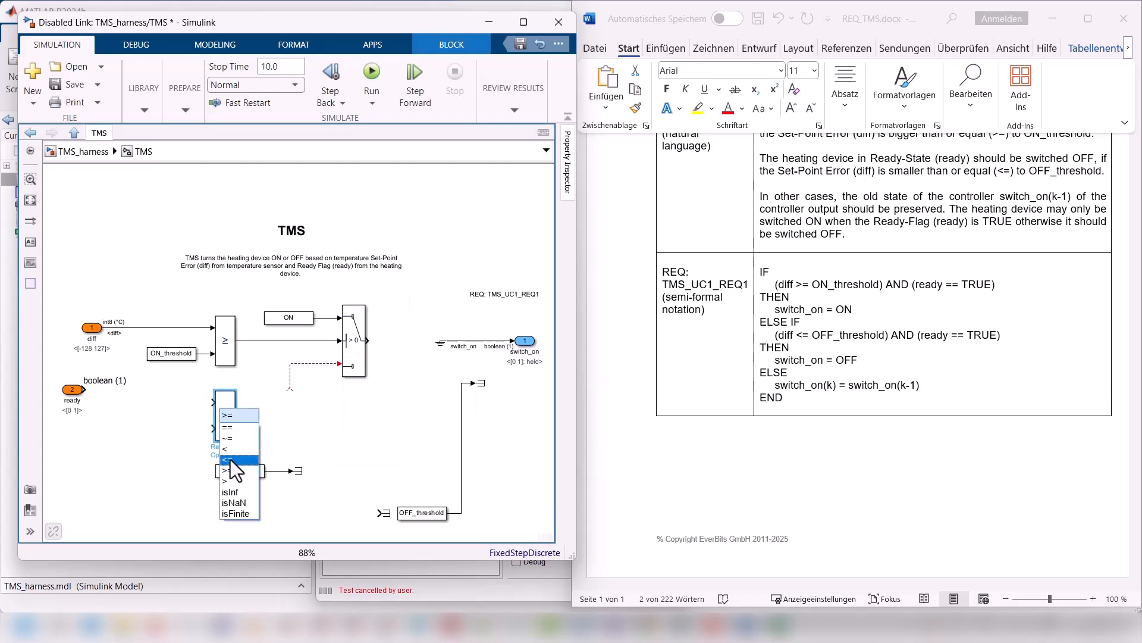
click(230, 459)
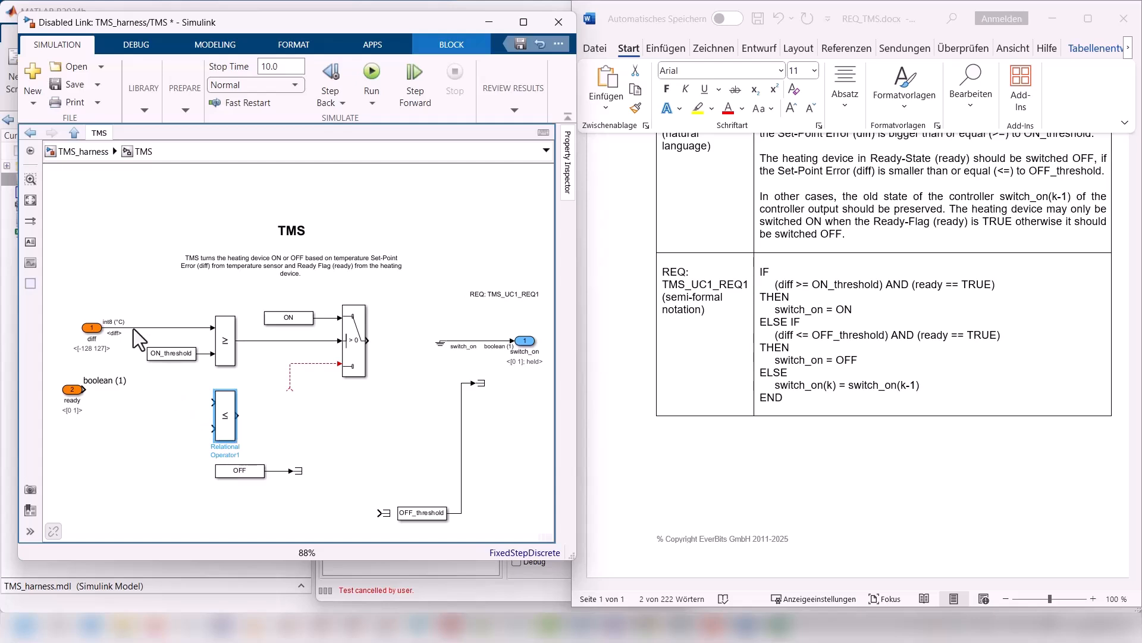
mouse_move(133, 328)
mouse_down()
mouse_move(133, 375)
mouse_move(213, 402)
mouse_up()
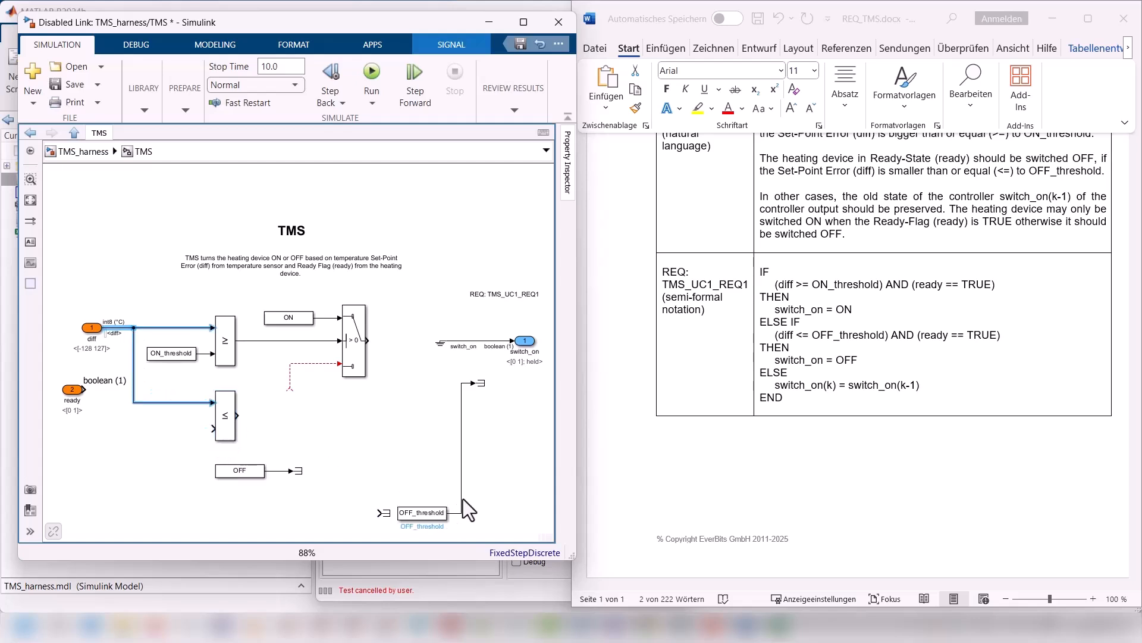
Step: Delete the terminator on OFF_threshold and connect that constant to the lower input of the <= operator
click(480, 383)
key(Delete)
drag(430, 513, 179, 429)
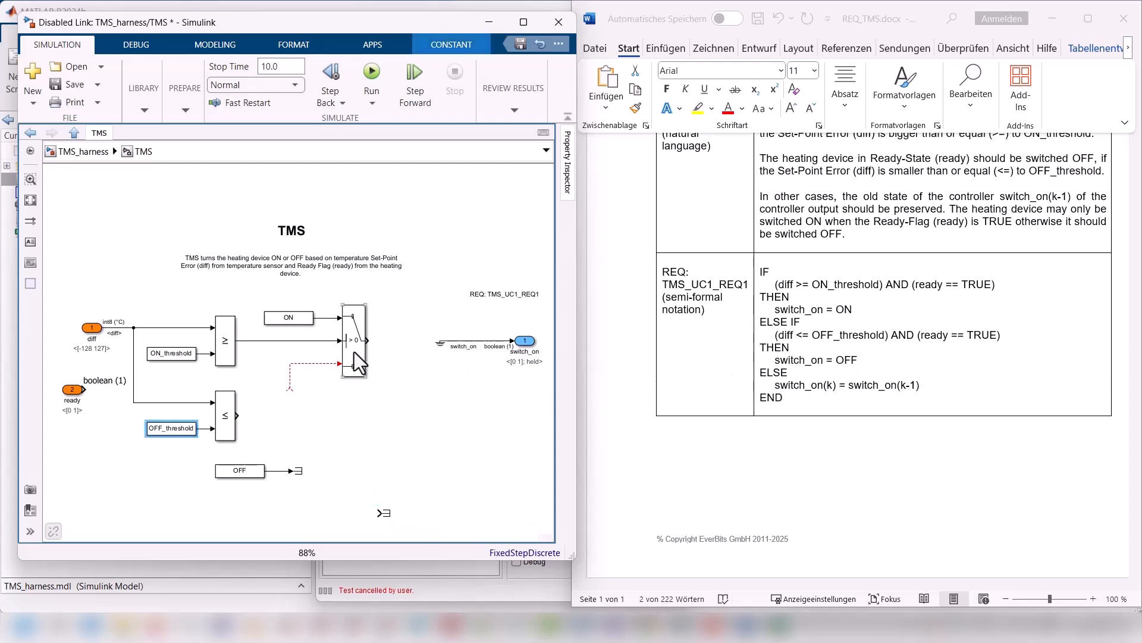
Step: Copy the Switch, wire the <= output to its control input and OFF to its upper input, and feed its output into the first Switch
drag(354, 352, 312, 429)
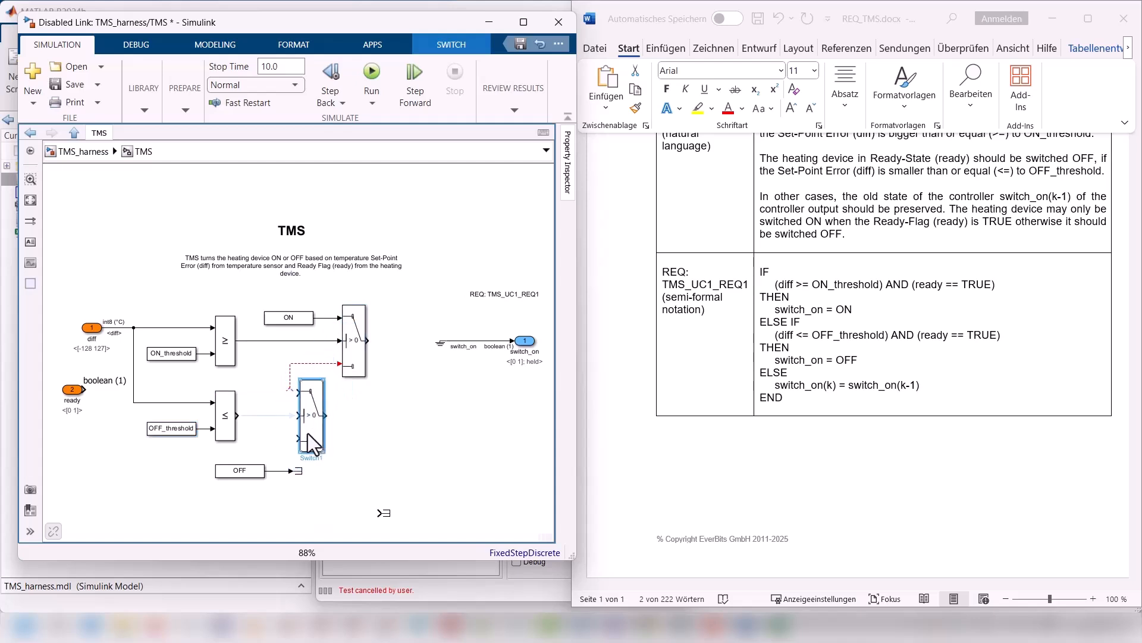
click(283, 416)
drag(249, 468, 264, 391)
drag(318, 439, 337, 440)
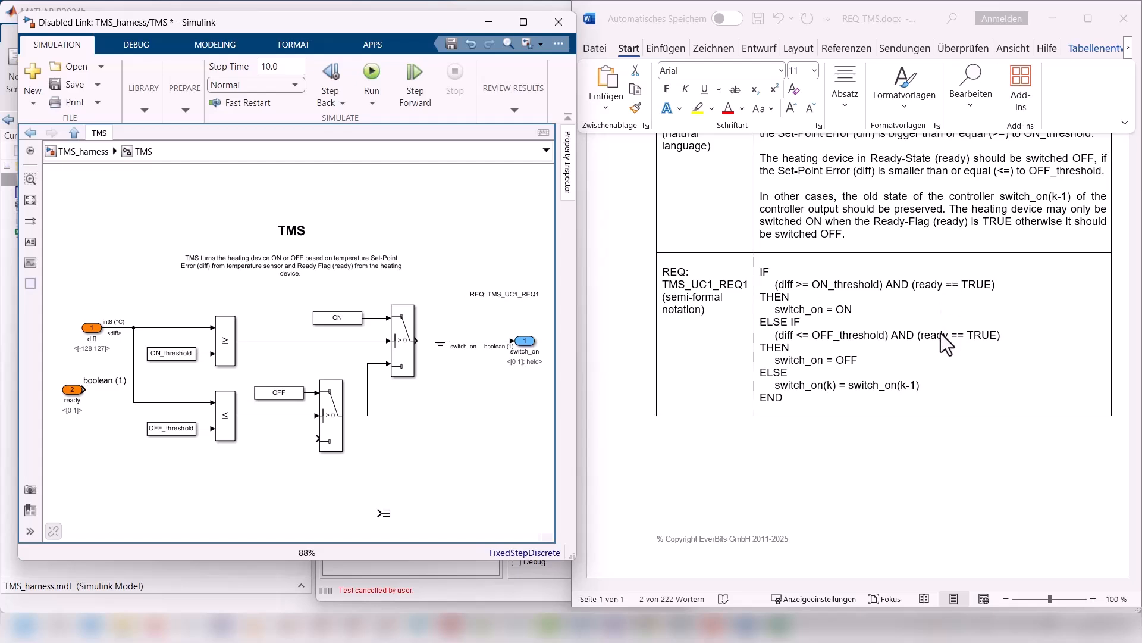
Step: Move the ready inport below the switches, add an AND Logical Operator block, and connect ready to its lower input
drag(68, 387, 300, 483)
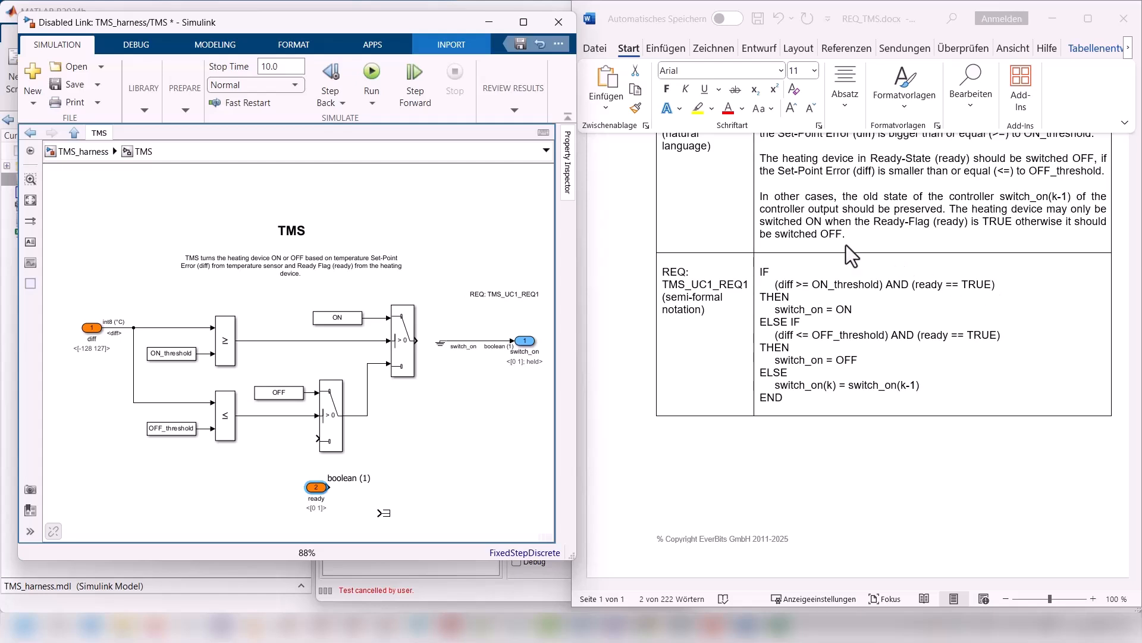
scroll(851, 241, up, 3)
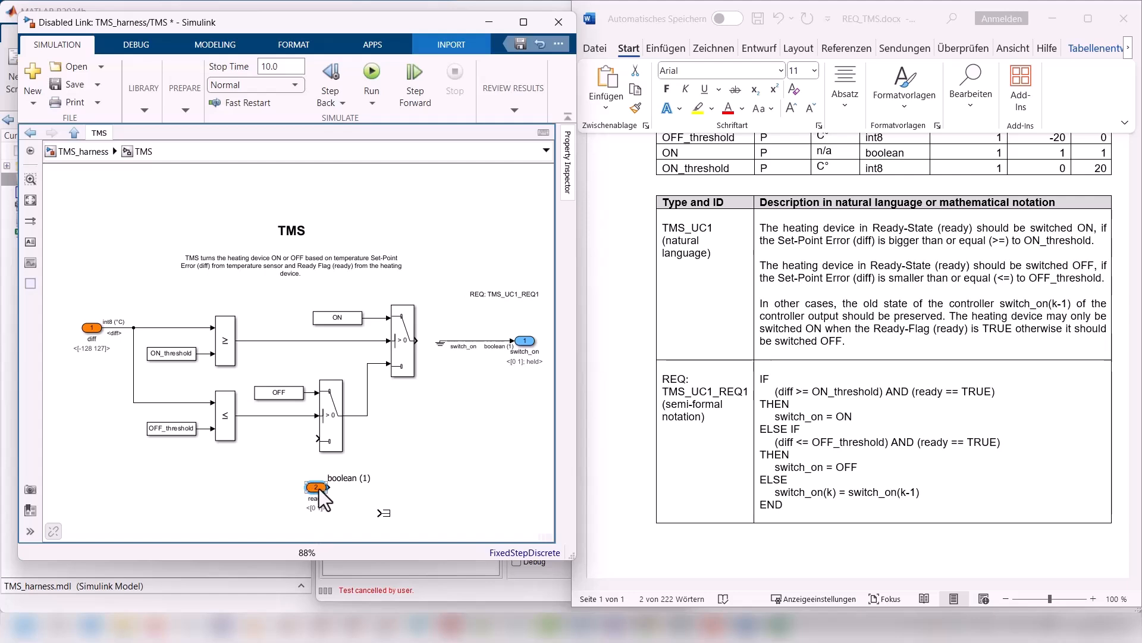
double_click(452, 483)
text(lo)
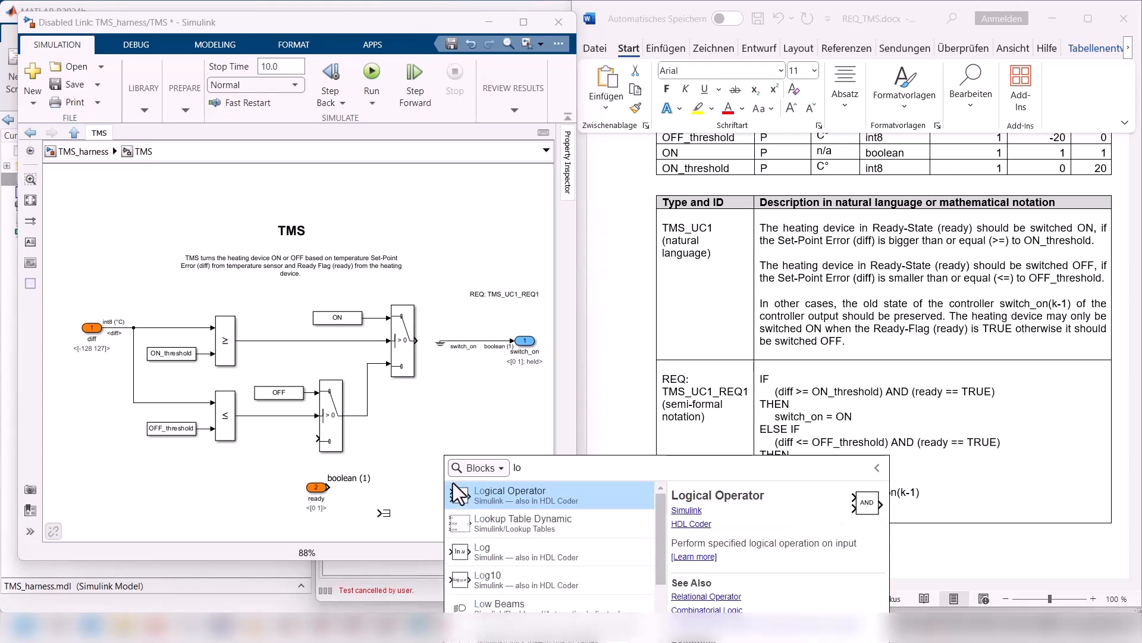
click(453, 483)
drag(329, 486, 481, 454)
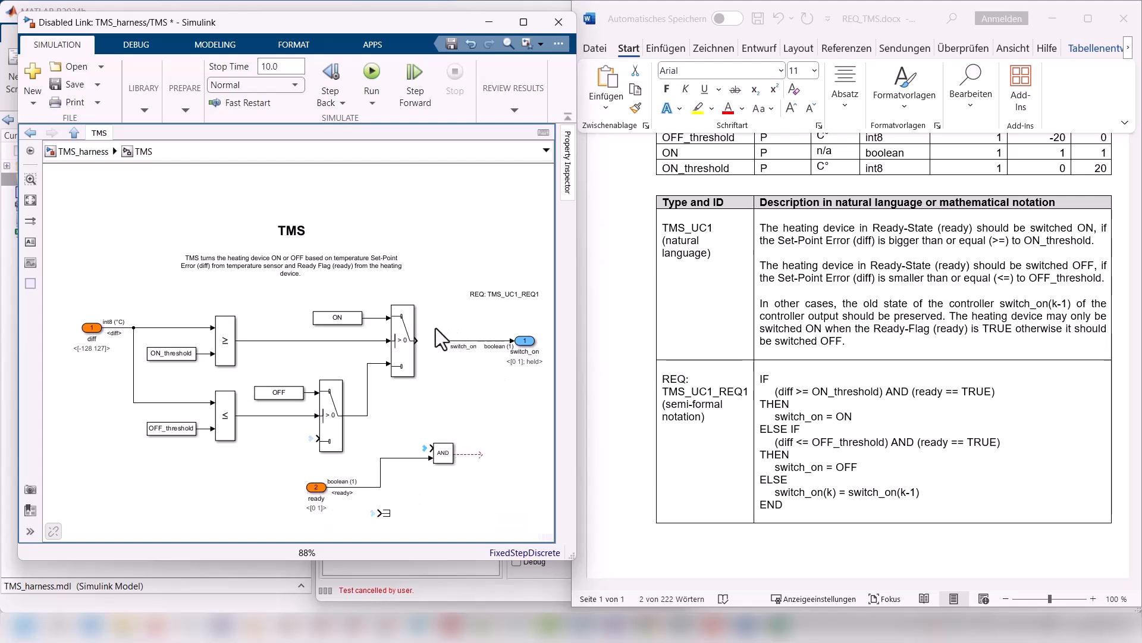
Step: Remove the ground from switch_on, connect the first Switch's output through the AND block to that outport, and align the blocks
drag(434, 327, 452, 351)
key(Delete)
drag(525, 341, 529, 455)
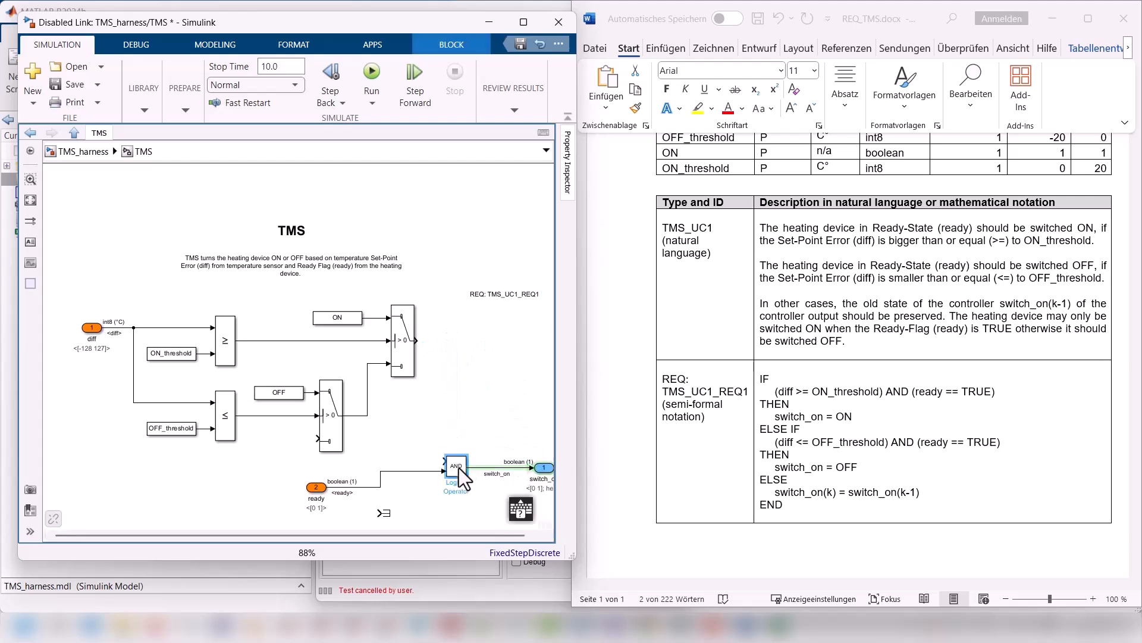
mouse_move(417, 340)
mouse_down()
mouse_move(445, 419)
mouse_move(445, 459)
mouse_up()
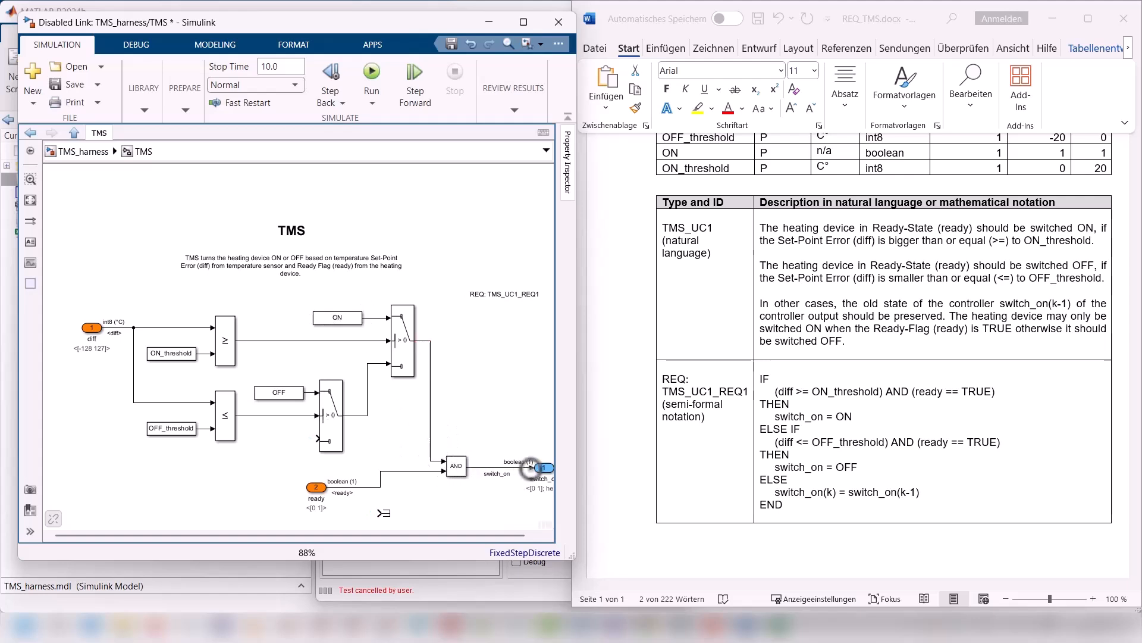
drag(548, 470, 441, 509)
drag(303, 486, 279, 496)
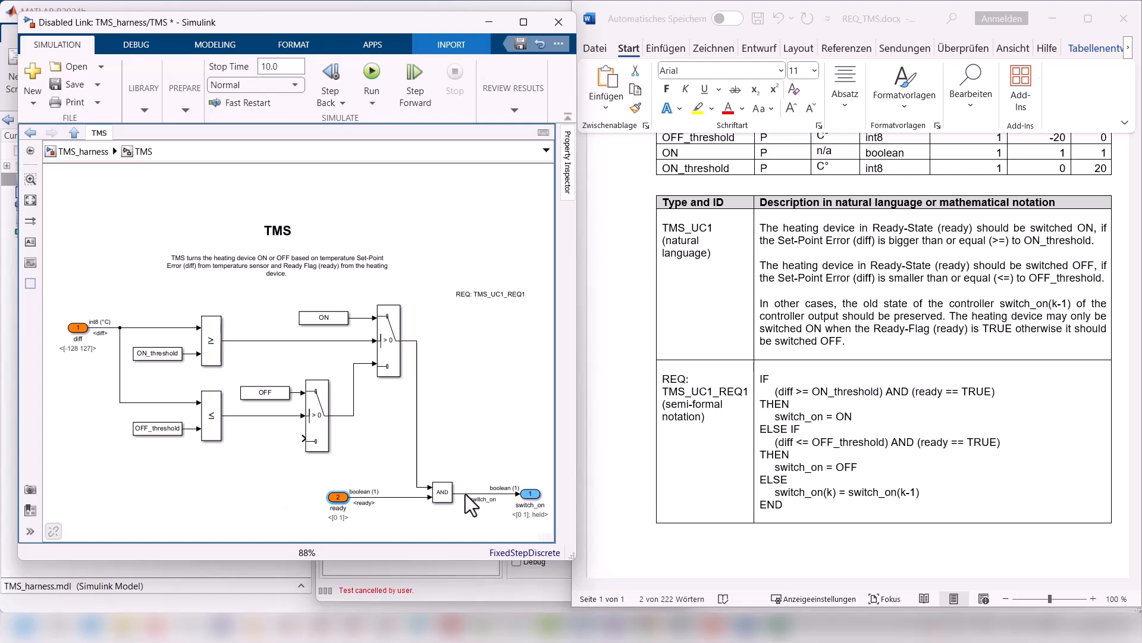
Step: Feed the switch_on signal back to the OFF Switch's lower input and insert a Unit Delay block in the feedback line
drag(465, 494, 375, 474)
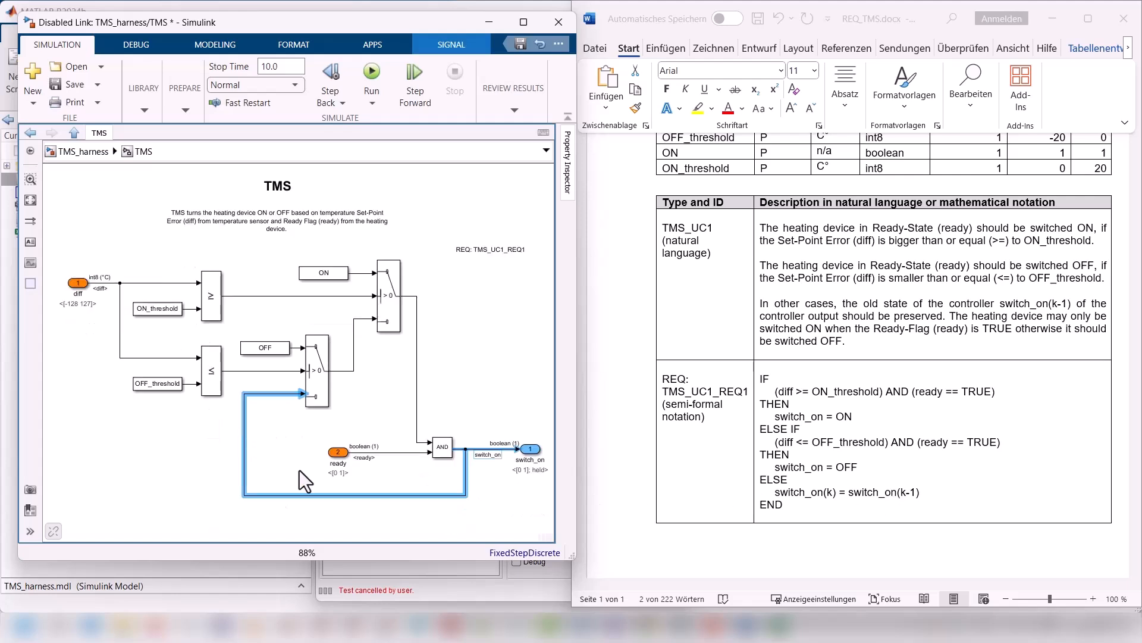
click(506, 462)
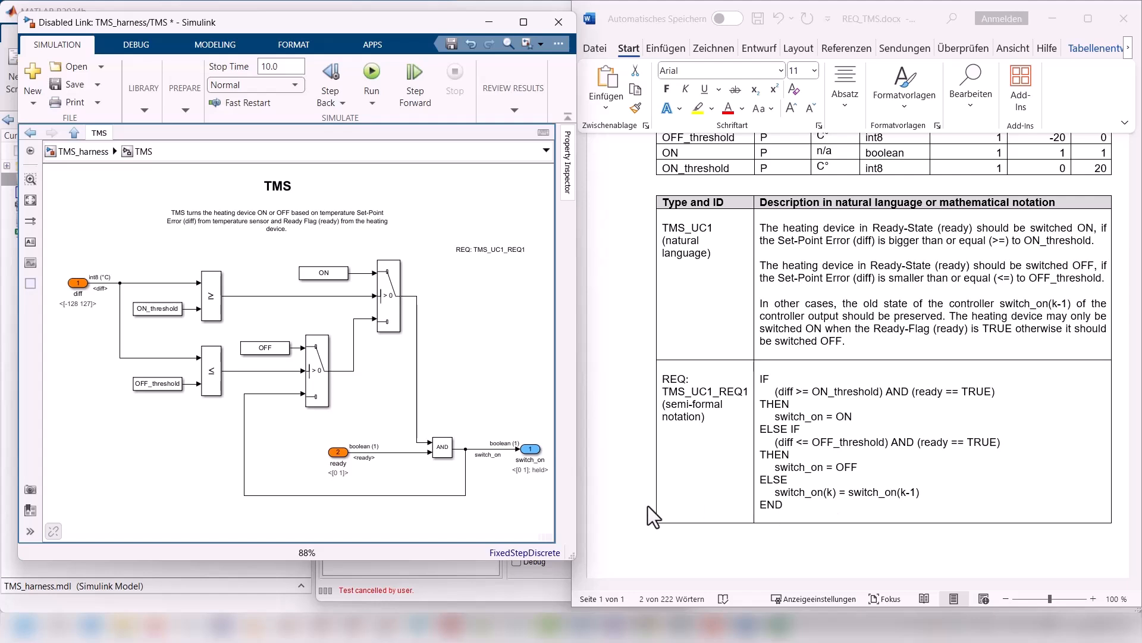
double_click(290, 517)
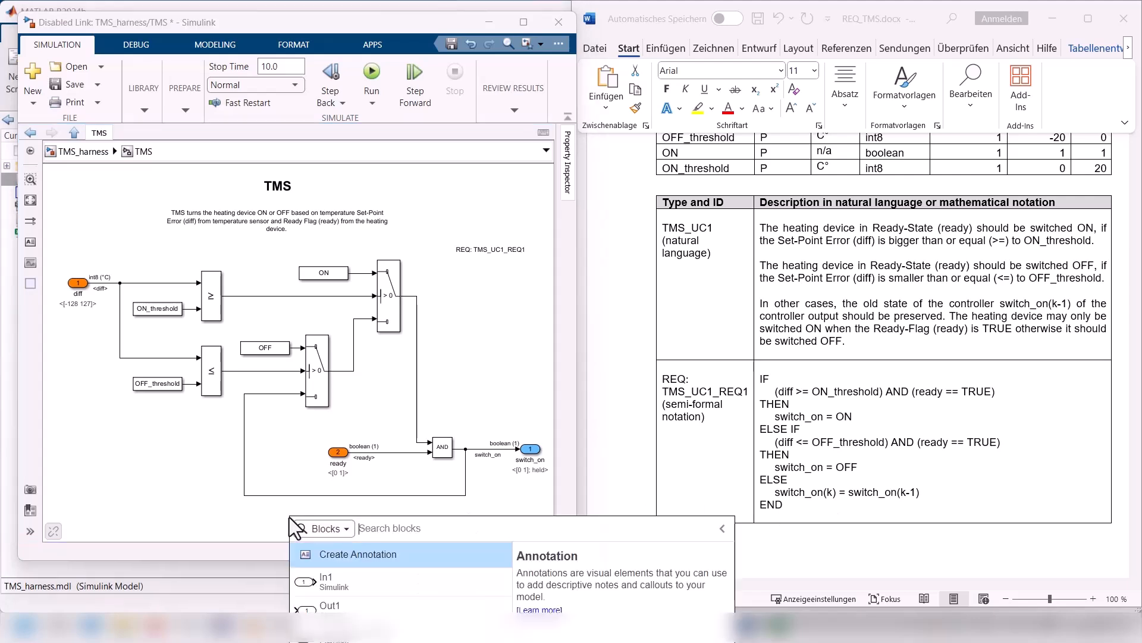
text(unit)
click(304, 554)
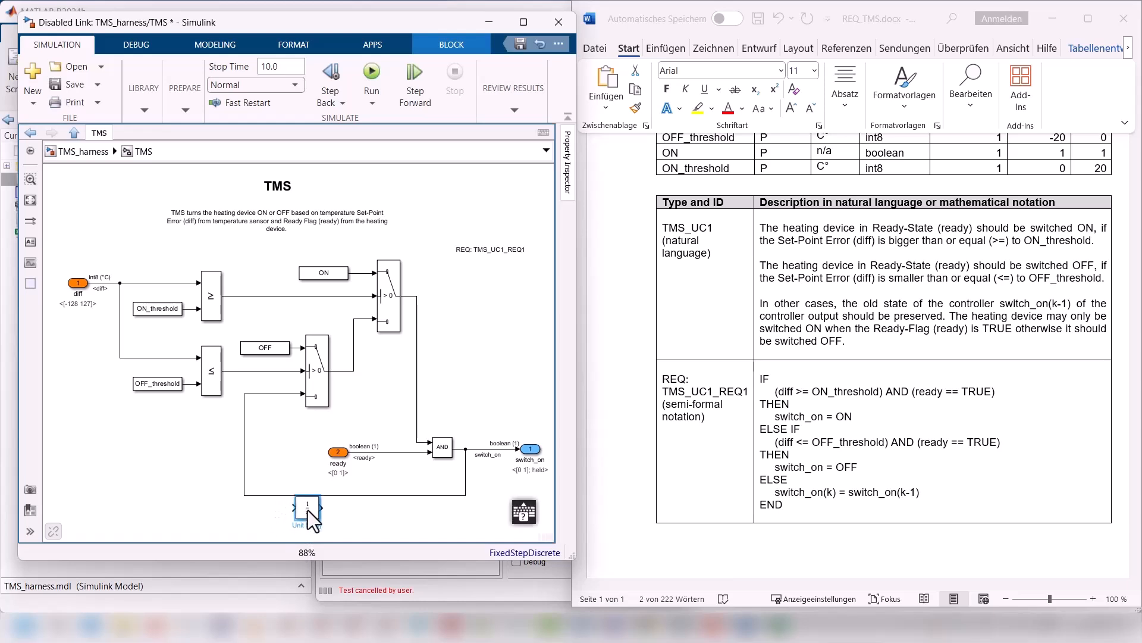
drag(308, 510, 327, 494)
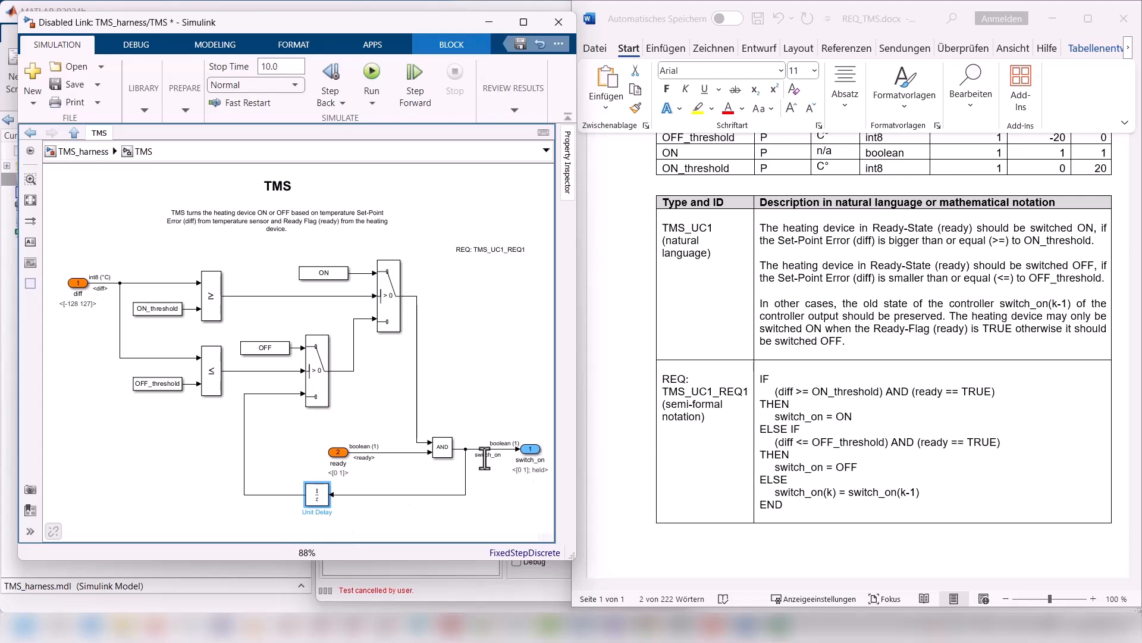
Step: Label the Unit Delay's input signal switch_on and its output signal switch_on_old, placing the labels beside the lines
double_click(355, 494)
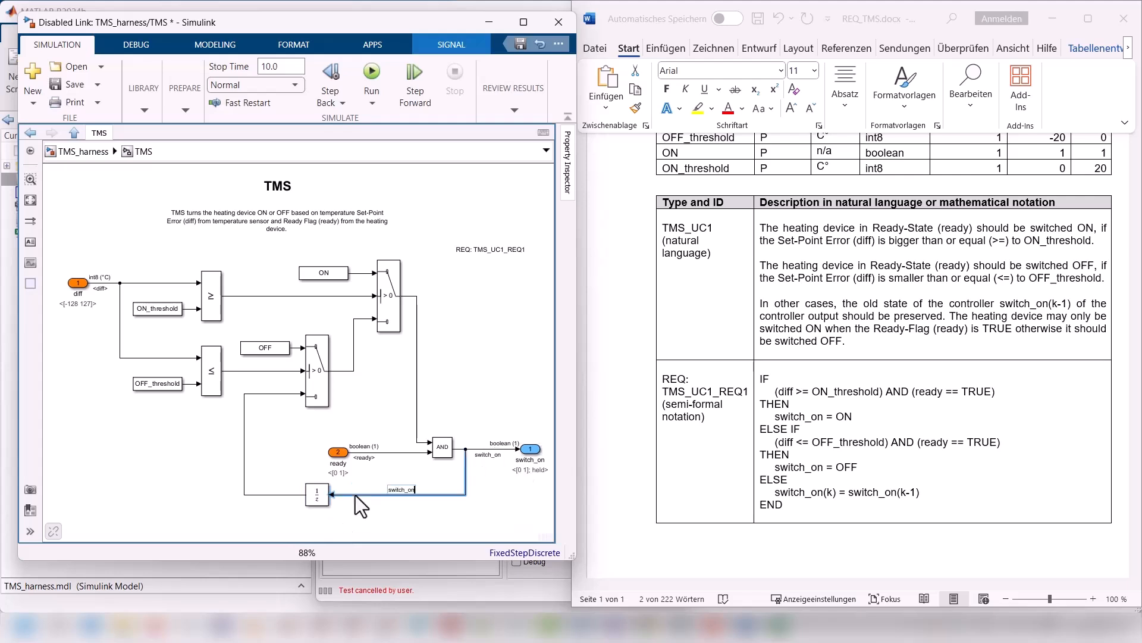
click(387, 511)
drag(403, 489, 359, 501)
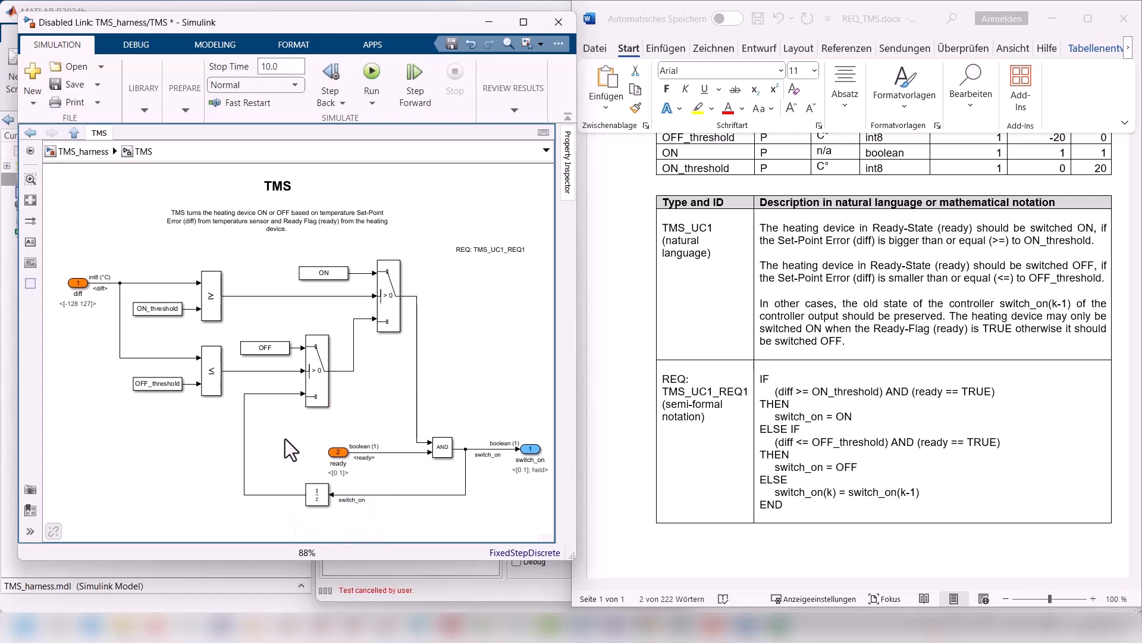
double_click(282, 395)
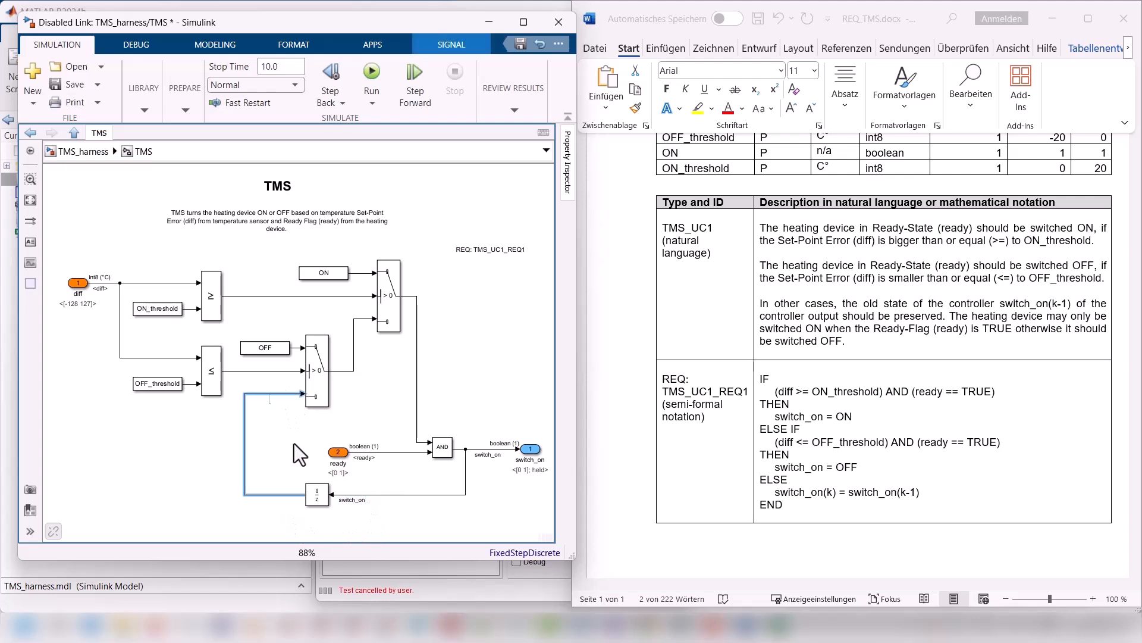
text(_old)
click(294, 446)
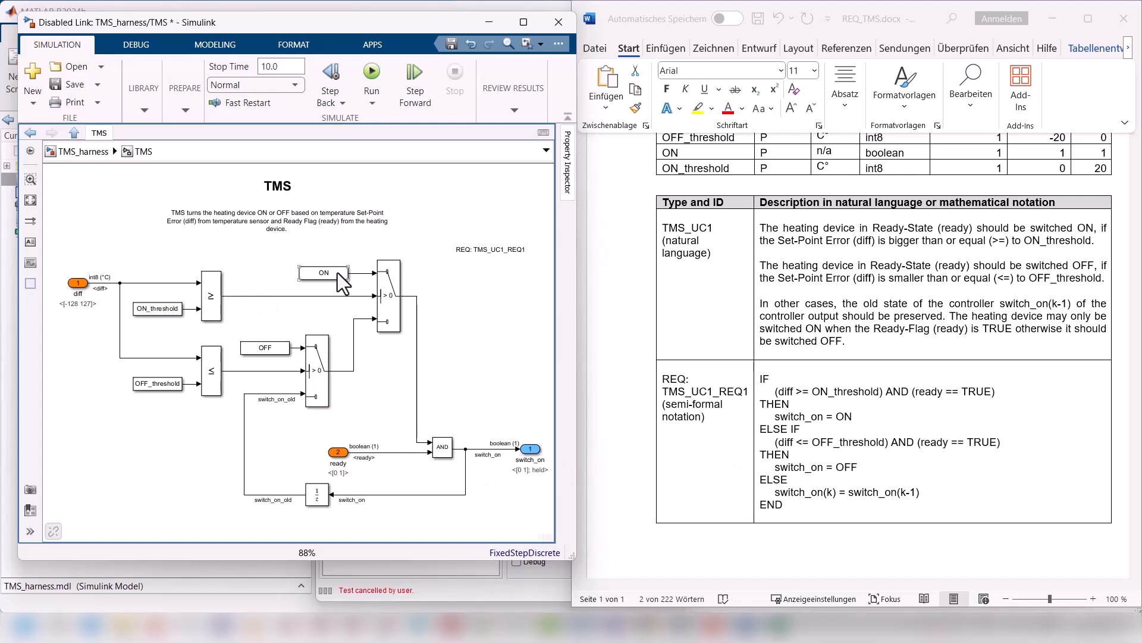
Step: Name the >= operator's output signal cold and the <= operator's output signal warm
double_click(233, 296)
text(cold)
click(274, 302)
click(221, 373)
click(170, 384)
drag(239, 380, 319, 377)
click(239, 296)
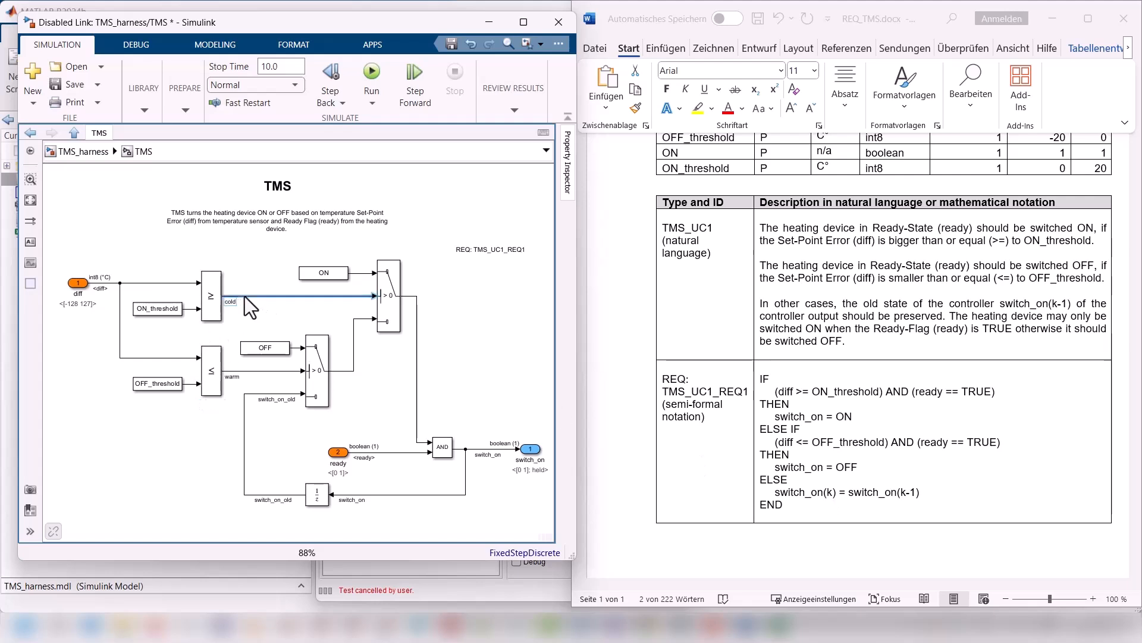
click(333, 273)
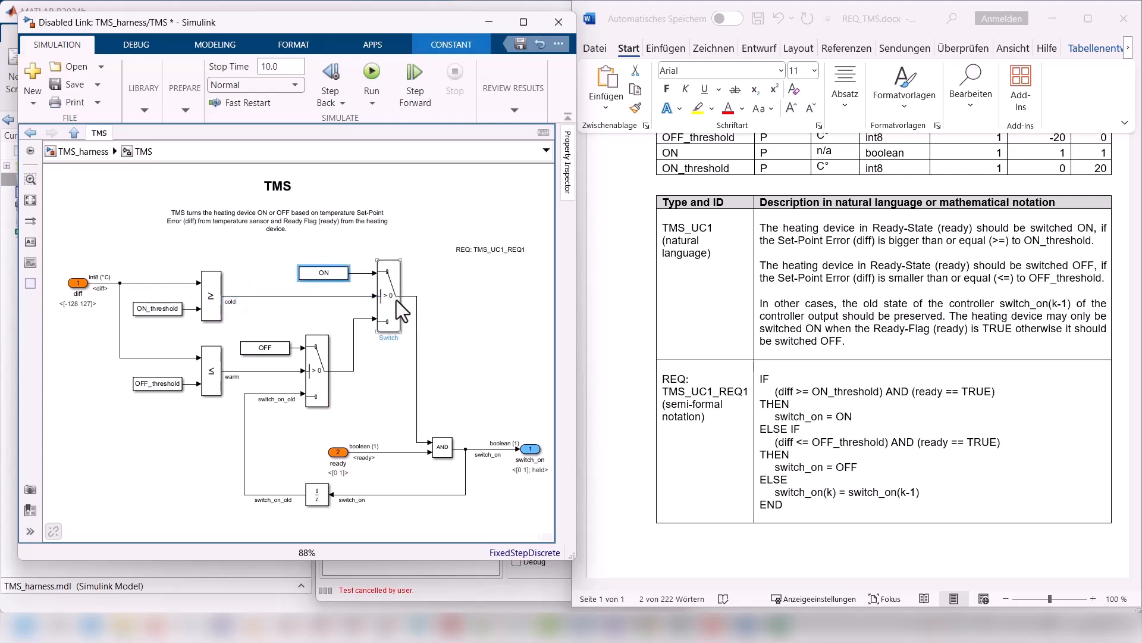
click(291, 296)
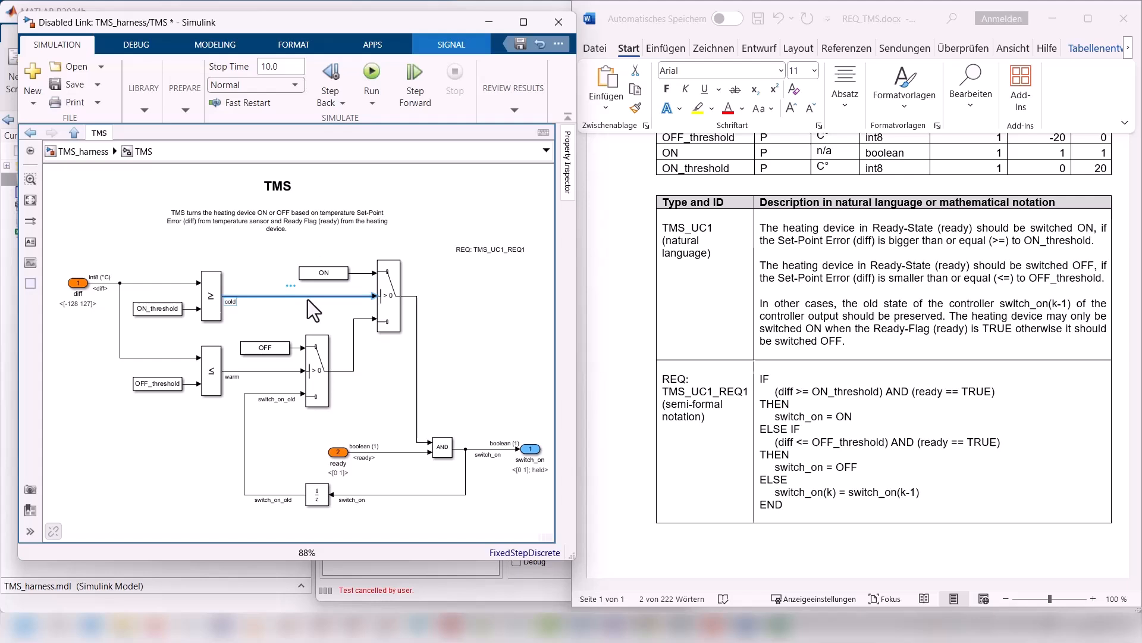
click(363, 319)
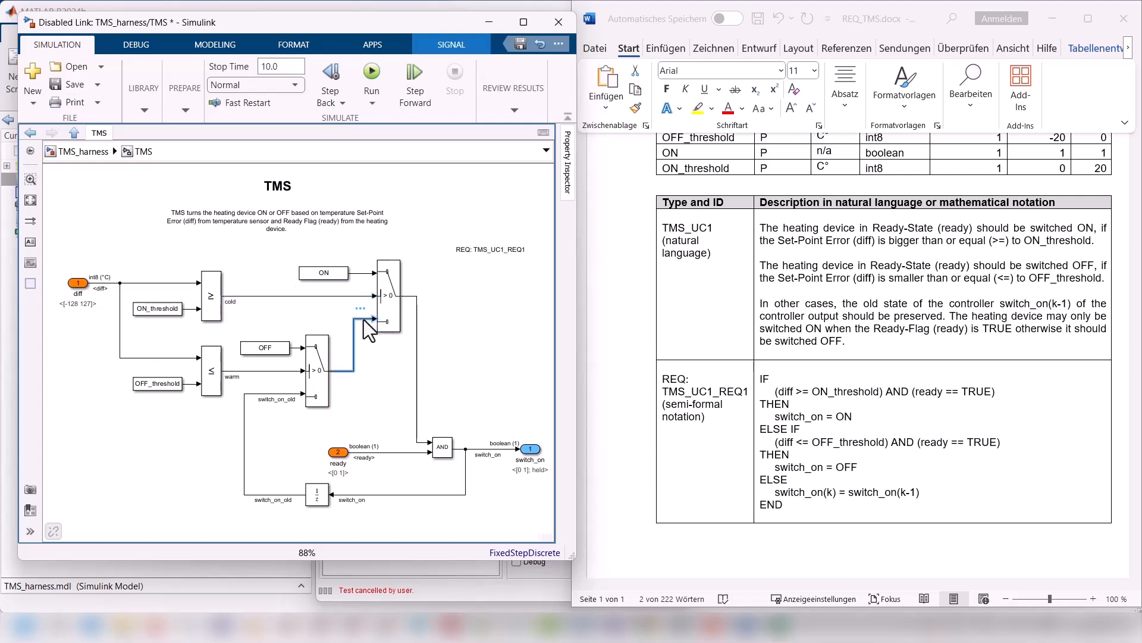
Step: Review the TMS comparison, Switch, feedback and ready signal logic against requirement TMS_UC1_REQ1
click(217, 385)
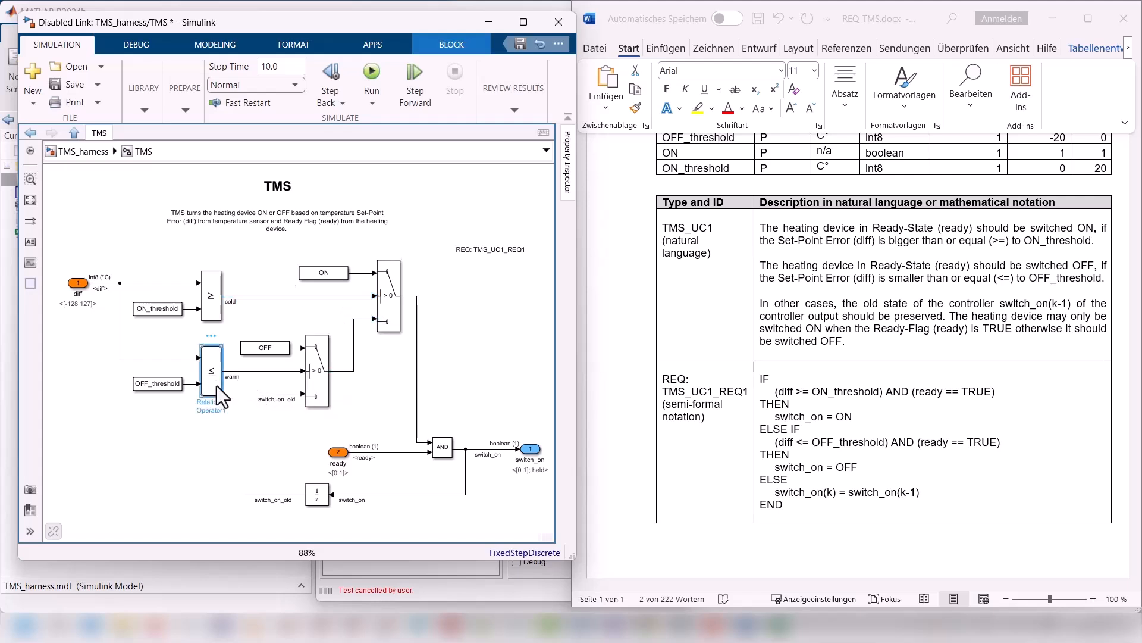
click(274, 350)
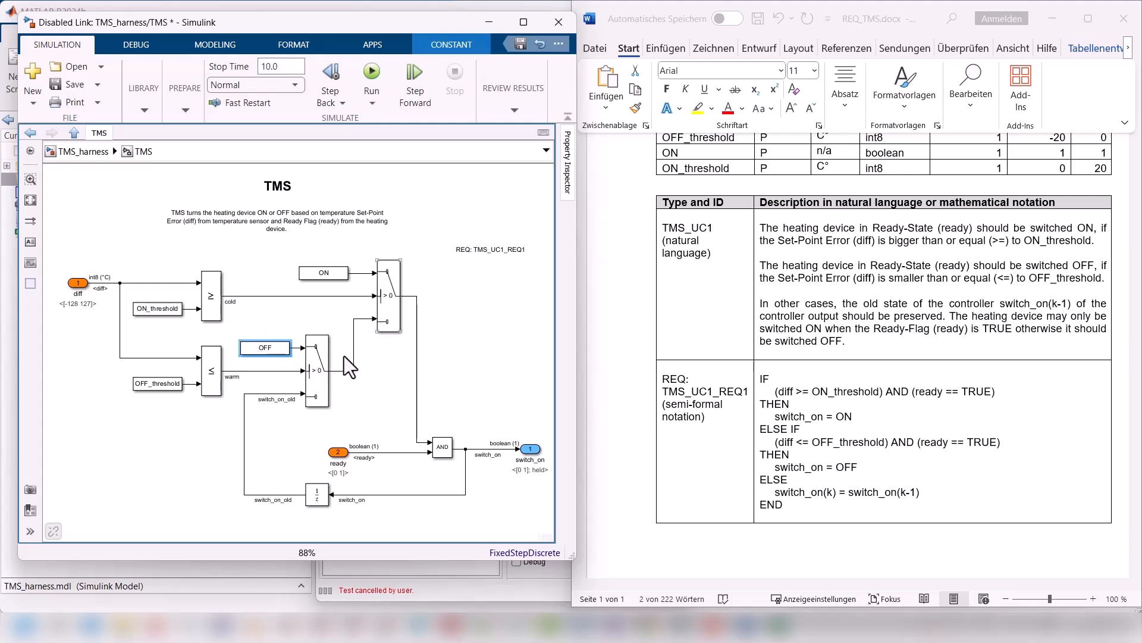
click(257, 371)
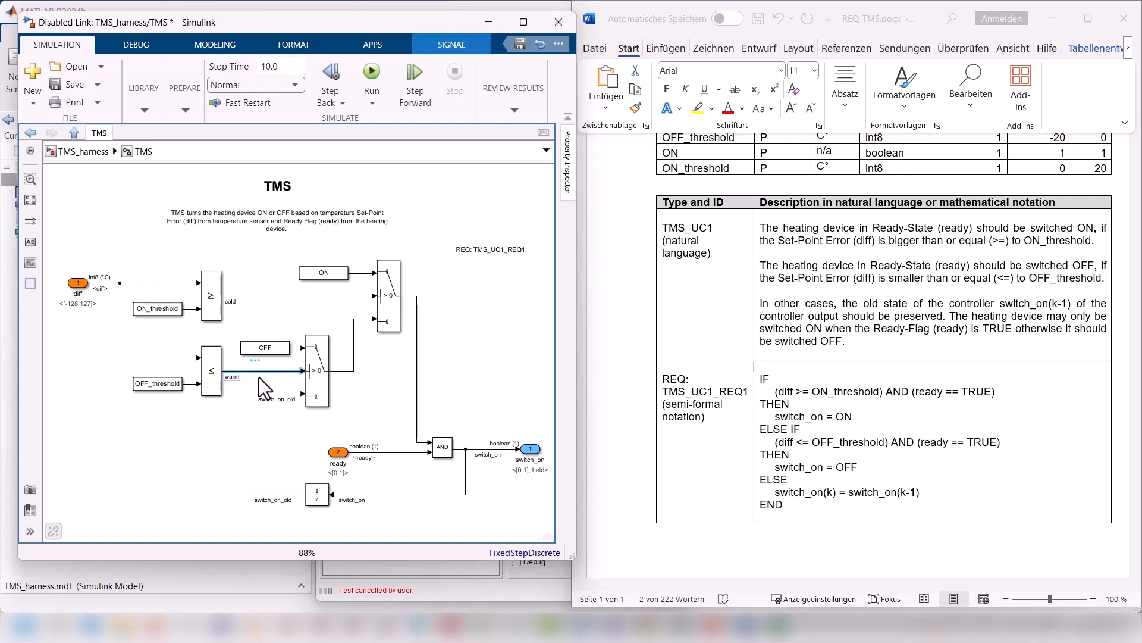
click(280, 394)
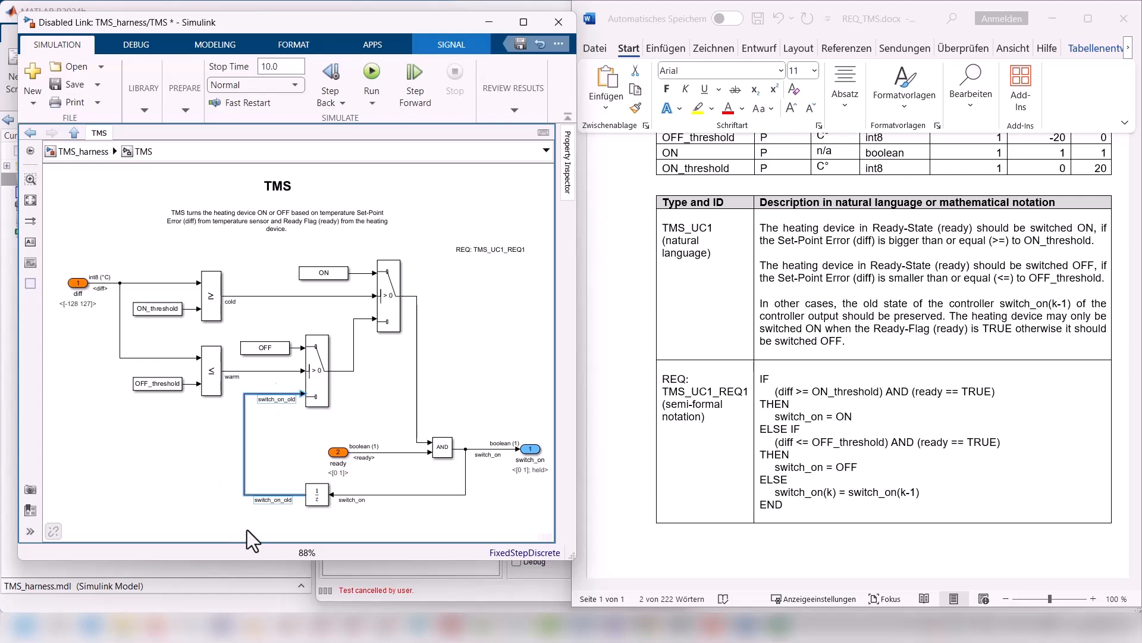
click(446, 493)
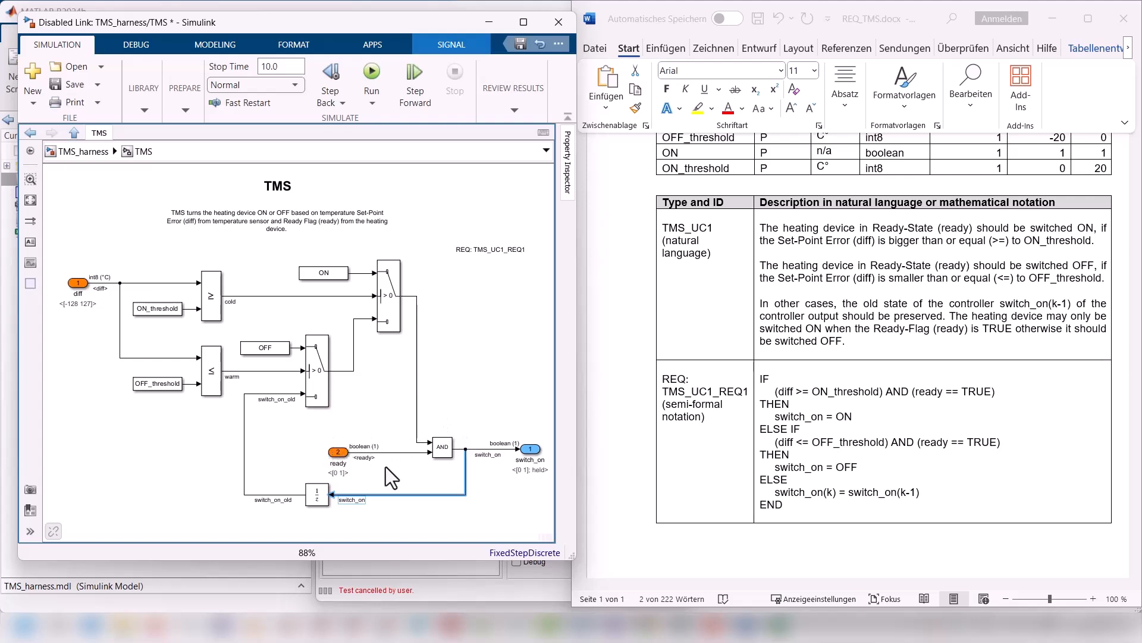
click(322, 391)
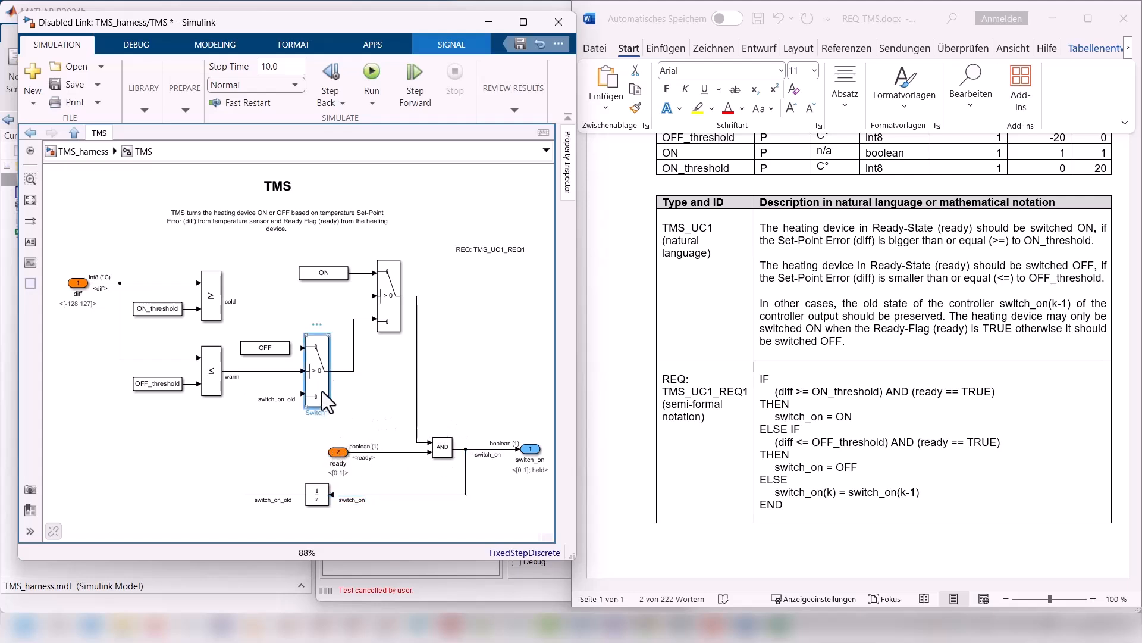
click(395, 316)
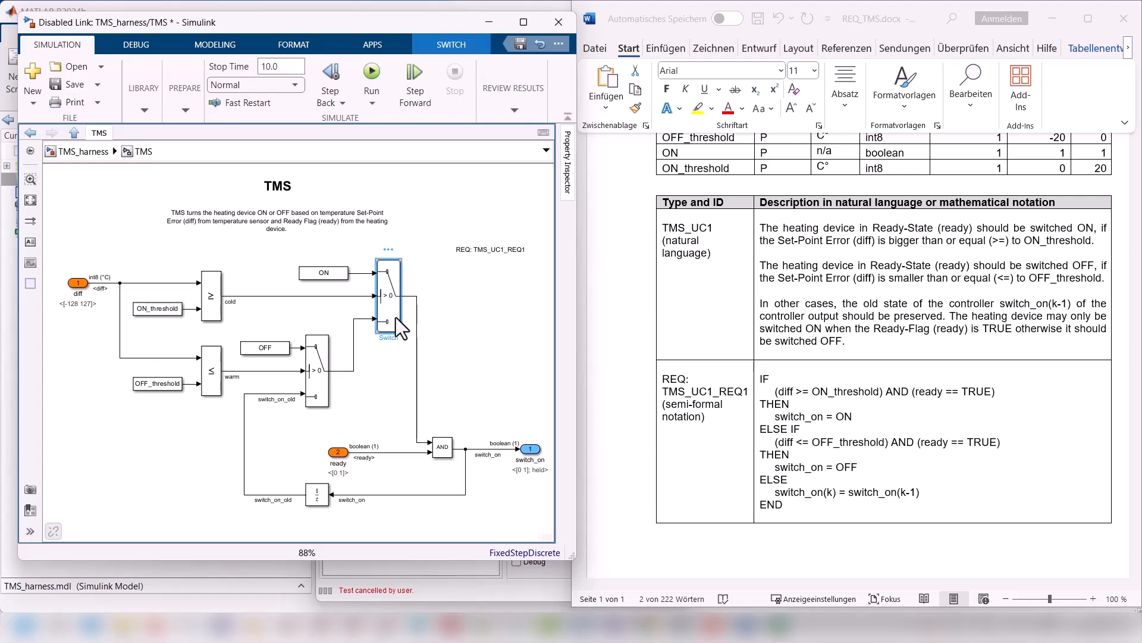
click(325, 385)
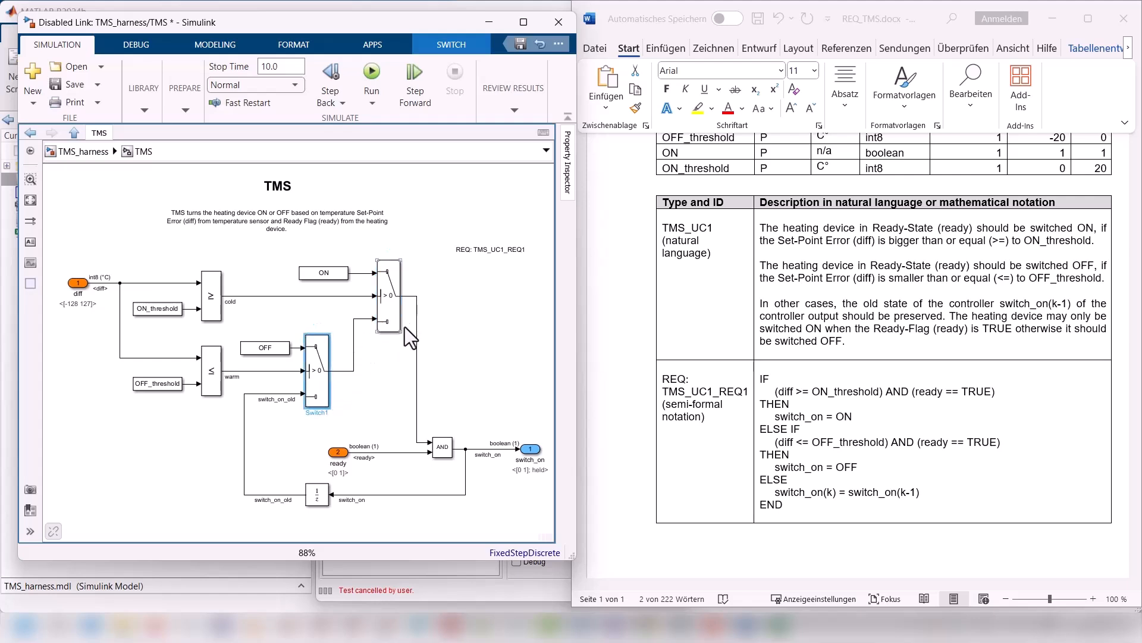
click(338, 452)
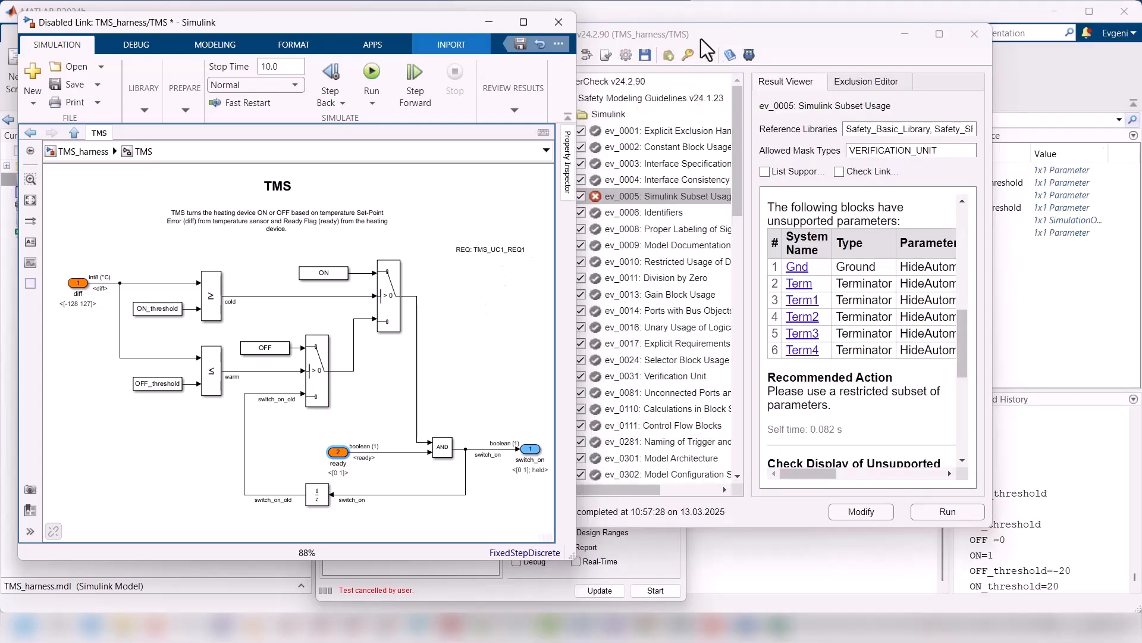
Step: Switch to EverCheck and run the Simulink group of the Safety Modeling Guidelines with automatic fixing of the selected checks
drag(701, 38, 654, 34)
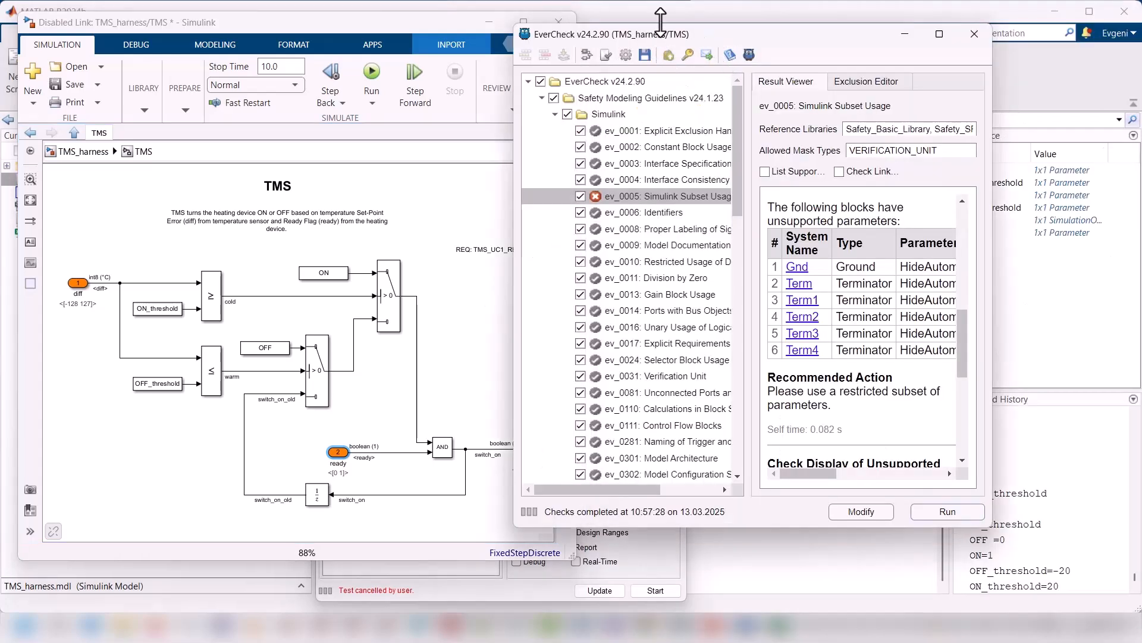
click(613, 113)
right_click(613, 113)
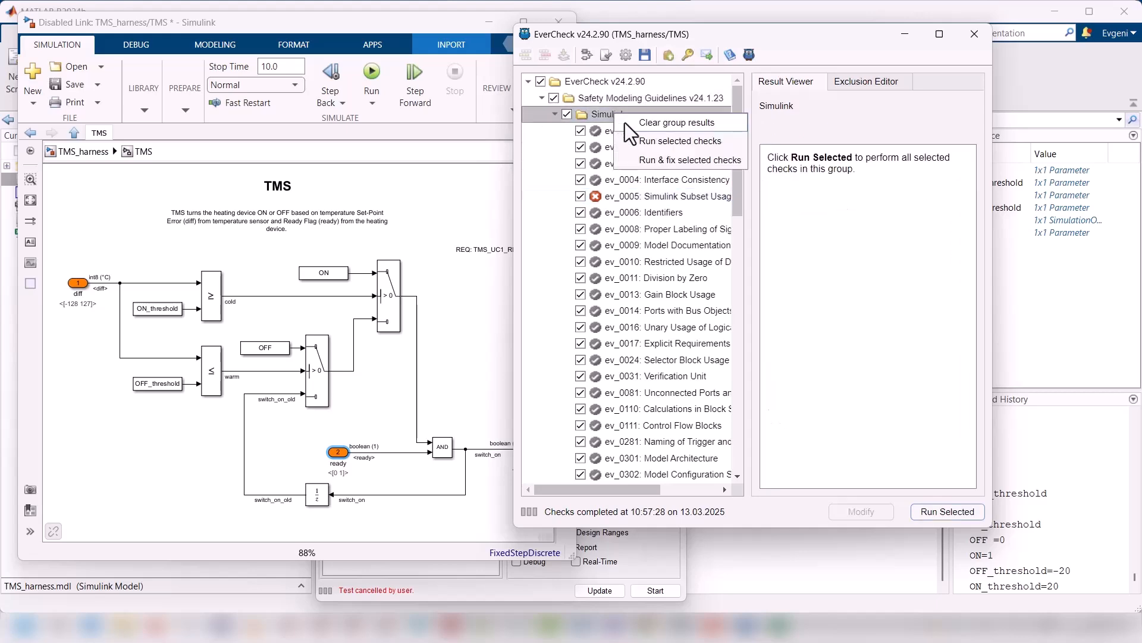
click(655, 160)
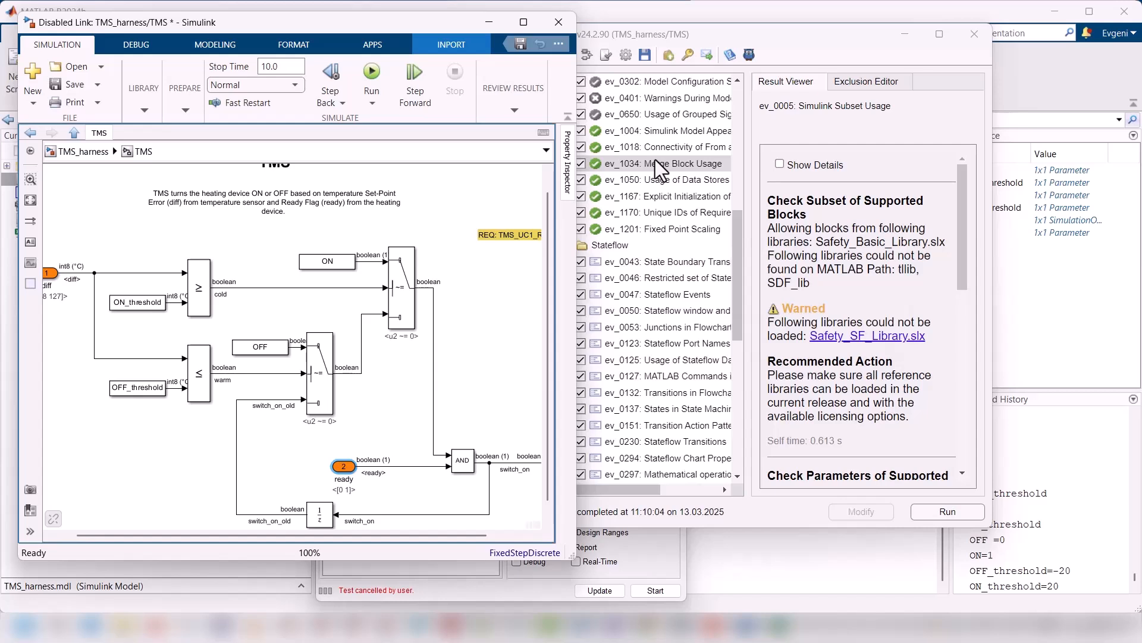
Step: Enlarge the TMS model window and place the REQ: TMS_UC1_REQ1 annotation lower, beside the ON Switch
click(491, 297)
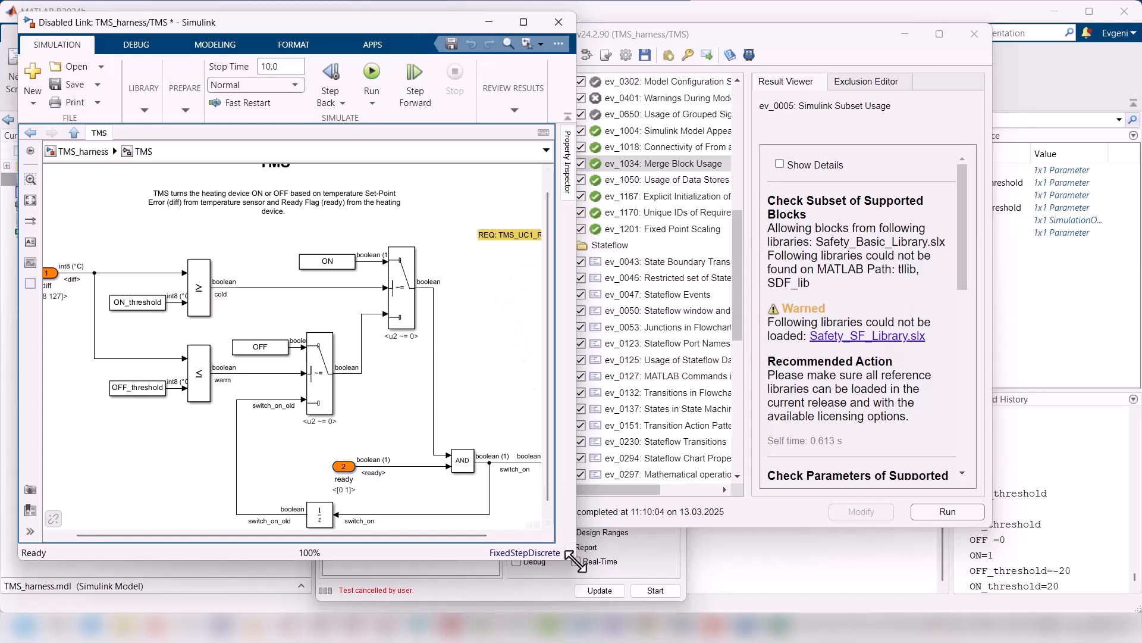
drag(576, 561, 712, 596)
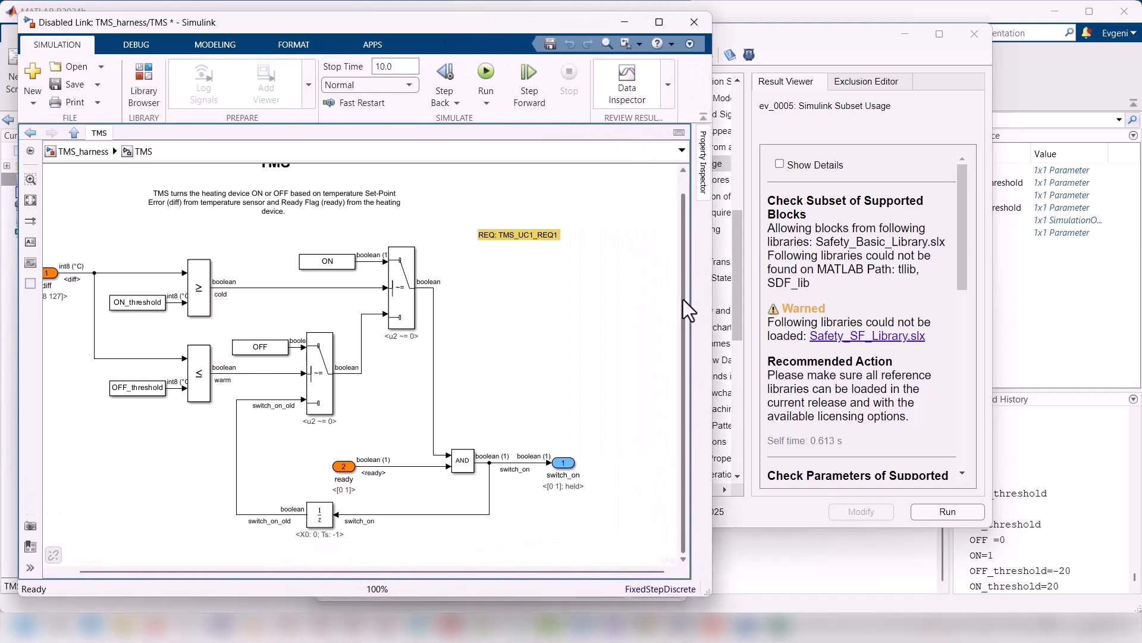
drag(683, 299, 683, 269)
drag(528, 253, 519, 284)
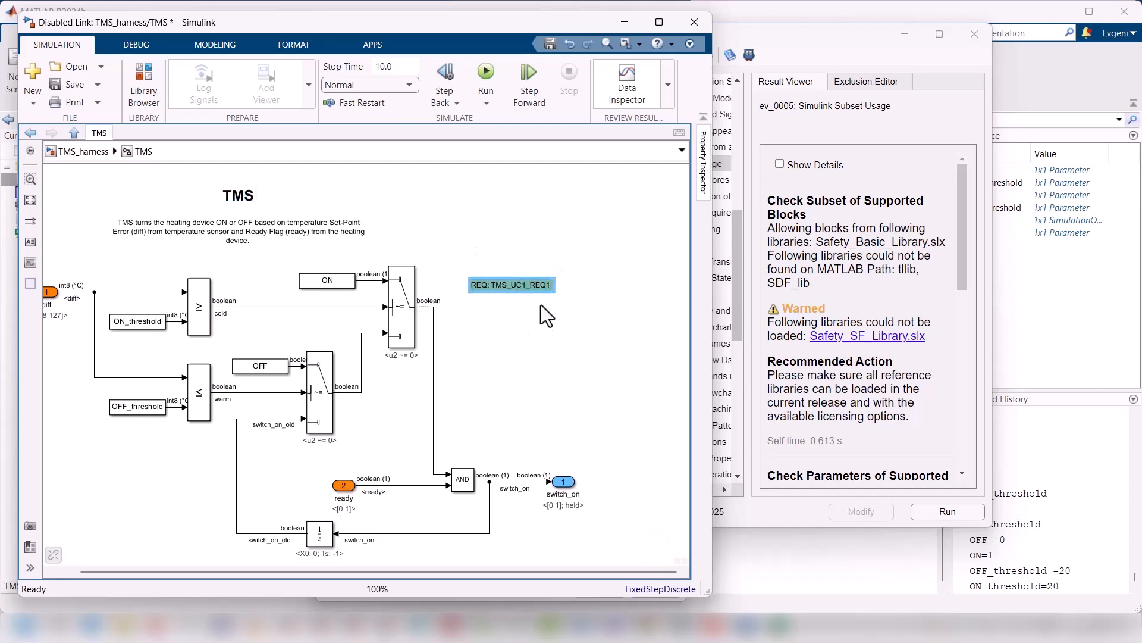
click(538, 305)
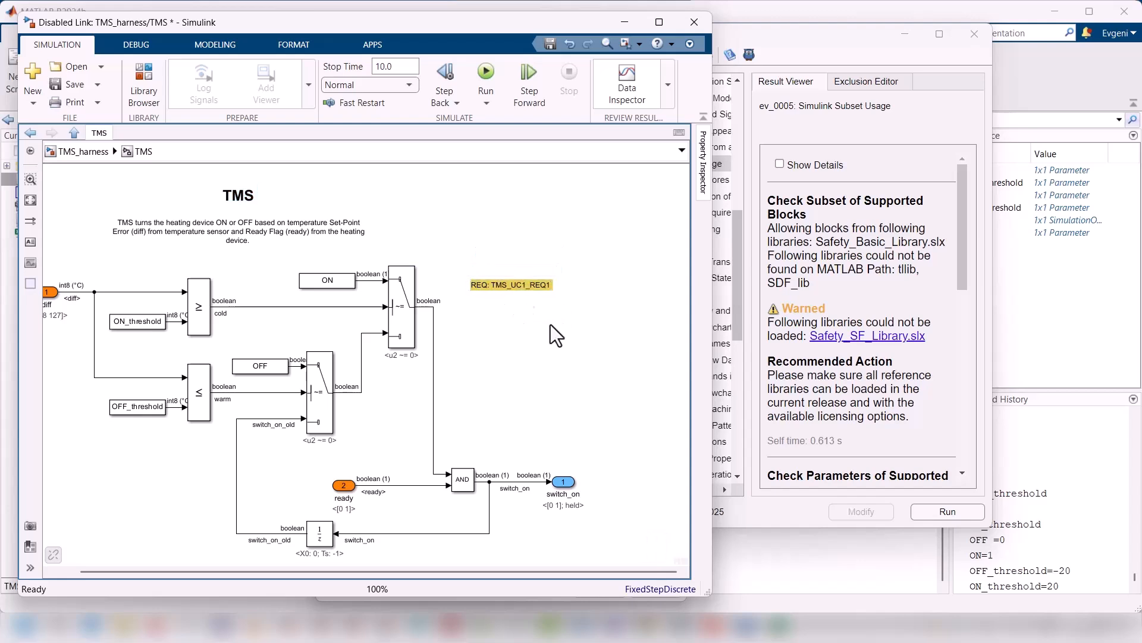
key(space)
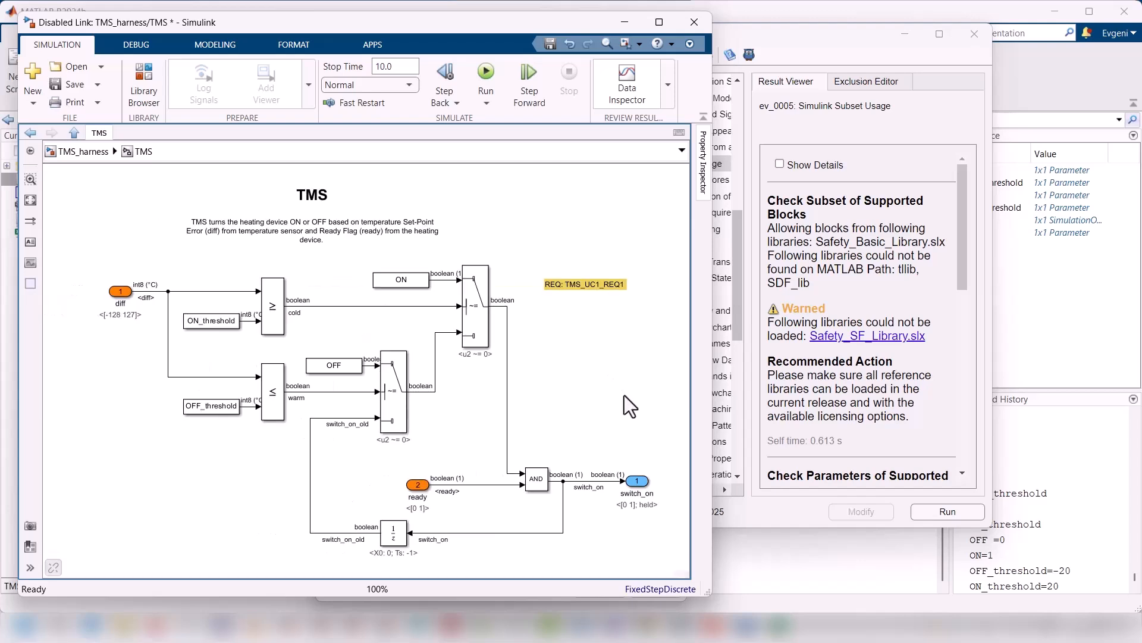
Step: Return to EverCheck and rerun the selected checks of the Simulink group without automatic fixing
click(829, 440)
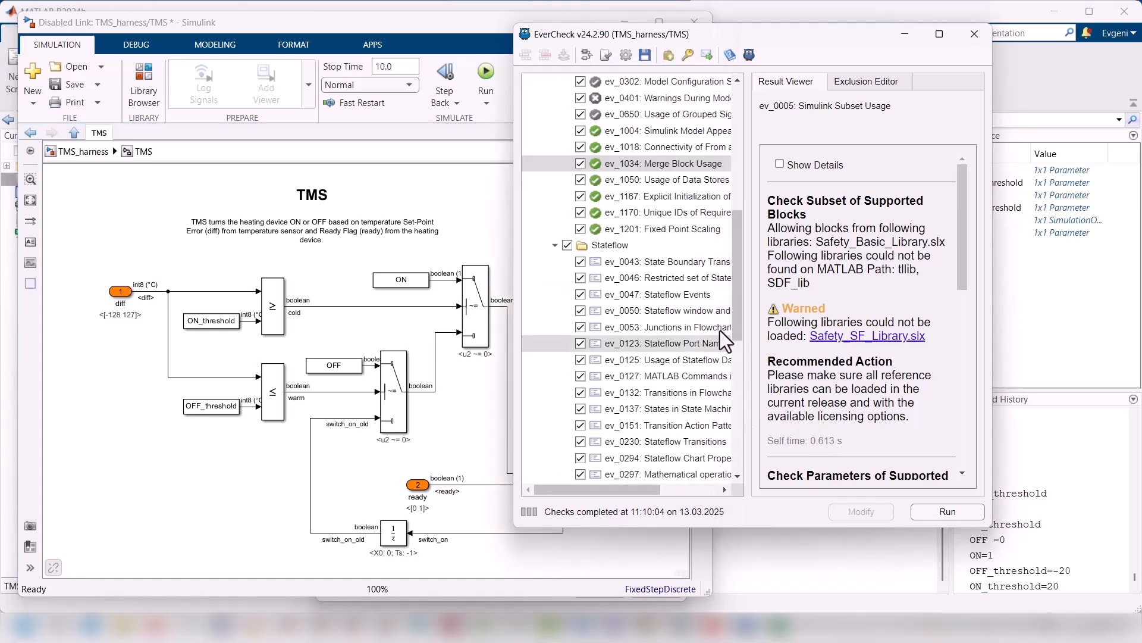
scroll(655, 134, up, 1)
double_click(609, 115)
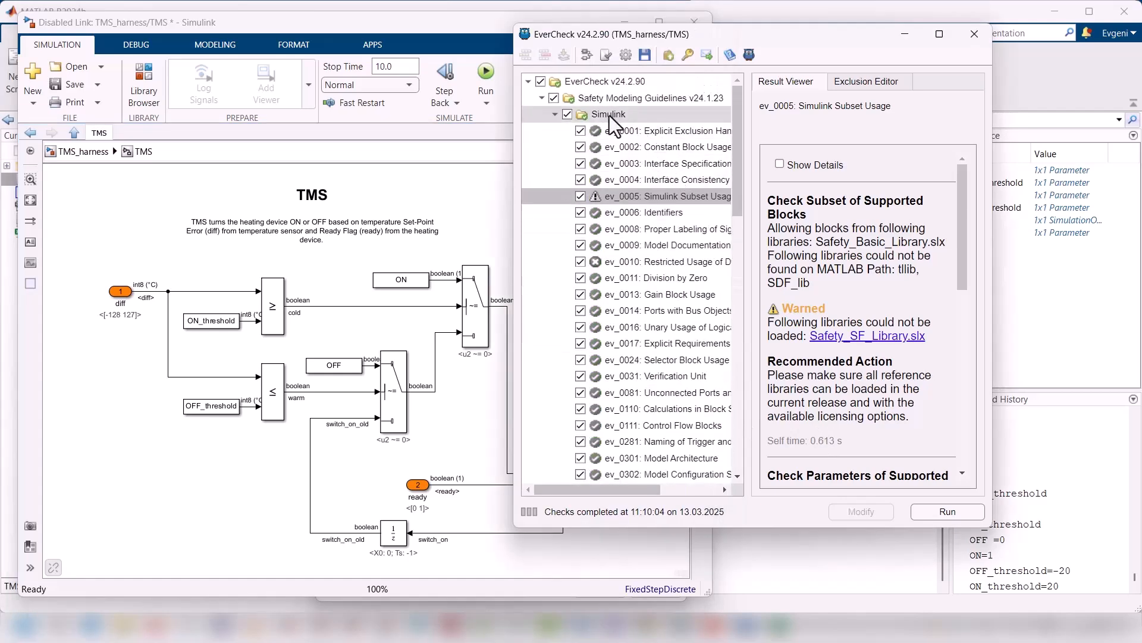
double_click(609, 115)
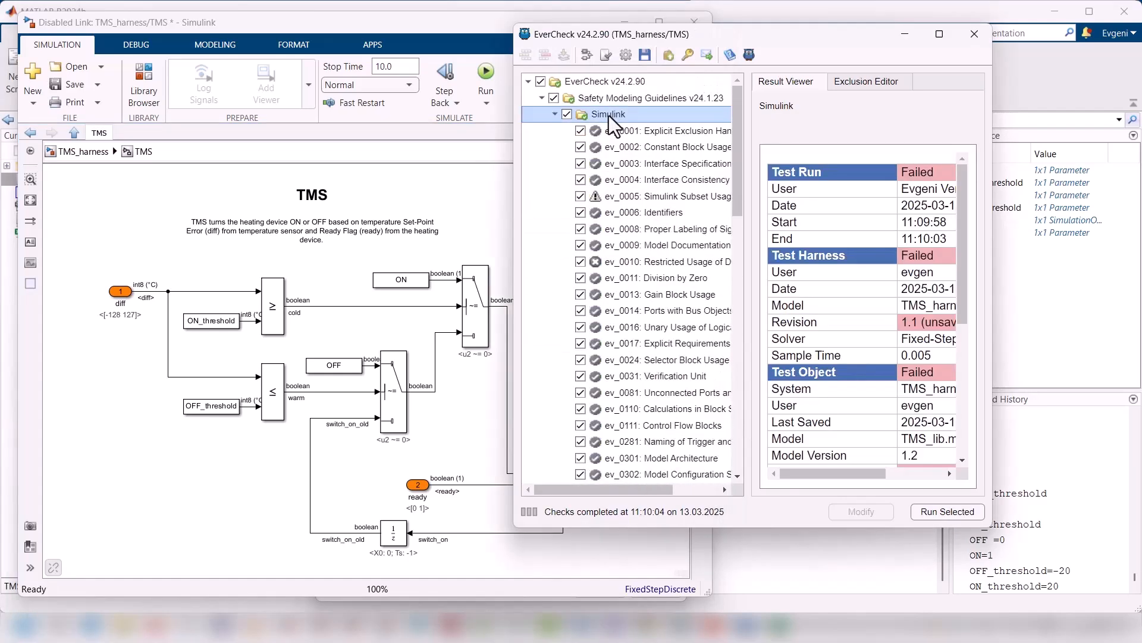
right_click(611, 115)
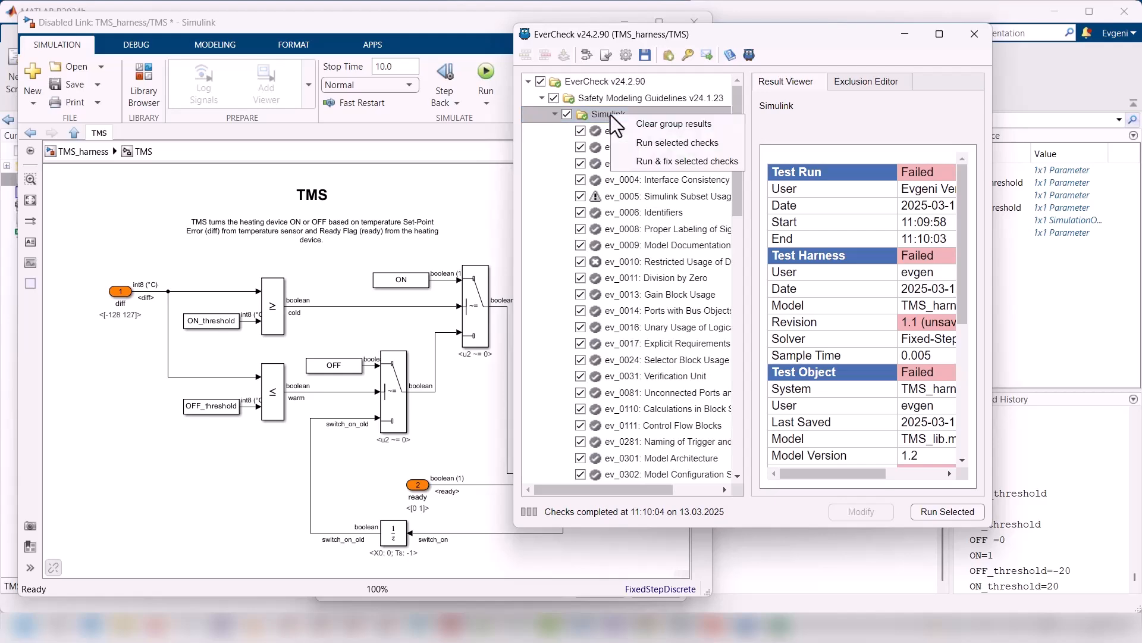
click(637, 141)
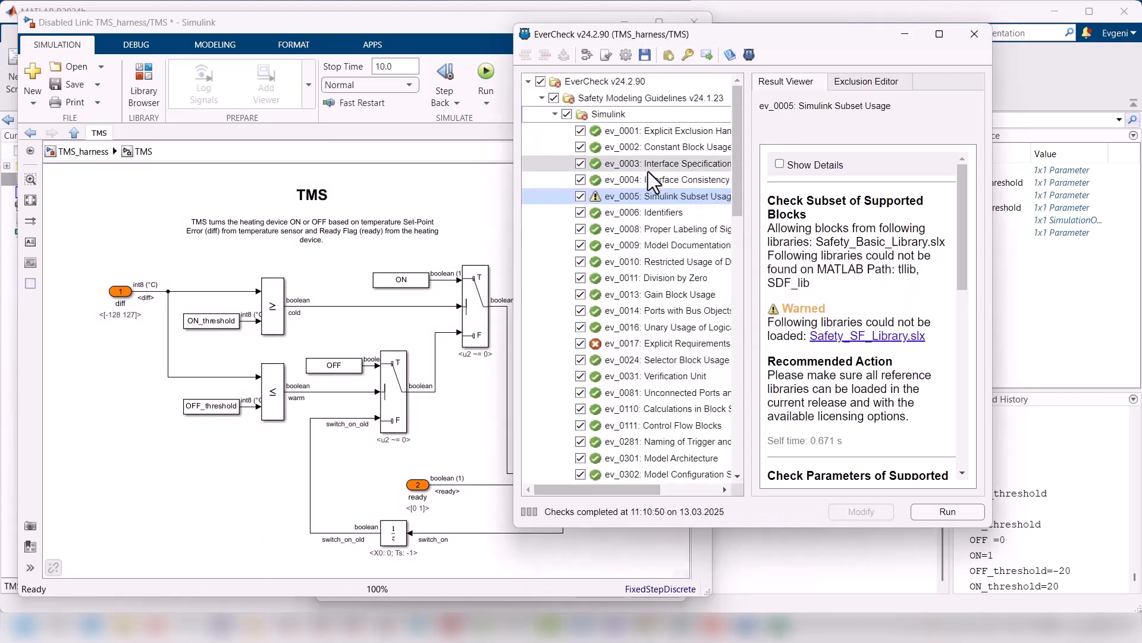
Step: Load Safety_SF_Library.slx from the ev_0005 Simulink Subset Usage result, minimize the library and rerun that check
click(887, 337)
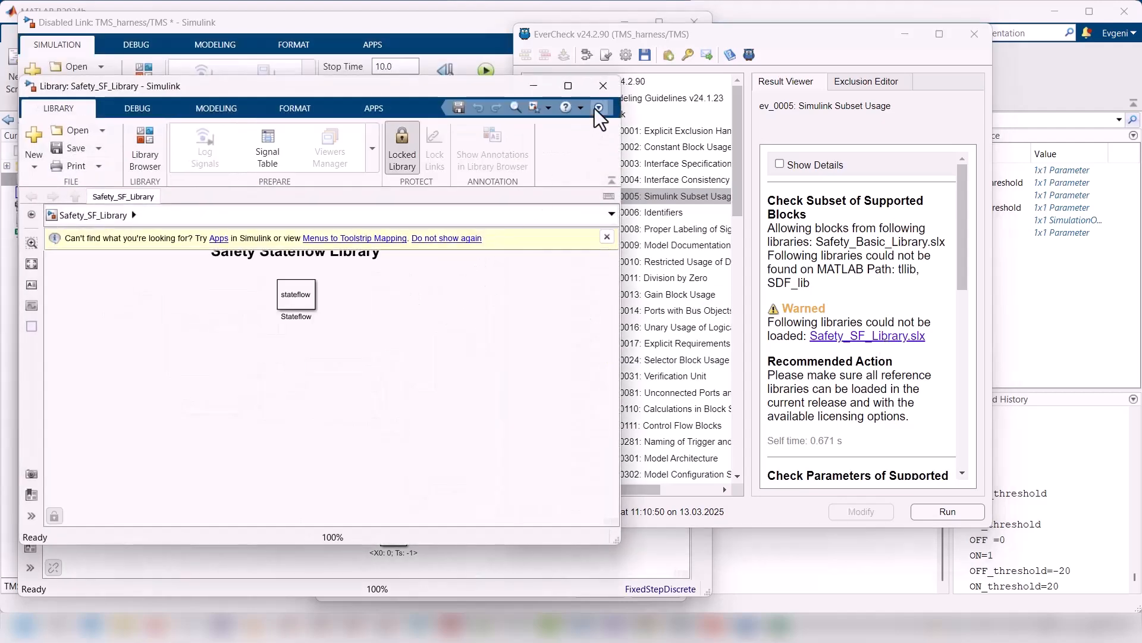
click(533, 86)
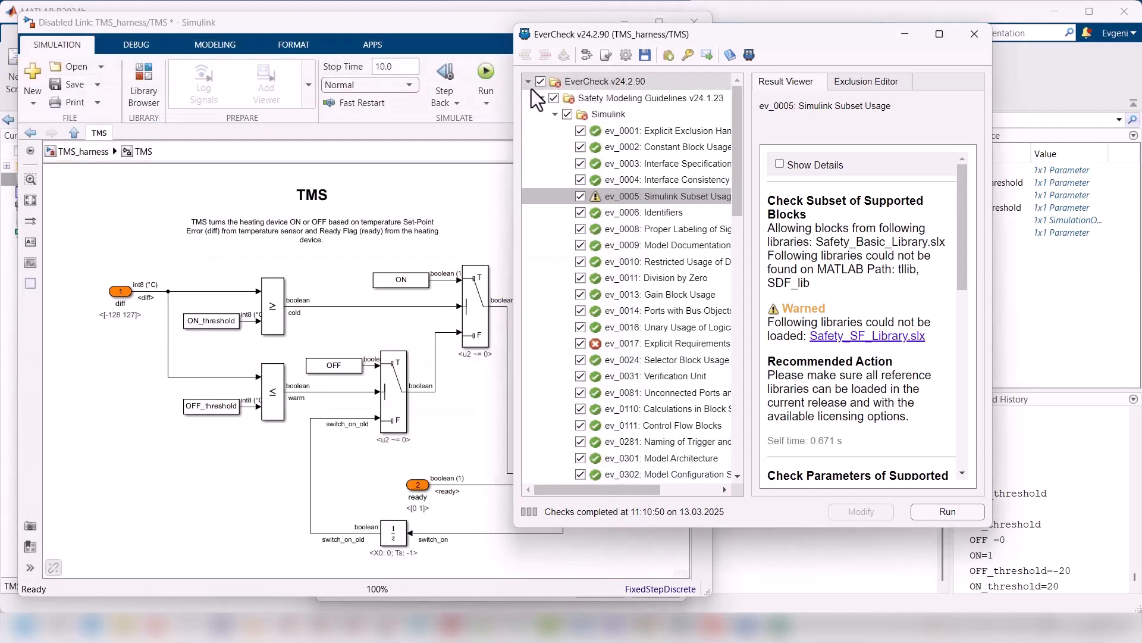
click(938, 510)
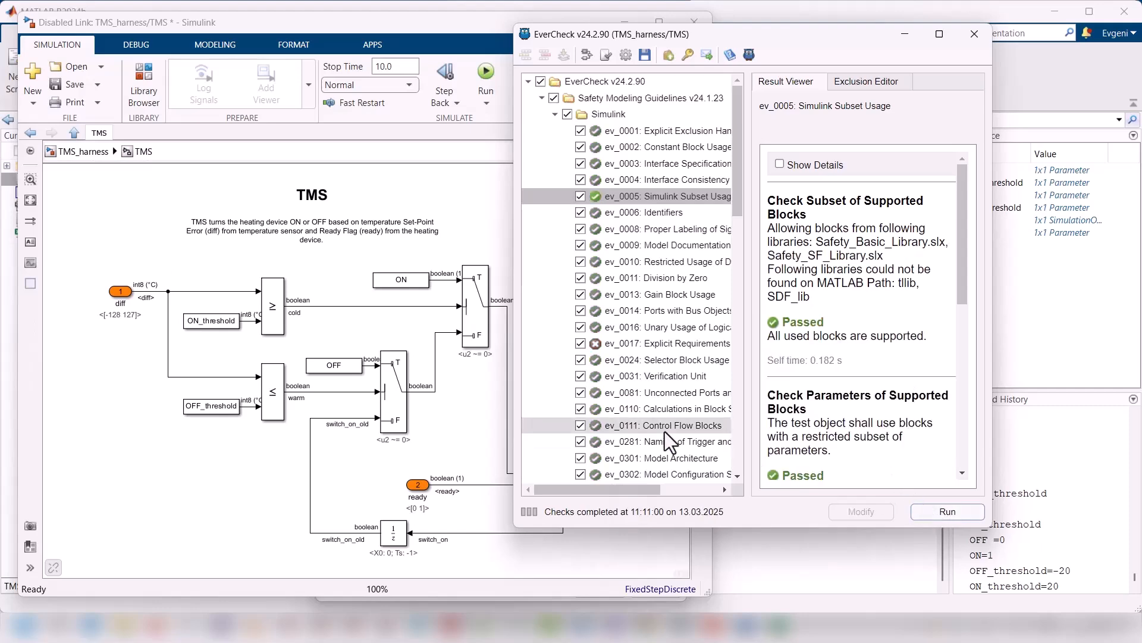
Step: Rerun ev_0017 Explicit Requirements Traceability, apply its automatic correction to the requirement annotation and run the check again
click(634, 339)
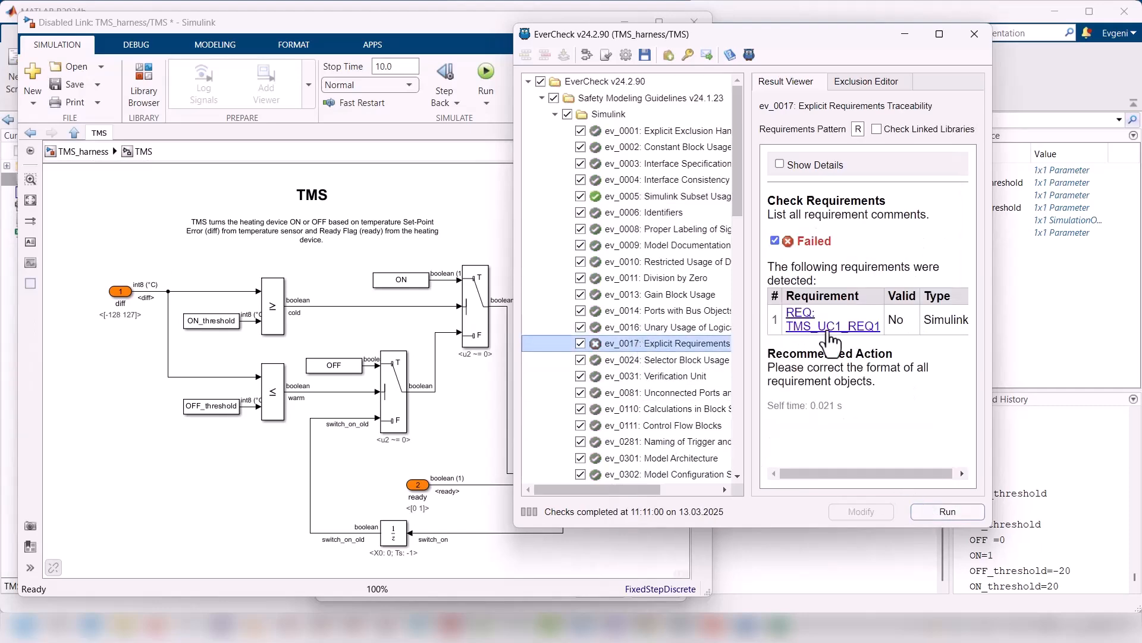
click(953, 512)
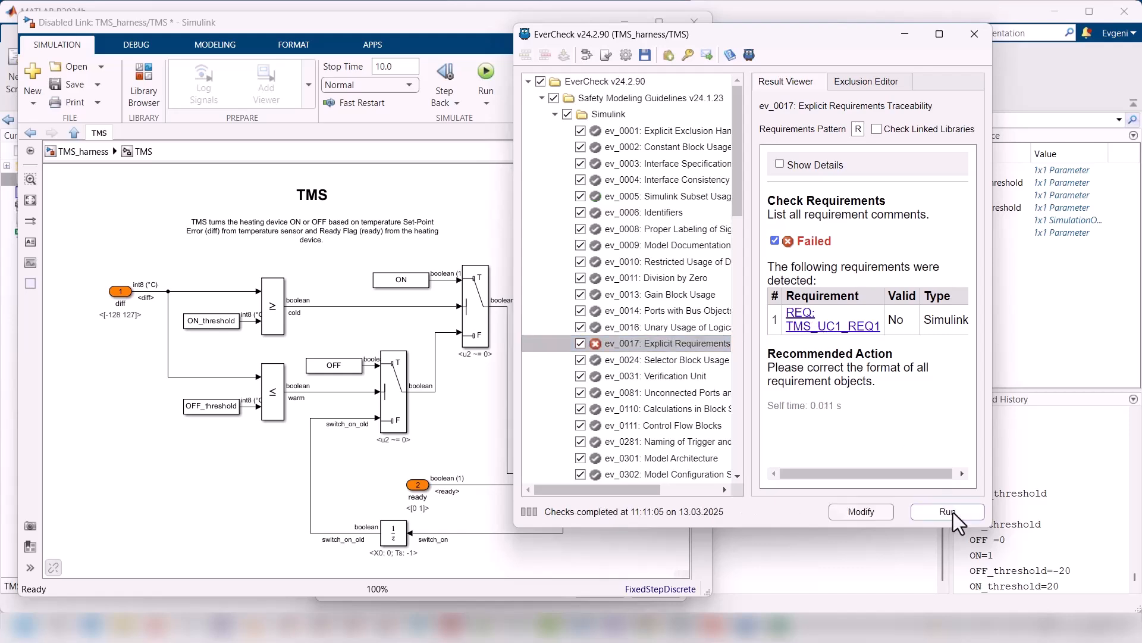
click(868, 515)
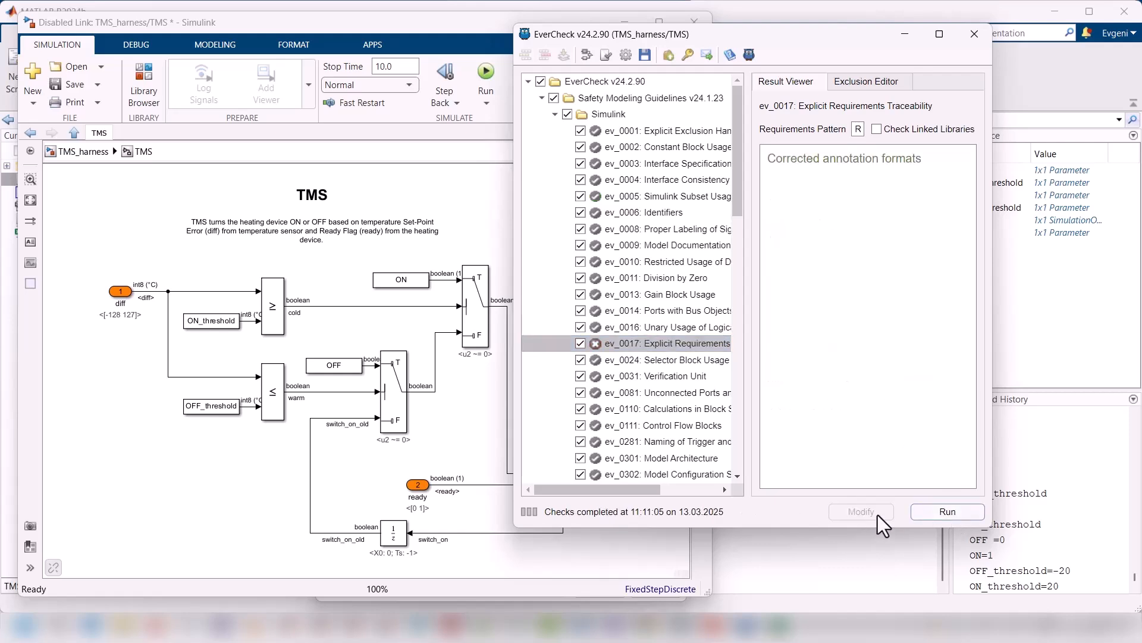
click(944, 512)
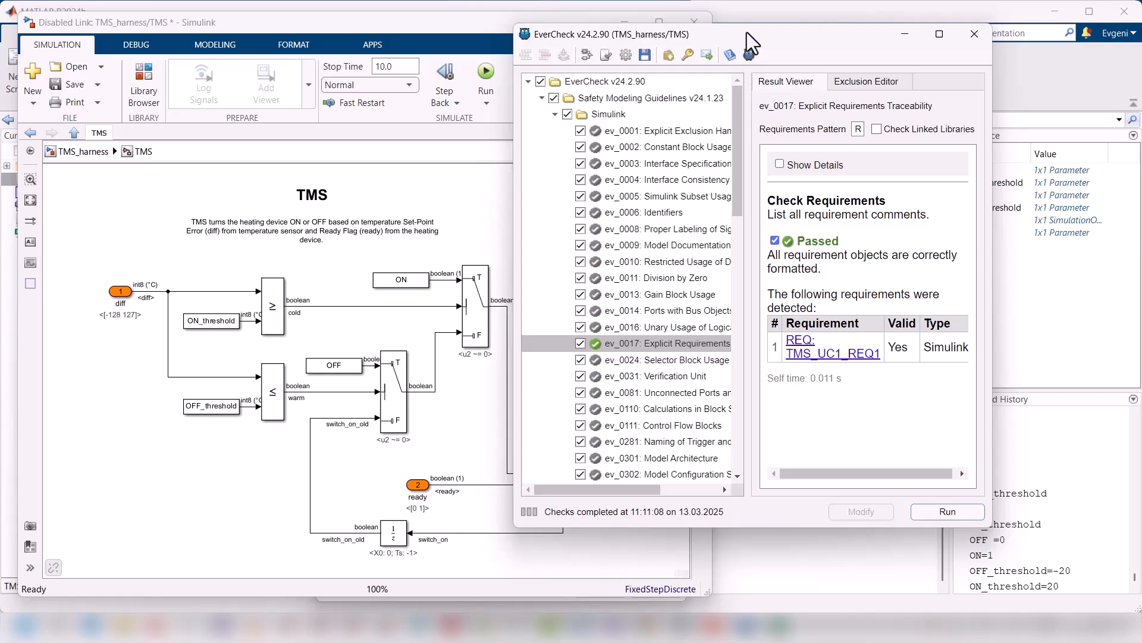
Step: Move EverCheck aside to reveal the requirement annotation, and run the complete Simulink check group again
drag(748, 32, 890, 32)
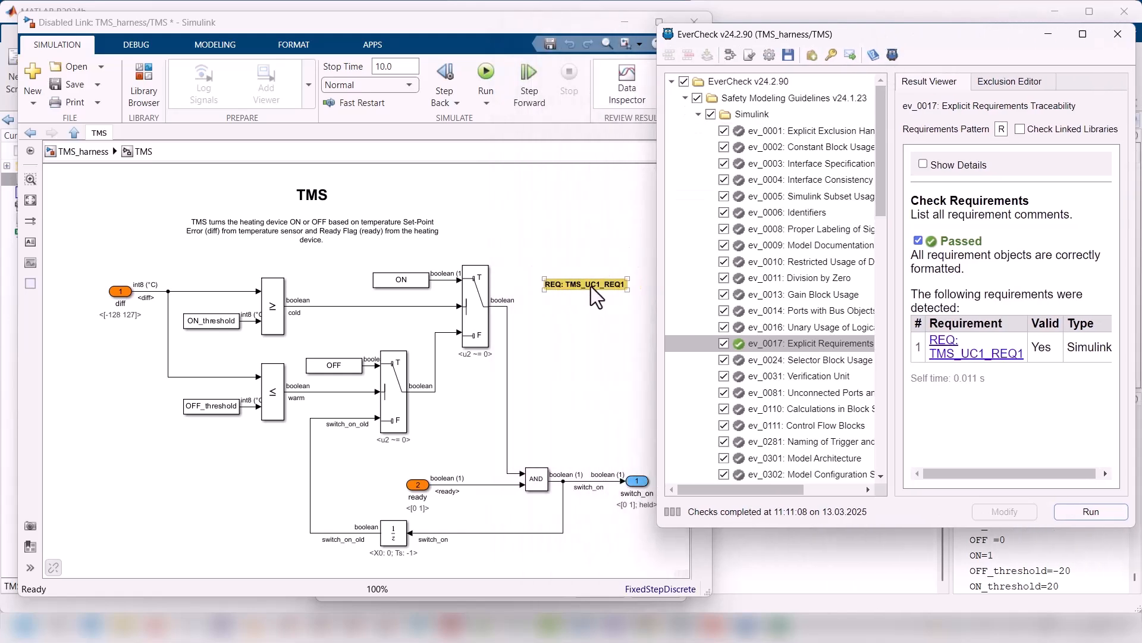
click(751, 115)
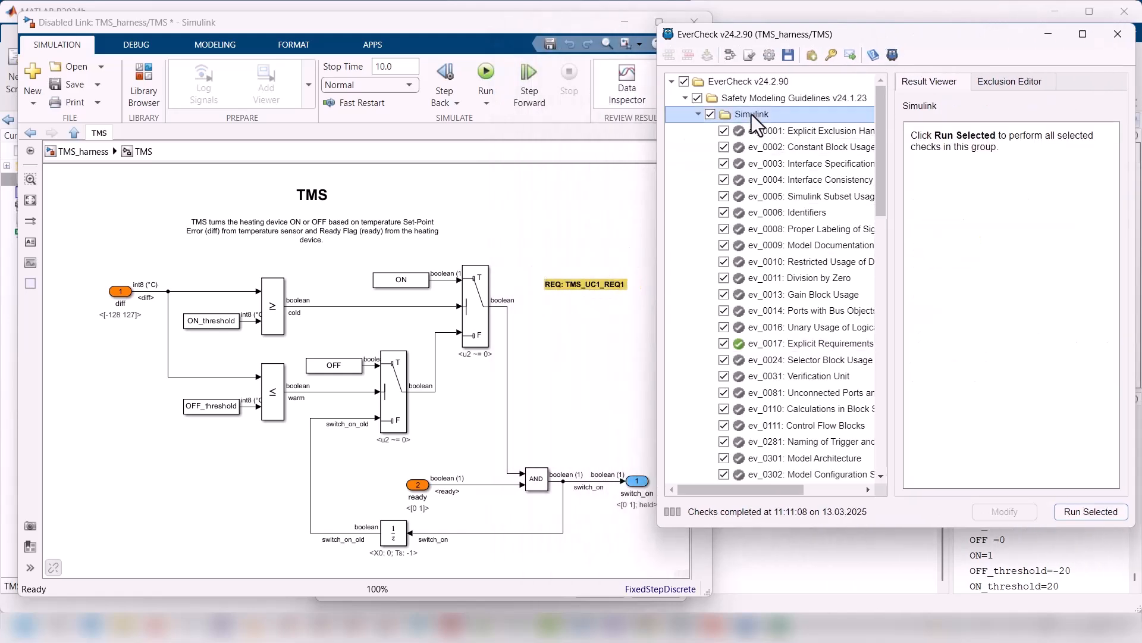
click(1087, 512)
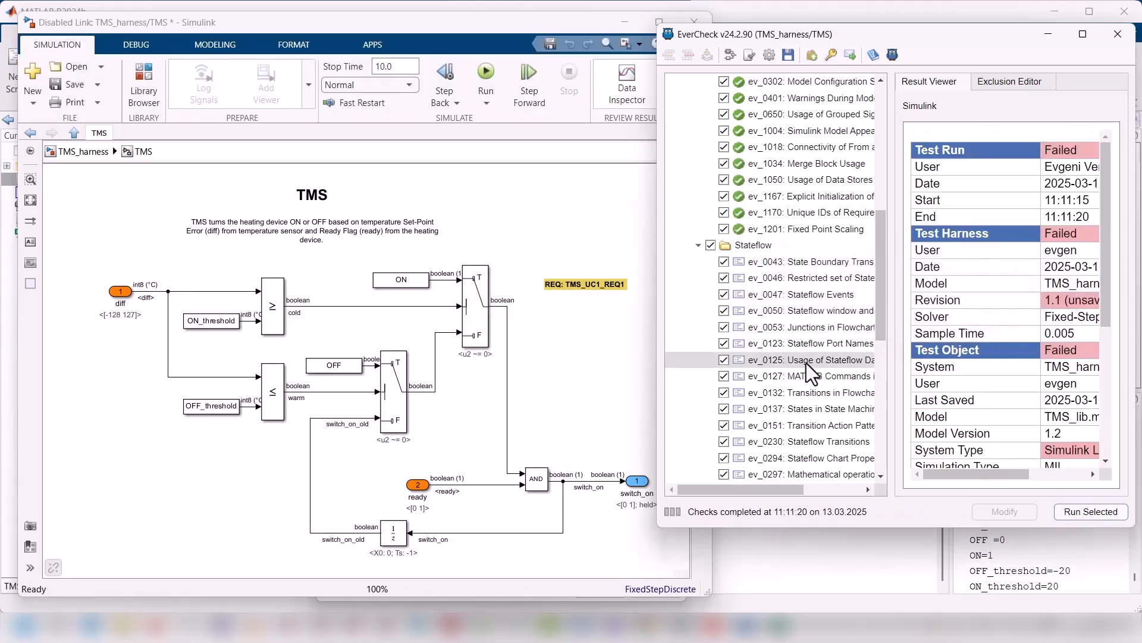
Step: Run all selected checks in the Stateflow guideline group and return to the start of the check list
click(744, 245)
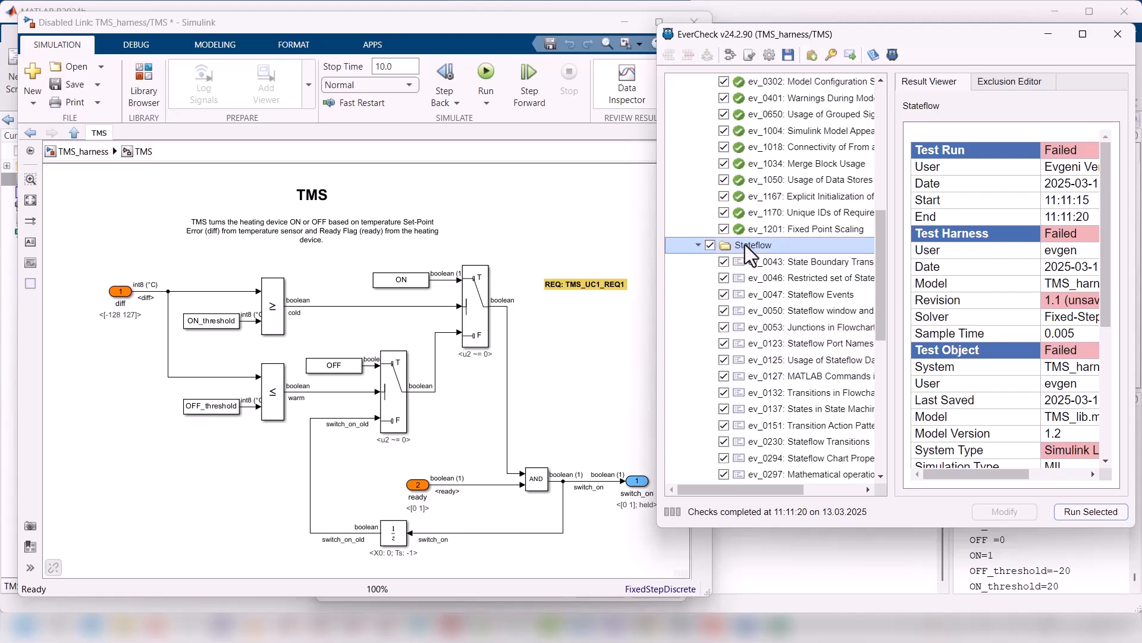
click(1091, 510)
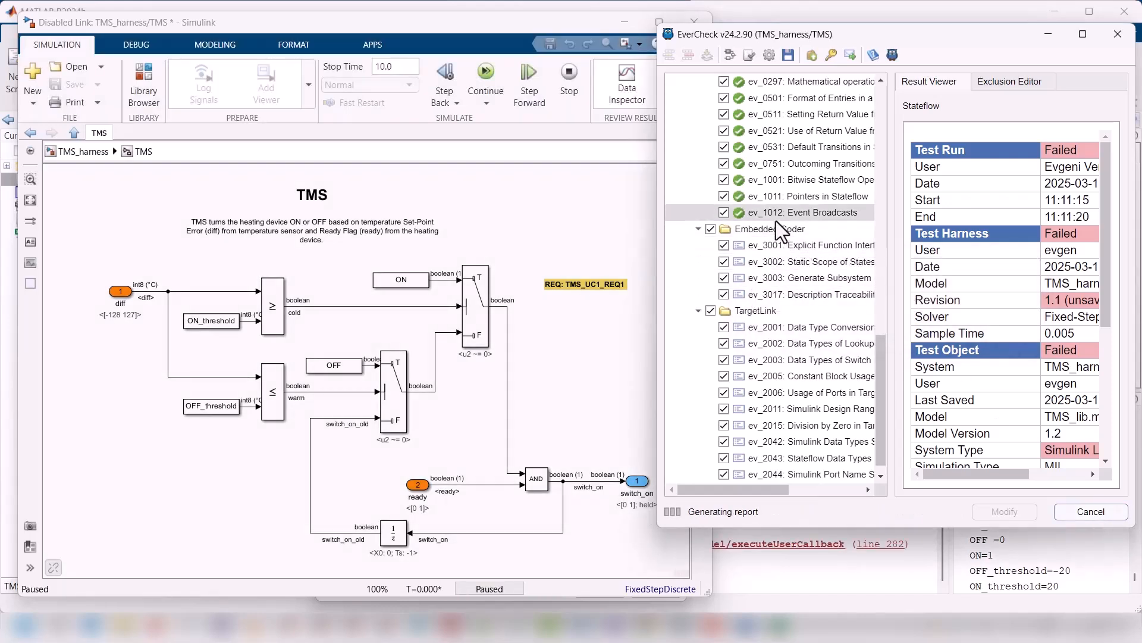
scroll(776, 220, up, 10)
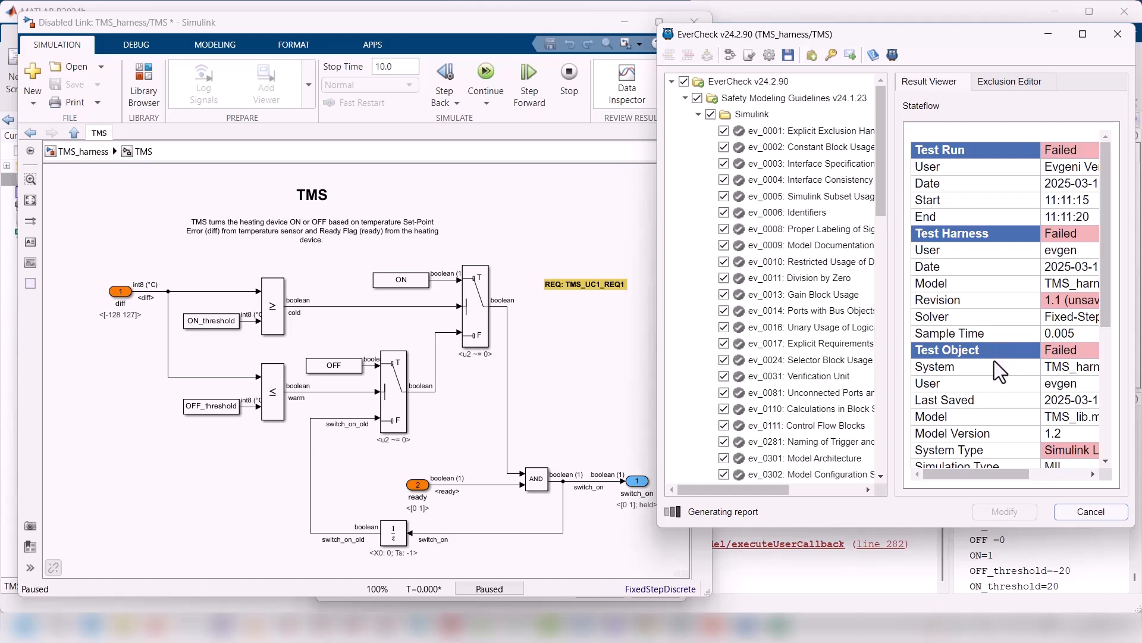
Step: Examine the Stateflow run report for the failed harness revision and system type entries, down to the static analysis results
drag(988, 473, 1044, 473)
drag(952, 300, 995, 300)
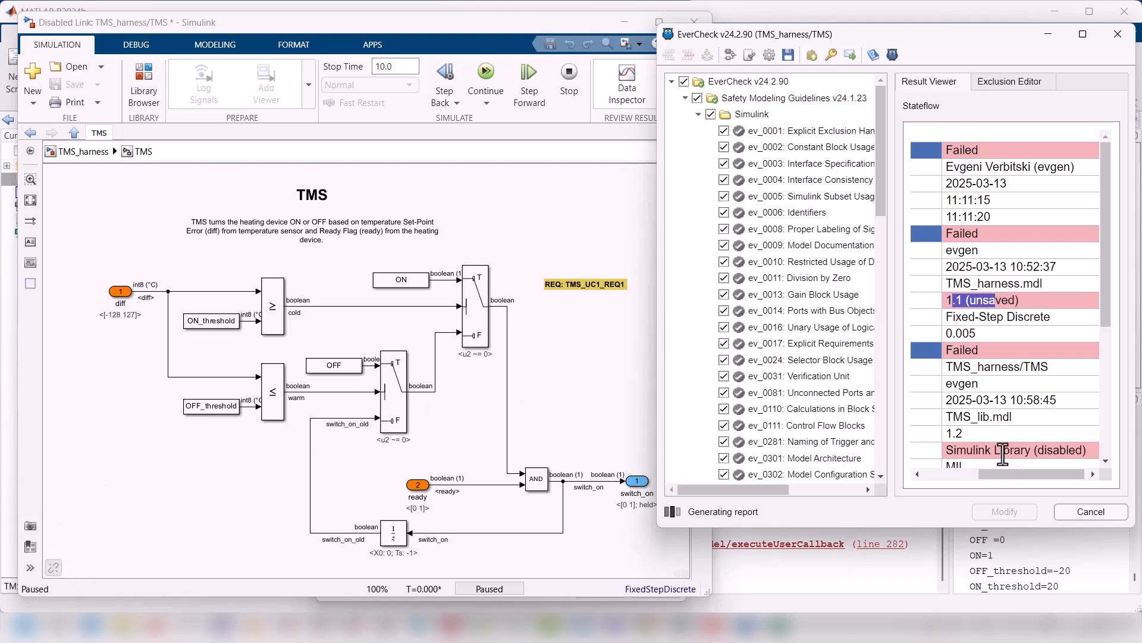
drag(1002, 450, 1012, 476)
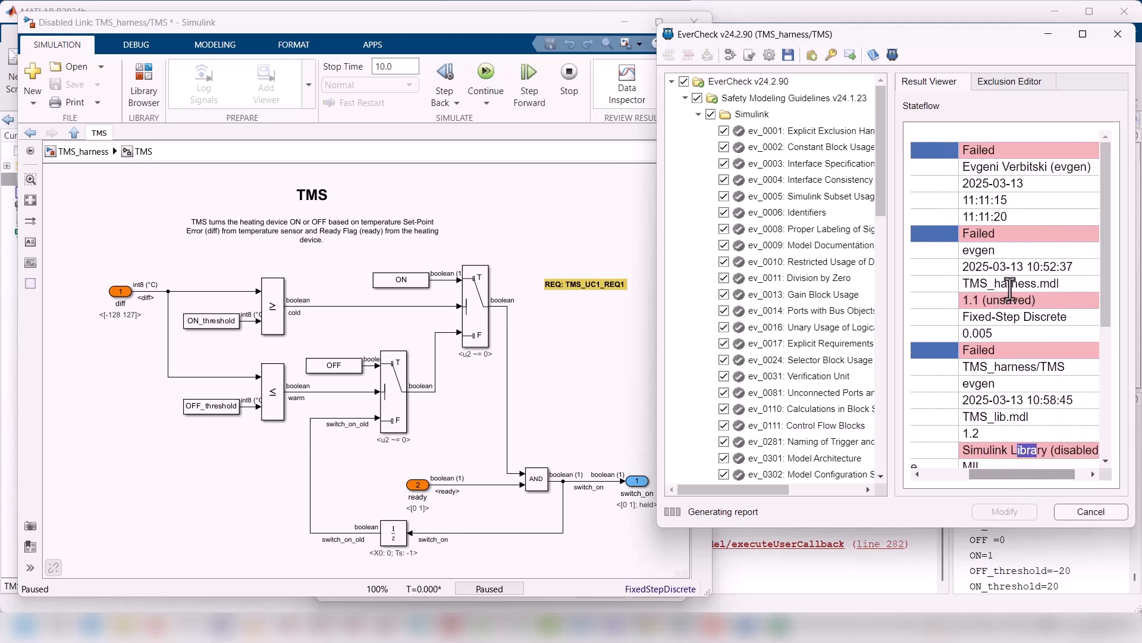
mouse_move(1010, 289)
mouse_down()
mouse_move(1034, 287)
mouse_move(1022, 303)
mouse_up()
click(1011, 455)
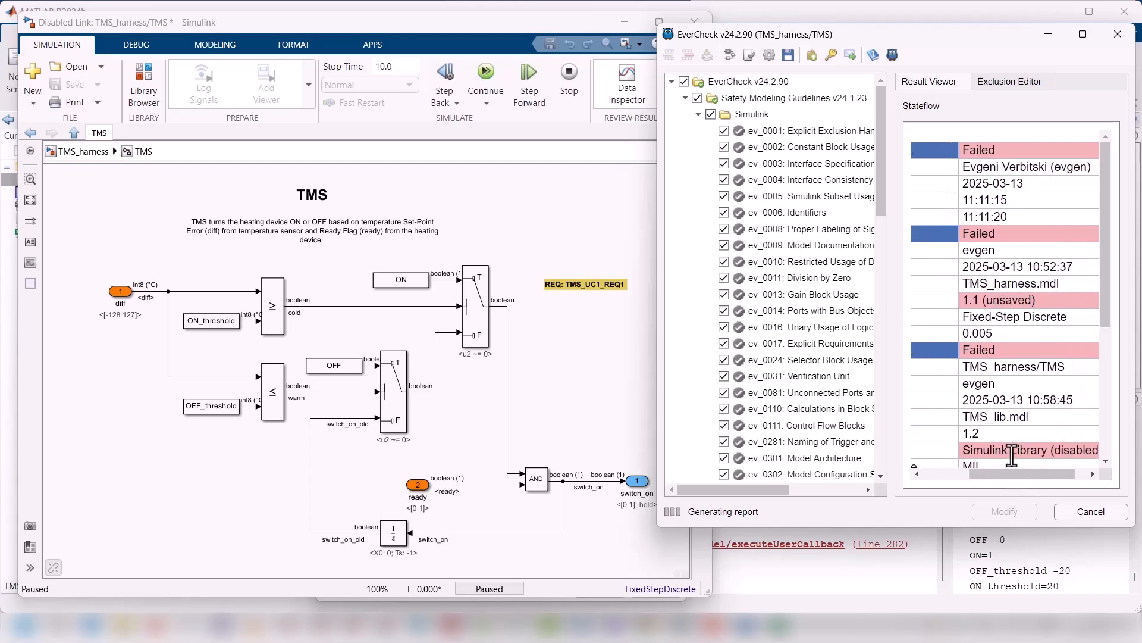
drag(1011, 456, 1062, 456)
scroll(1013, 409, down, 5)
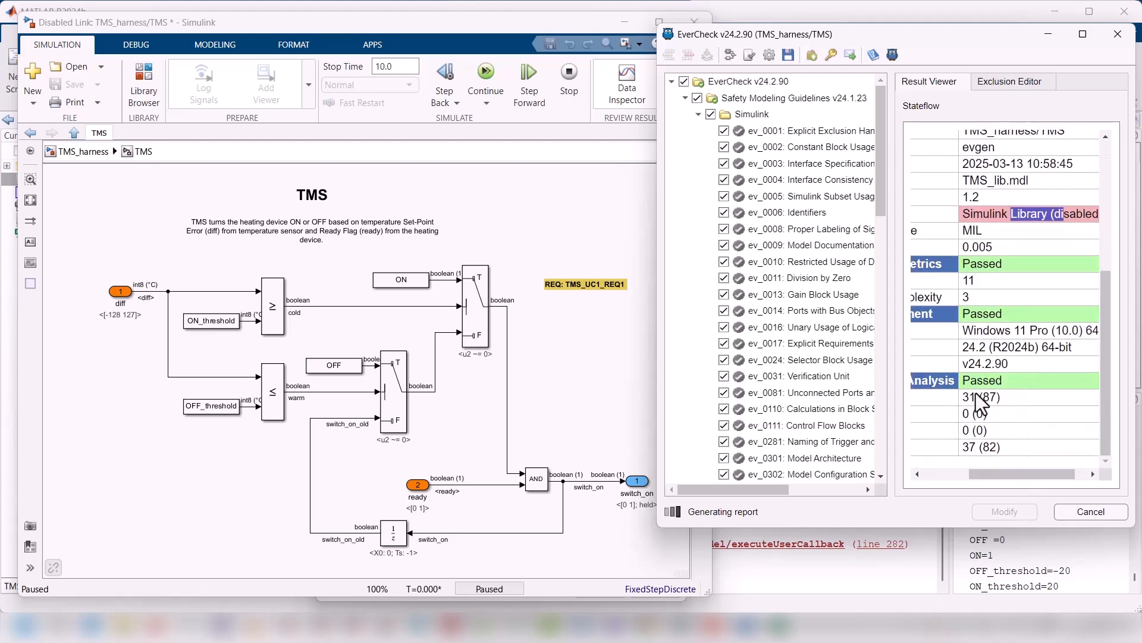
Step: Collapse the TargetLink check group and run all selected checks in the Embedded Coder group
scroll(767, 297, down, 12)
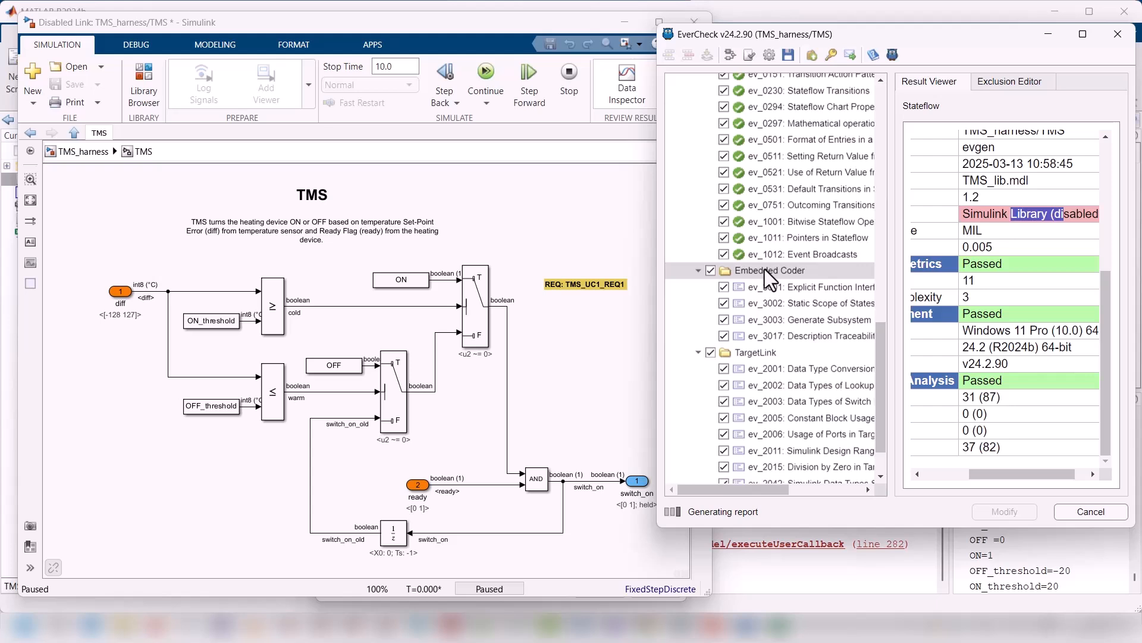
click(698, 352)
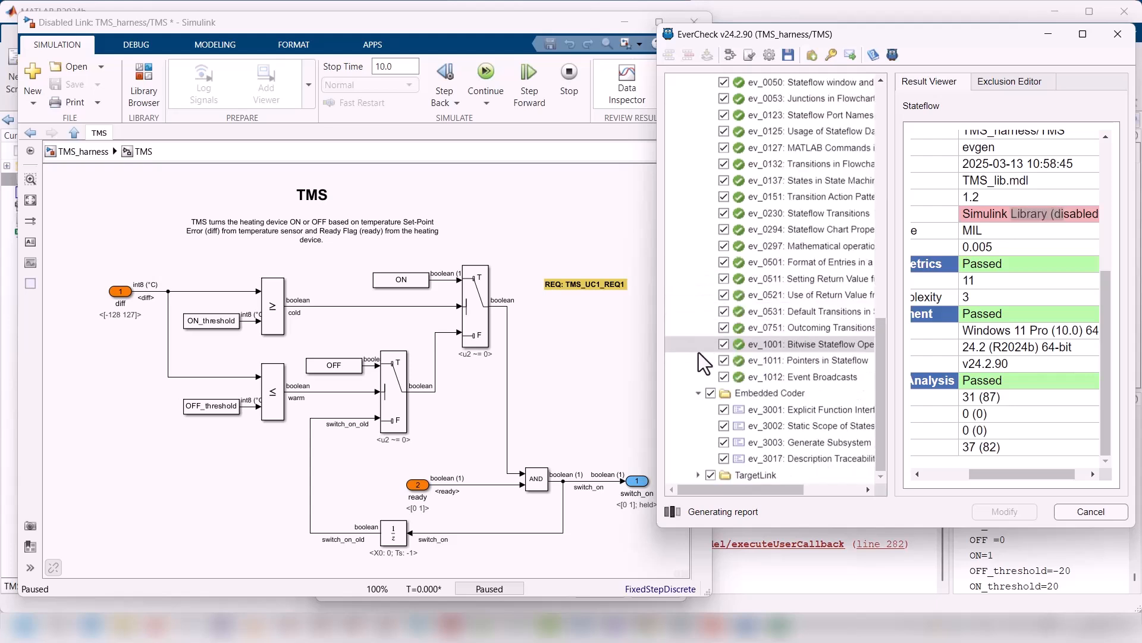
double_click(768, 394)
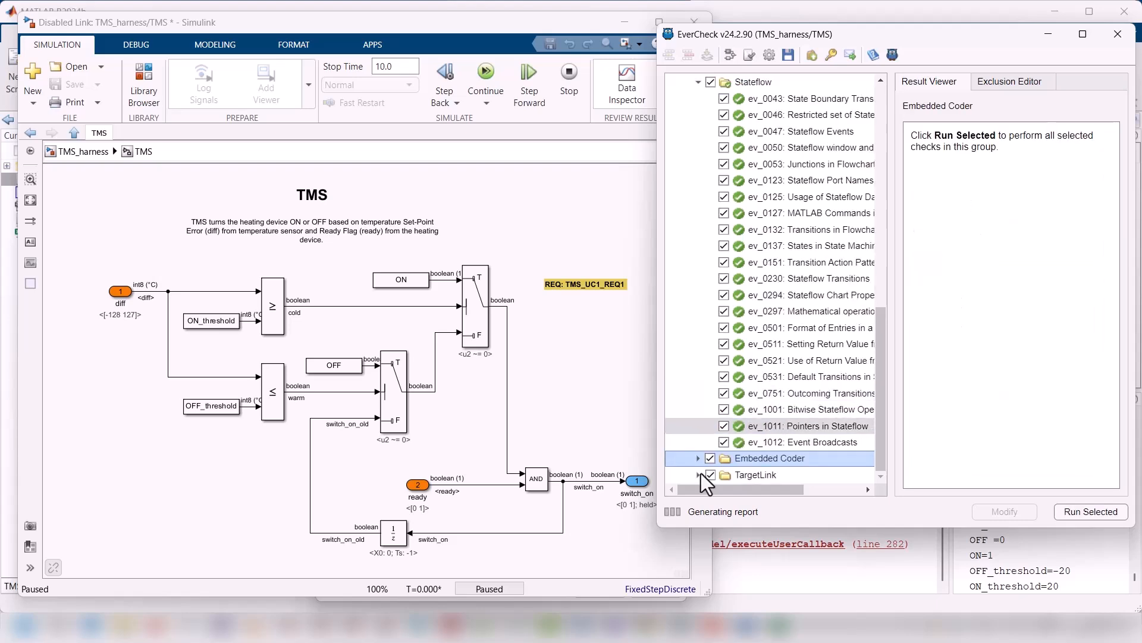
double_click(769, 458)
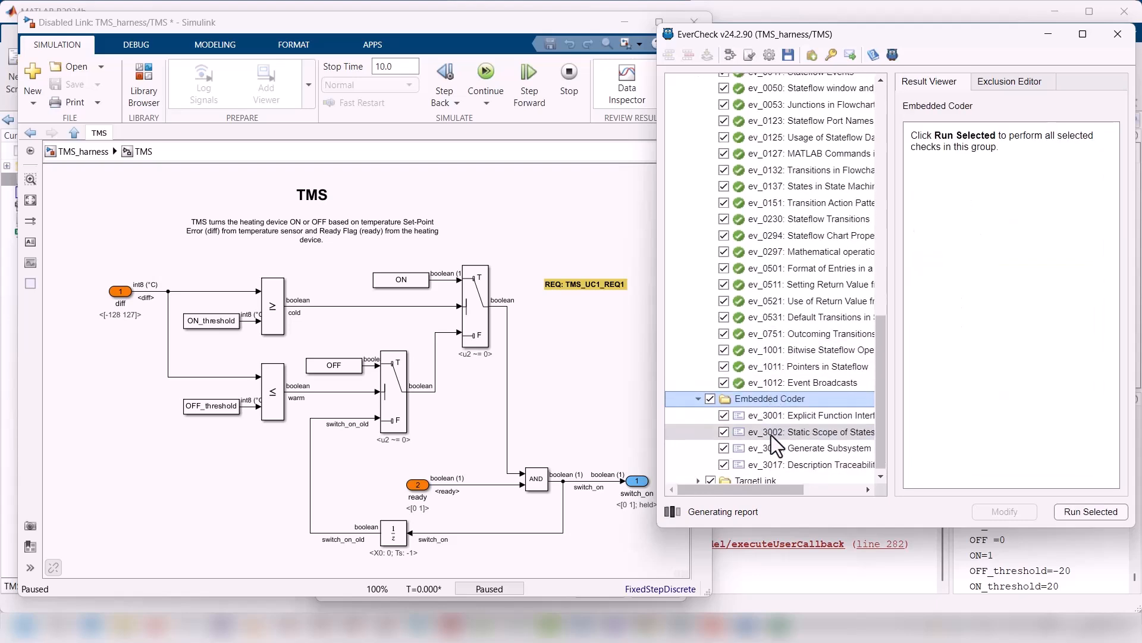
click(1105, 510)
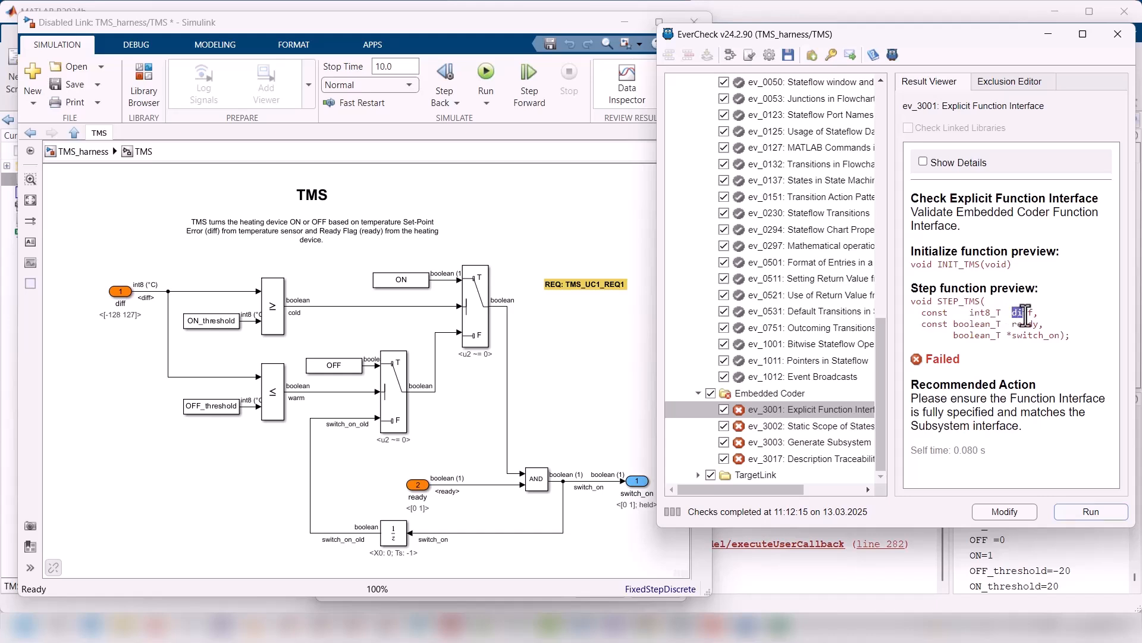
Step: Check the step function preview of ev_3001 Explicit Function Interface, apply its automatic correction and rerun the check
drag(1023, 335, 1054, 335)
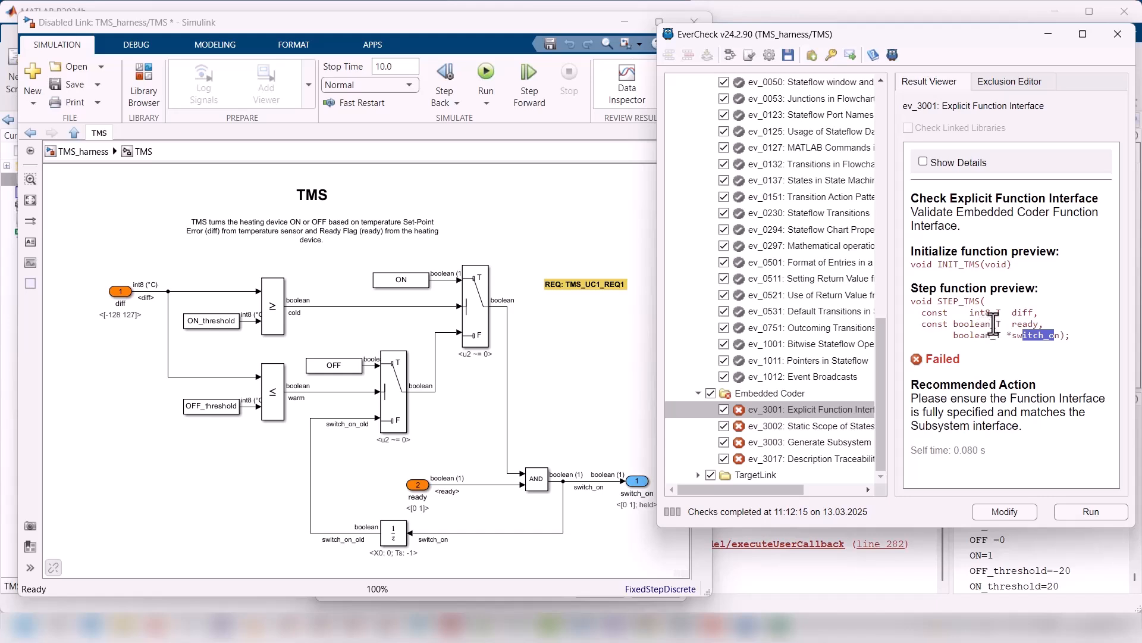
click(1014, 512)
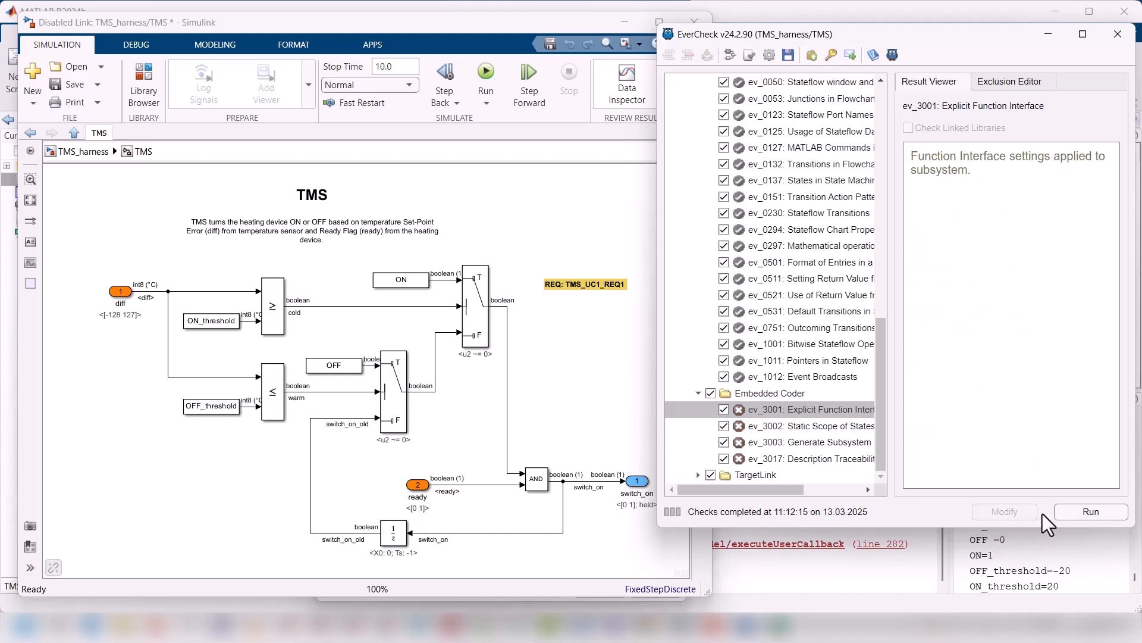
click(1084, 513)
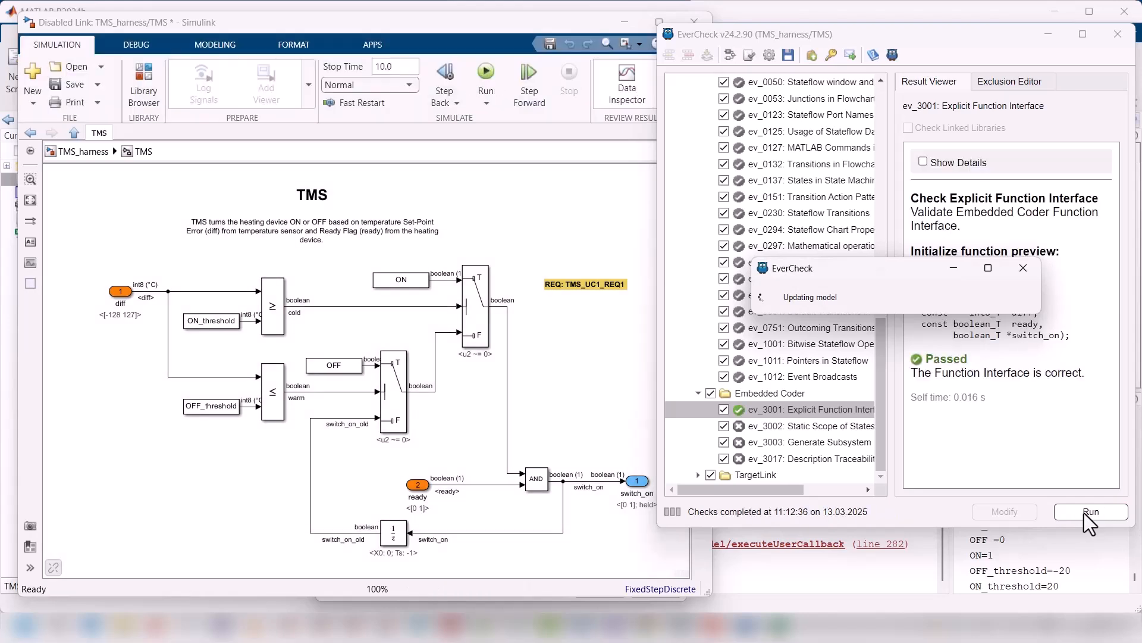
Step: Rerun ev_3002 Static Scope of States and locate the reported Unit_Delay block in the TMS model
click(783, 428)
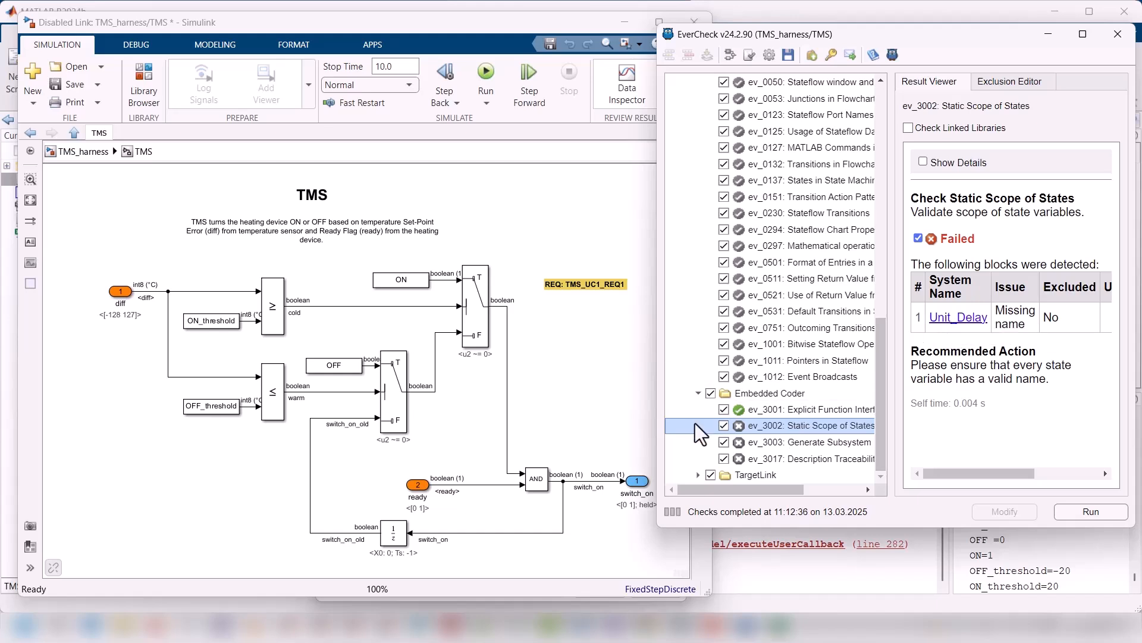
click(1094, 512)
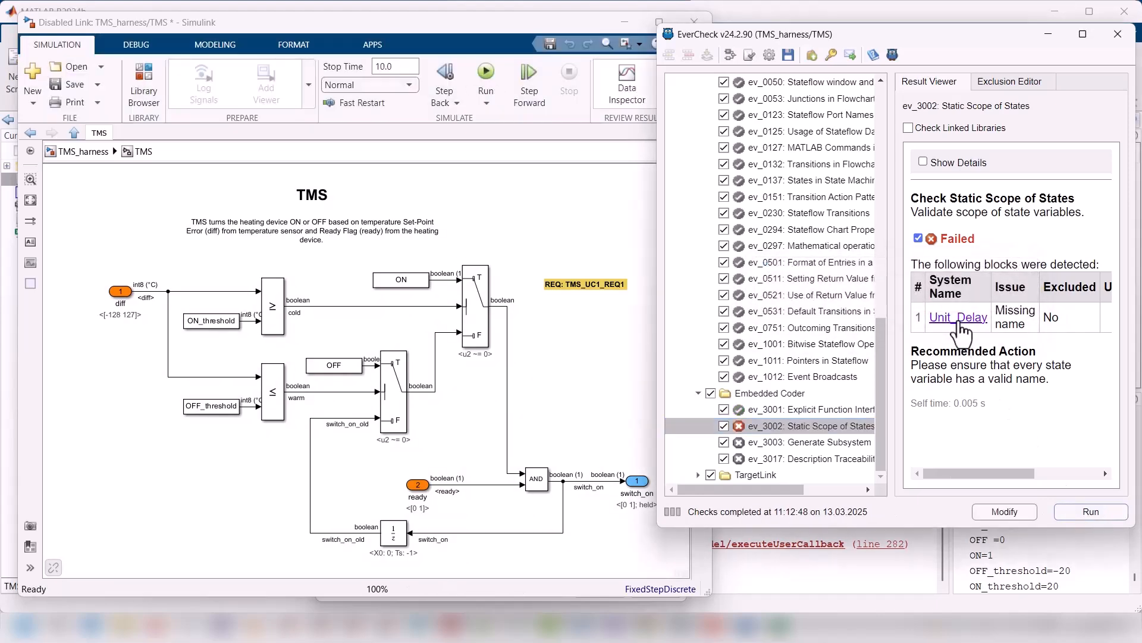
click(958, 317)
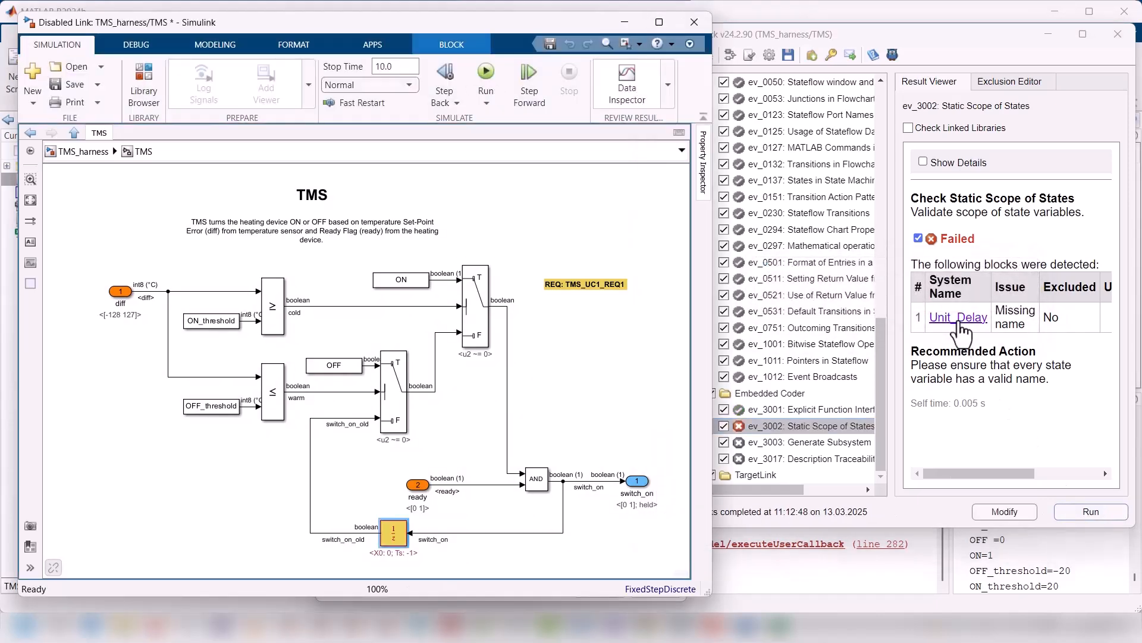
Step: Give the Unit_Delay block a state name based on its switch_on_old signal and rerun ev_3002 Static Scope of States
double_click(399, 535)
click(495, 466)
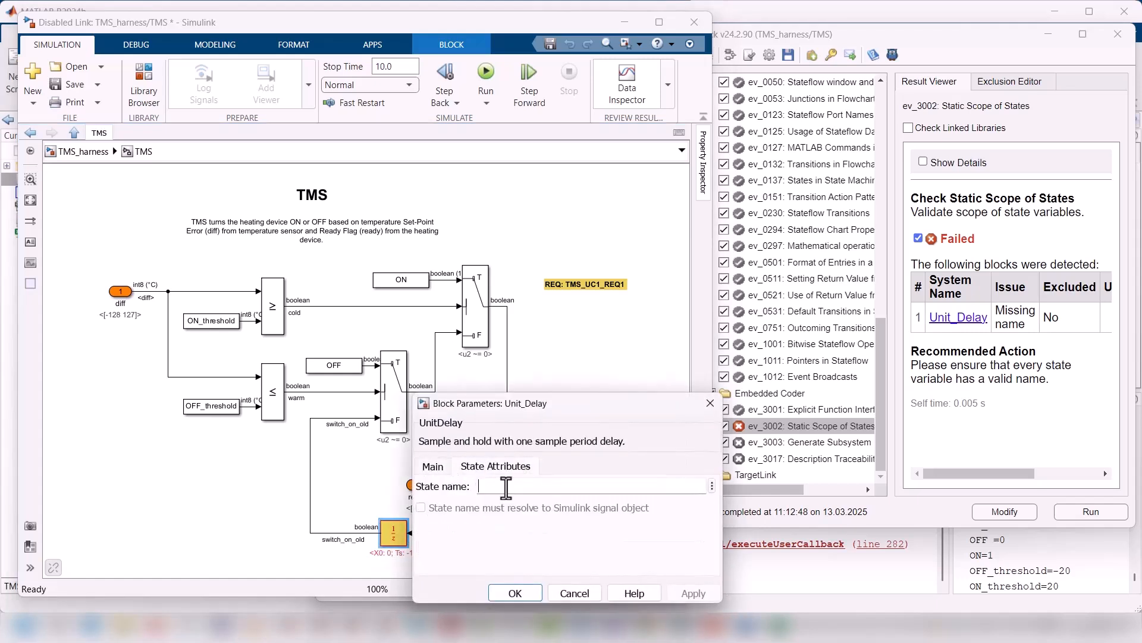
text(X)
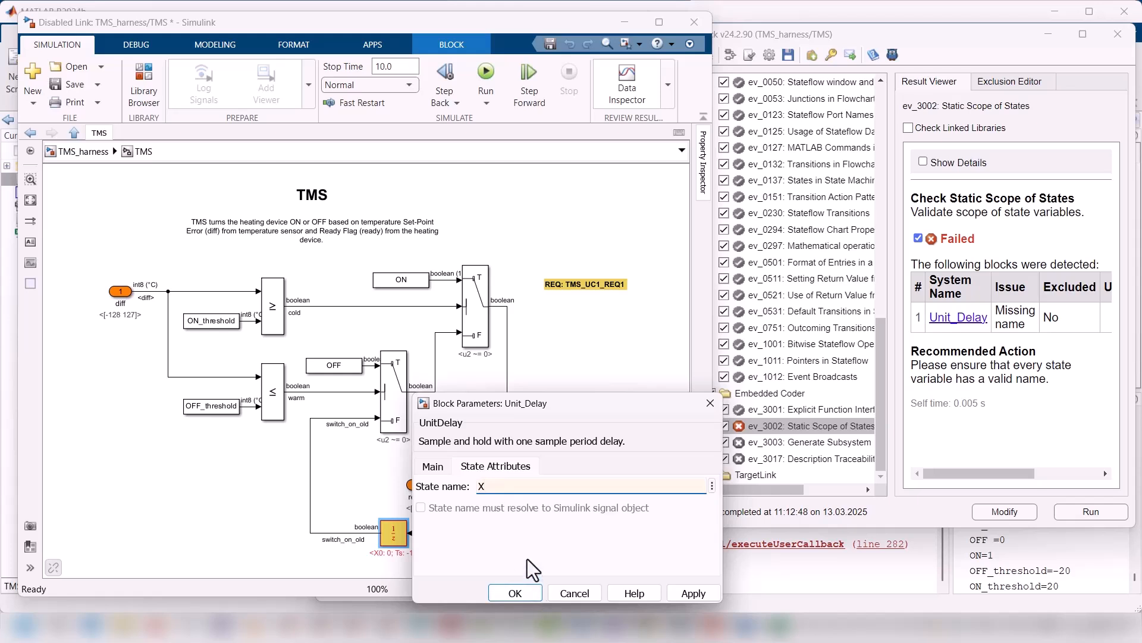
text(switch_on_old)
key(Delete)
click(521, 590)
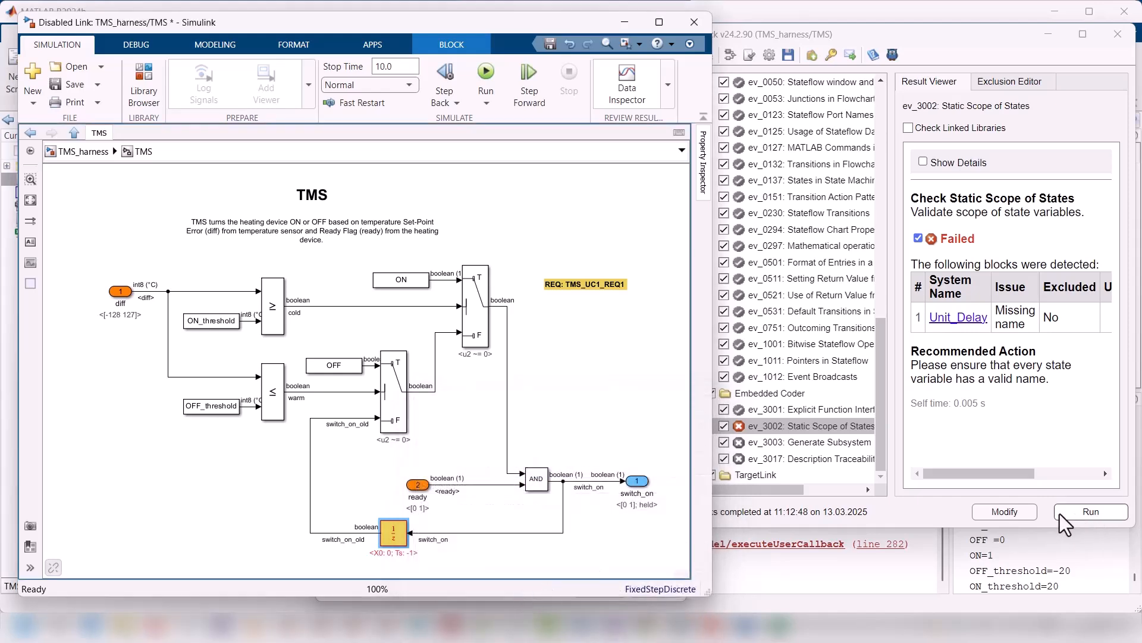
click(1080, 513)
Step: Run ev_3017 Description Traceability, apply its automatic correction, rerun it, and save the model with another run of the check
click(795, 441)
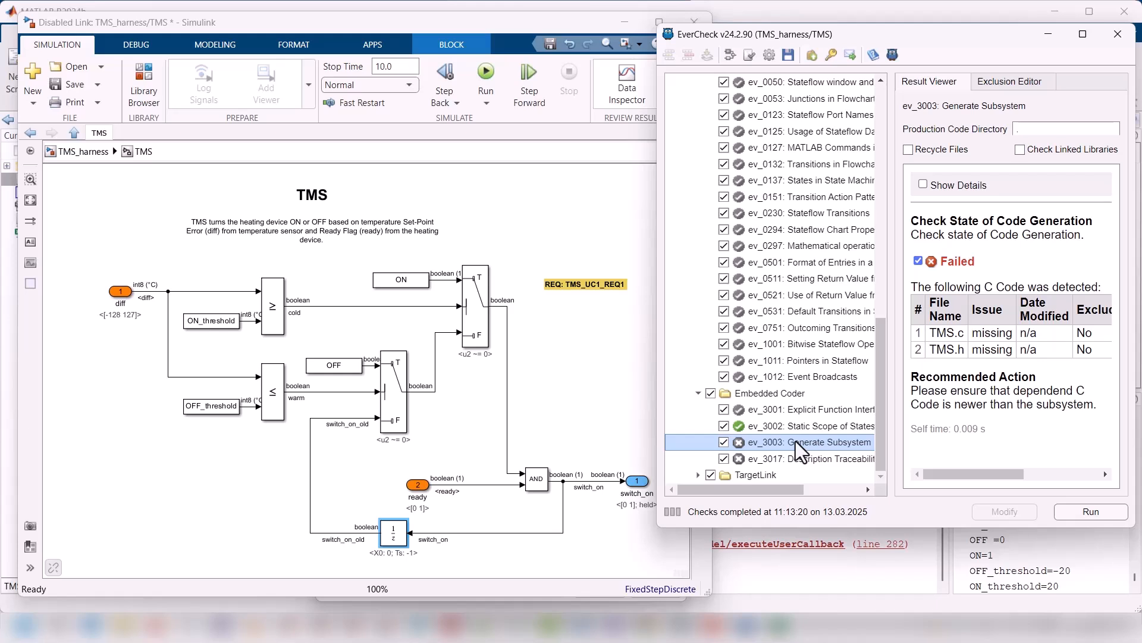
click(795, 457)
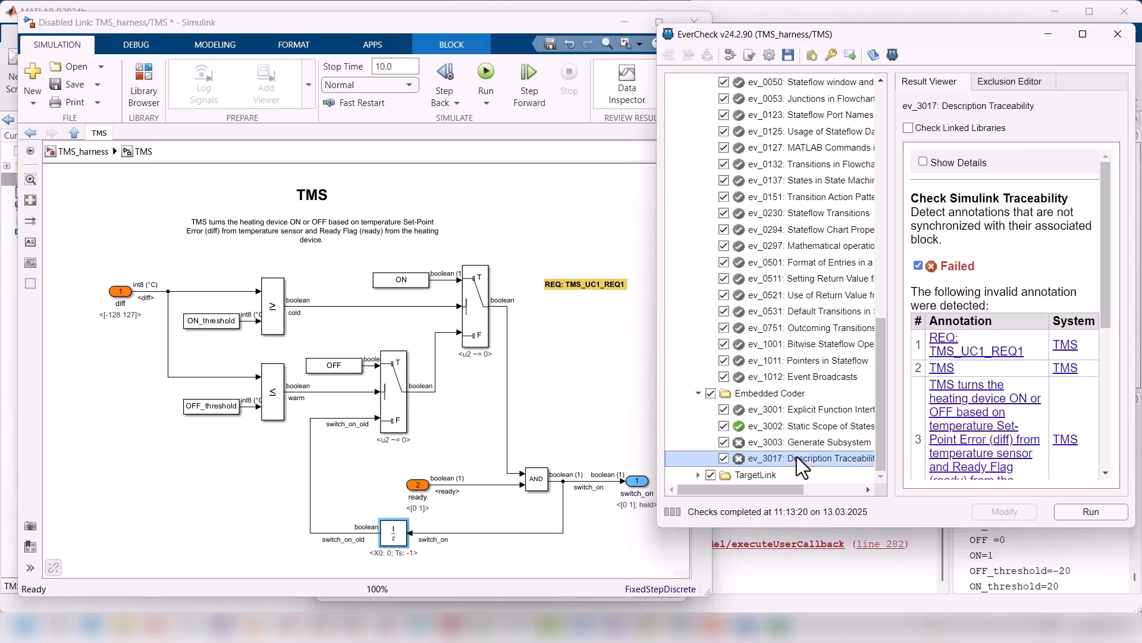
click(1088, 510)
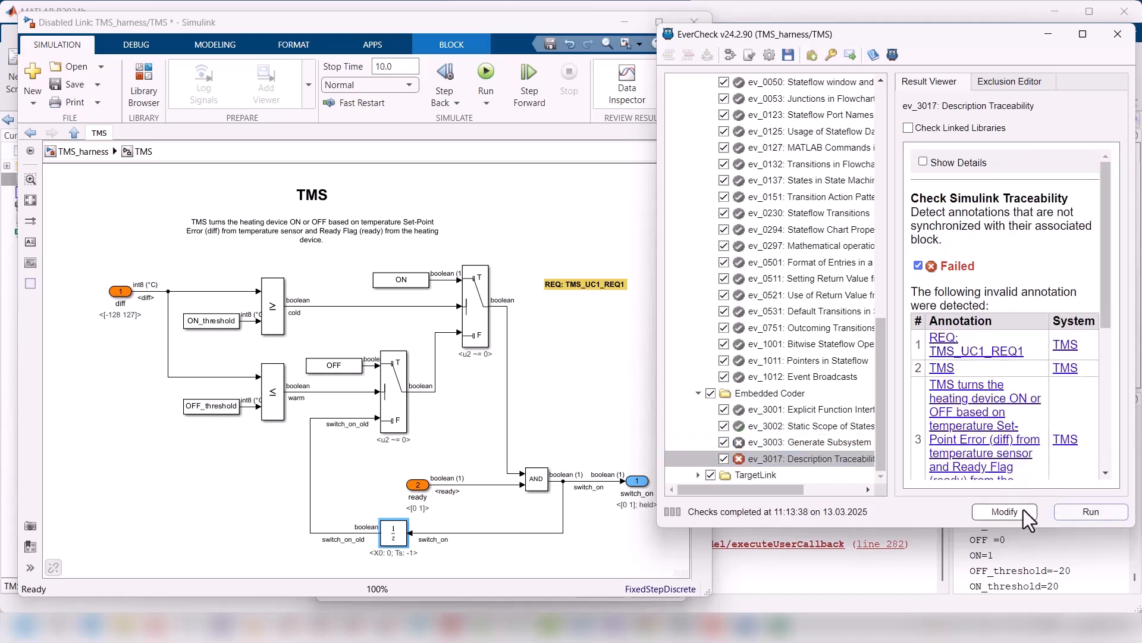
click(1015, 512)
click(1076, 510)
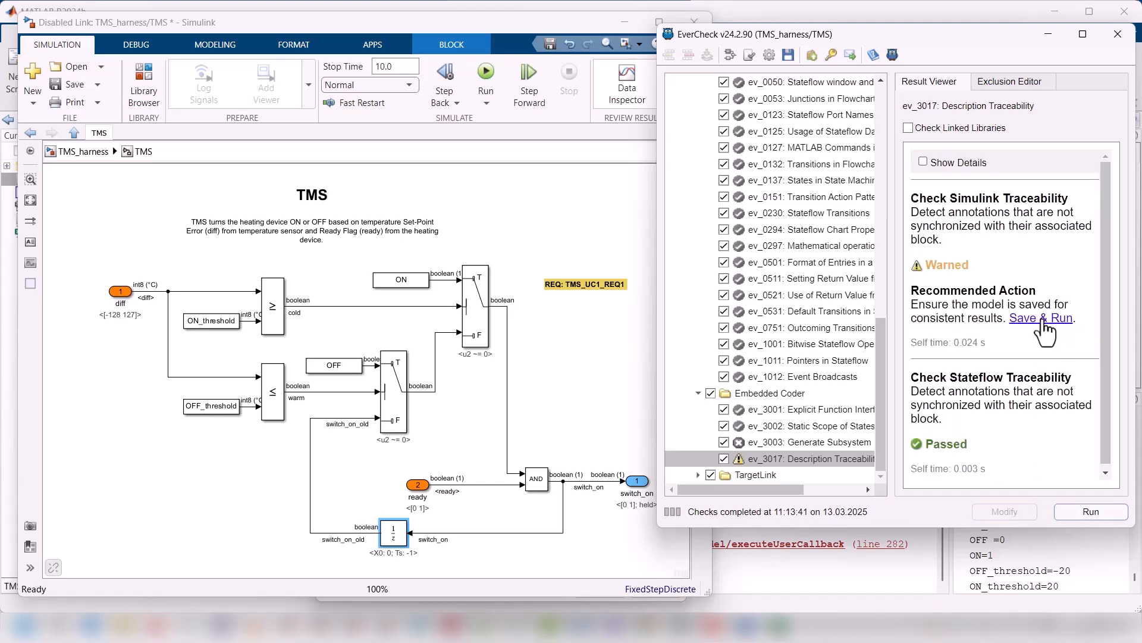
click(1042, 320)
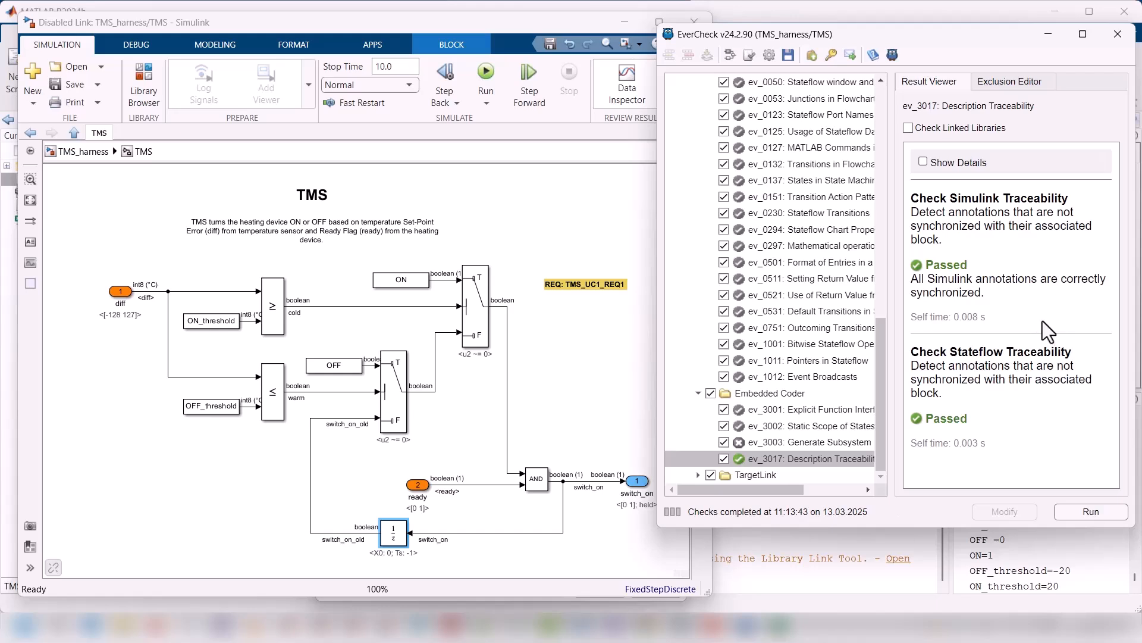
Step: Review the results of ev_3003 Generate Subsystem, ev_3002 and ev_3001, and close EverCheck
click(823, 444)
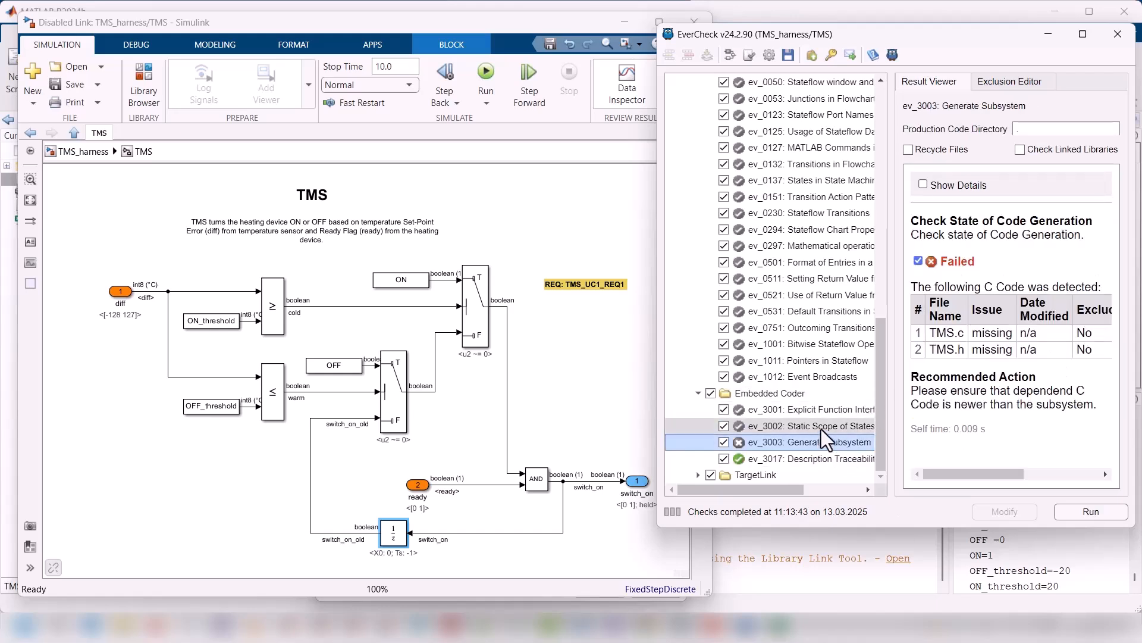
click(822, 430)
click(824, 410)
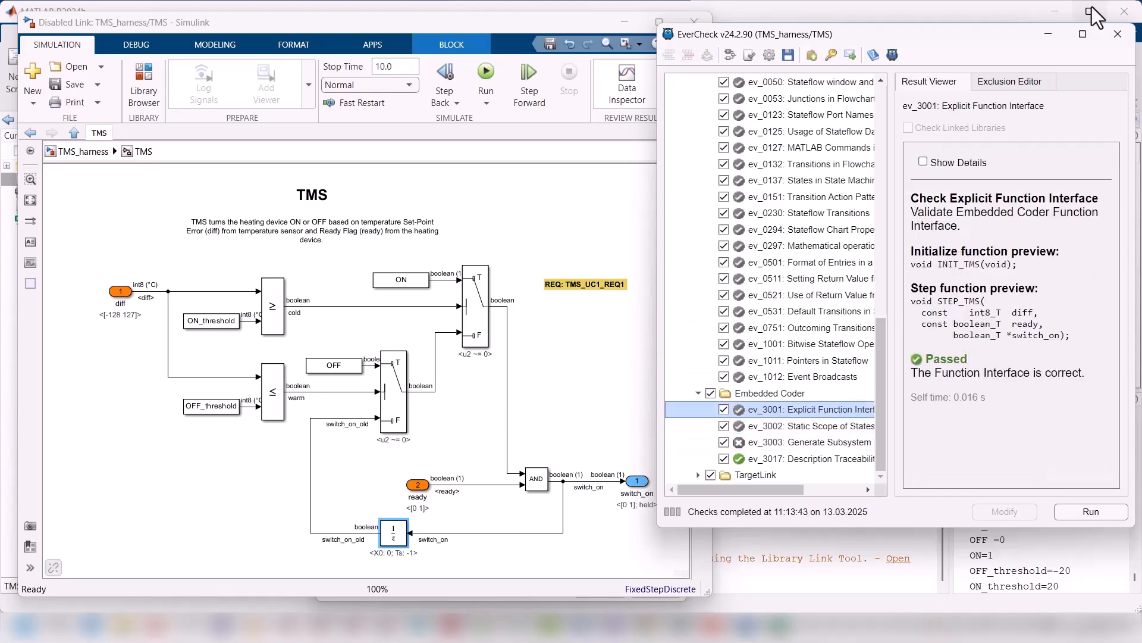
click(1117, 34)
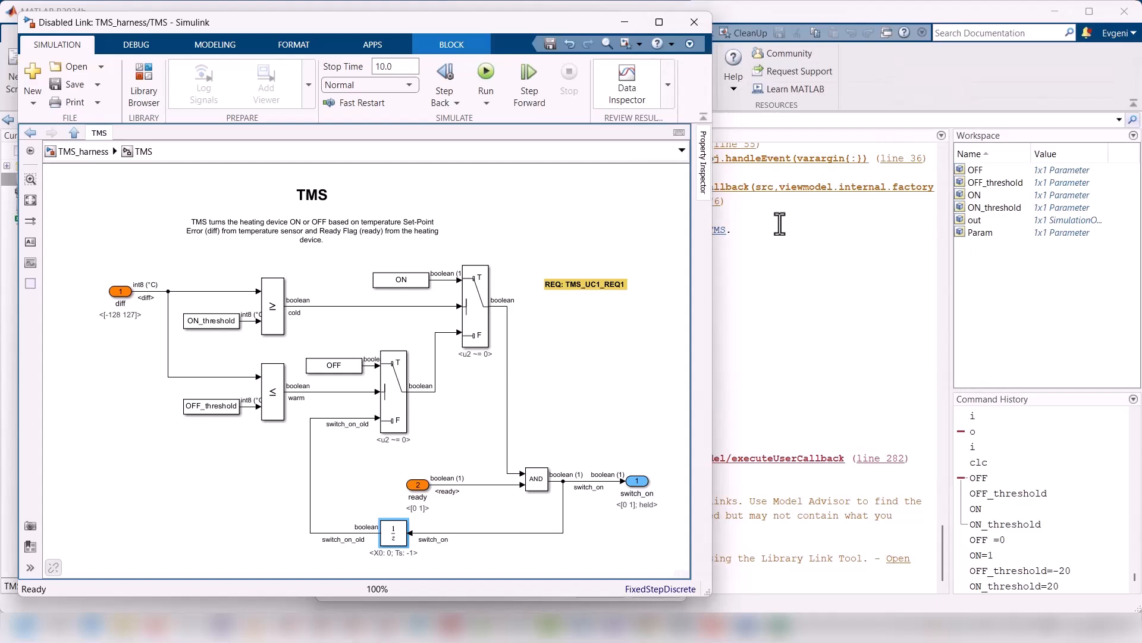
Step: Return to the top level of TMS_harness and push the TMS subsystem's changes to its library with EverTest's Push Libraries
click(629, 382)
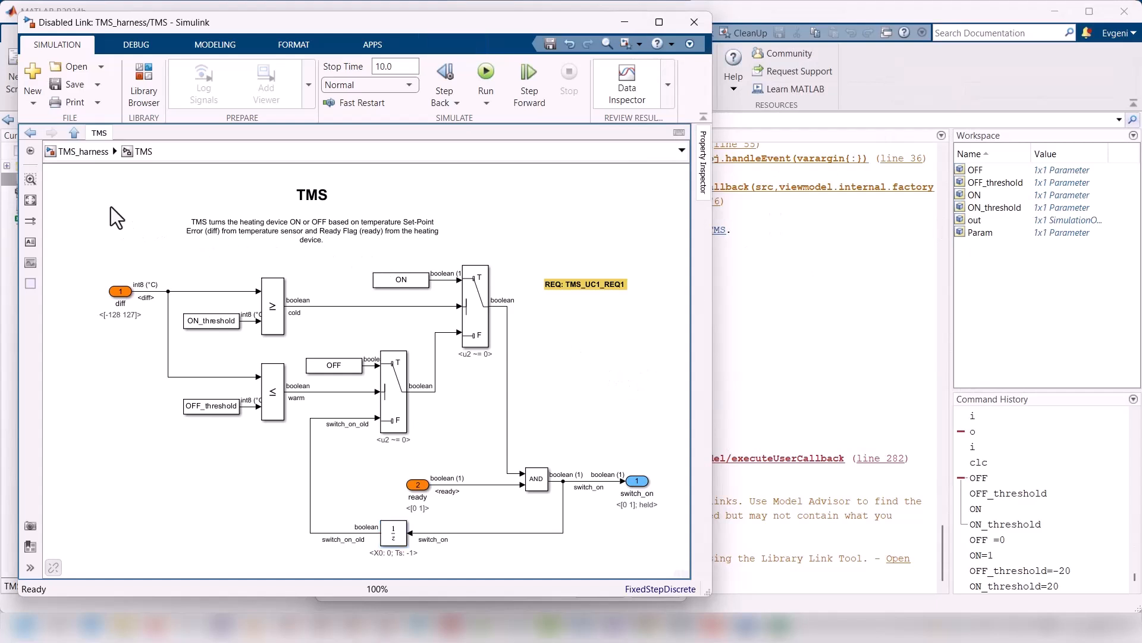
click(74, 133)
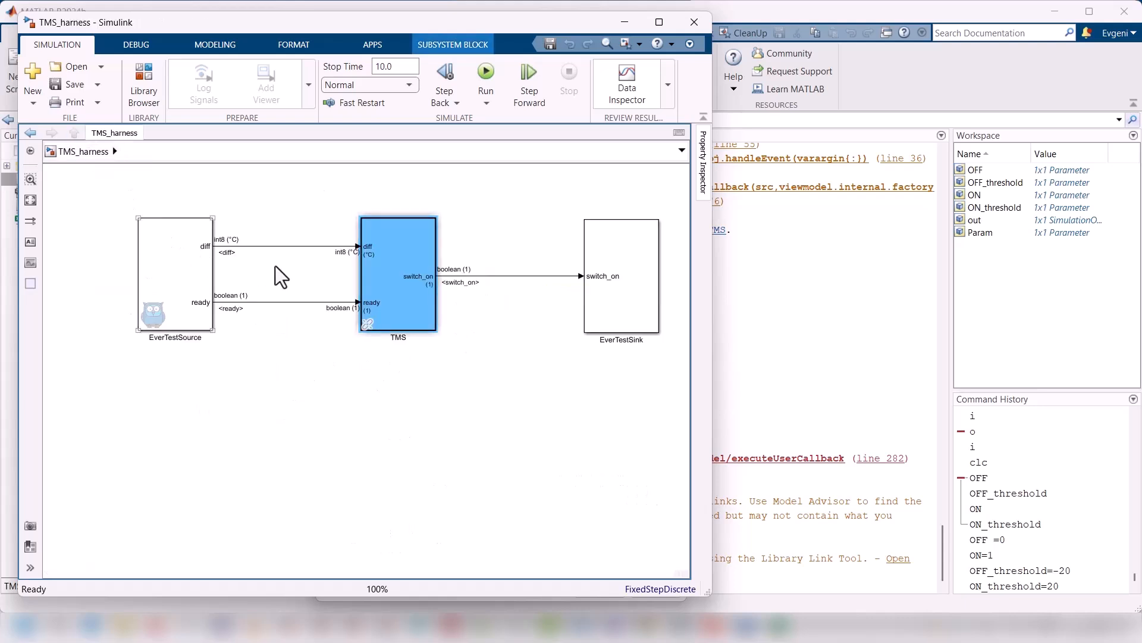
right_click(415, 290)
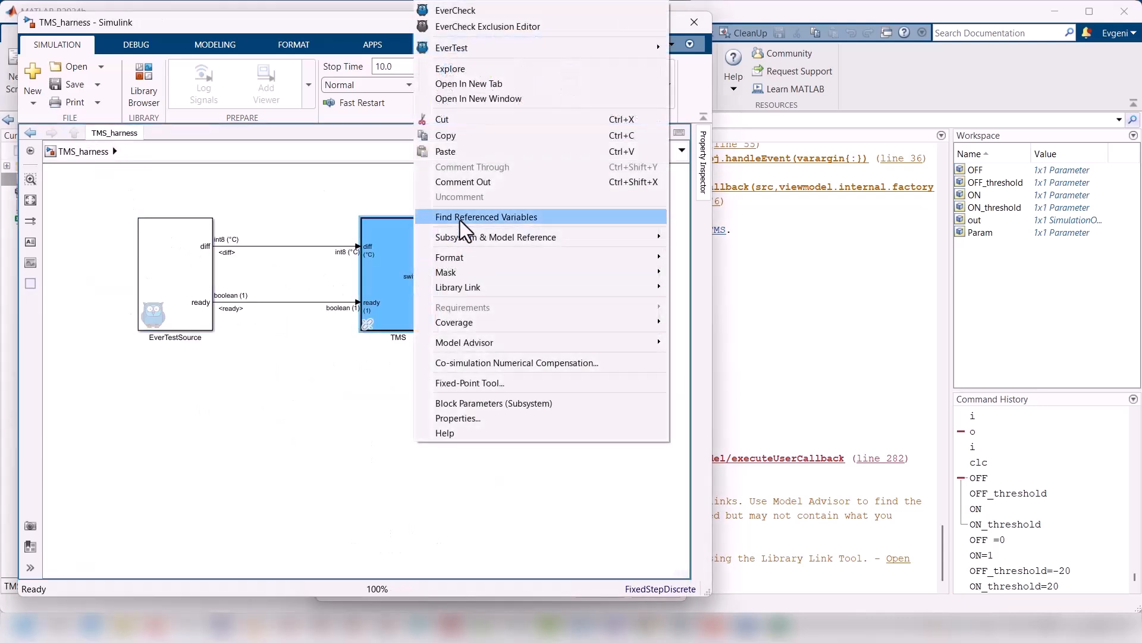
mouse_move(643, 47)
mouse_move(786, 210)
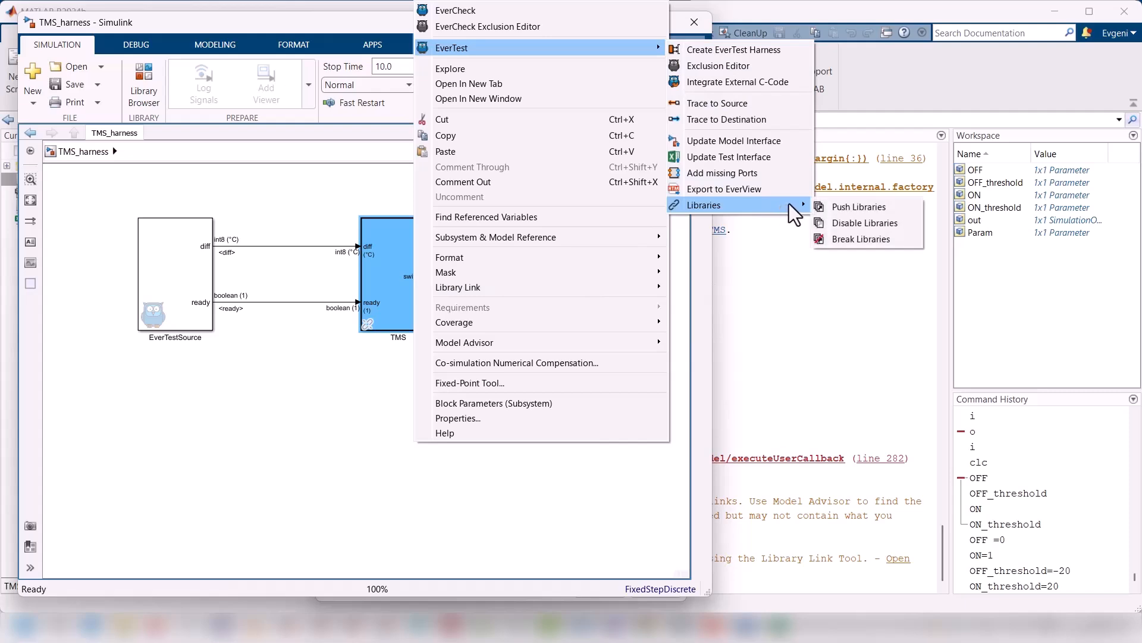
click(851, 208)
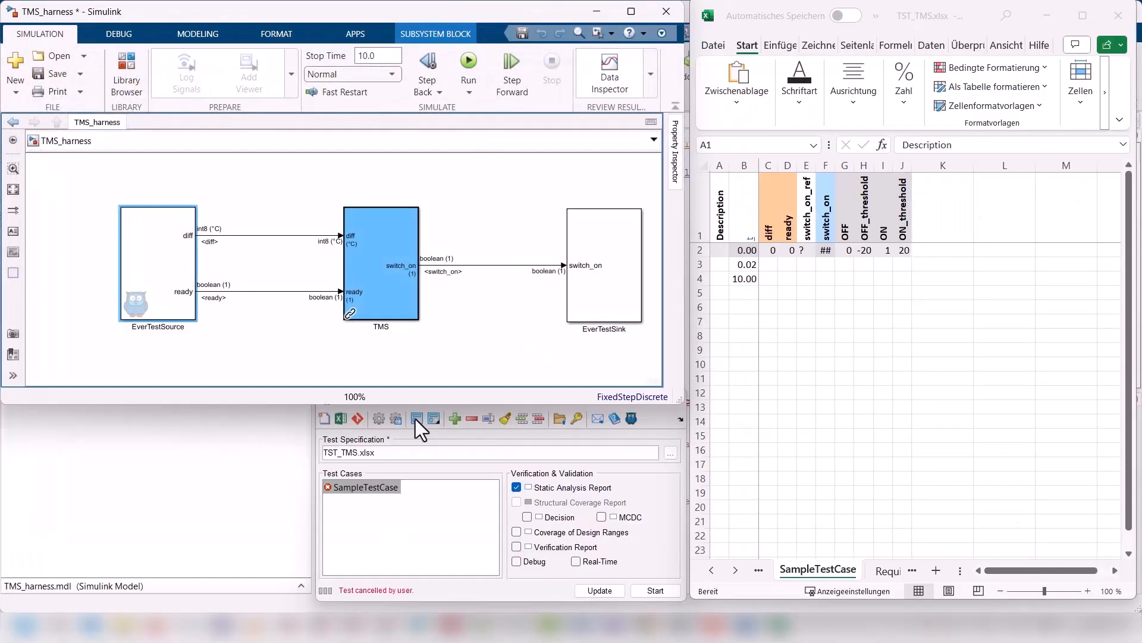